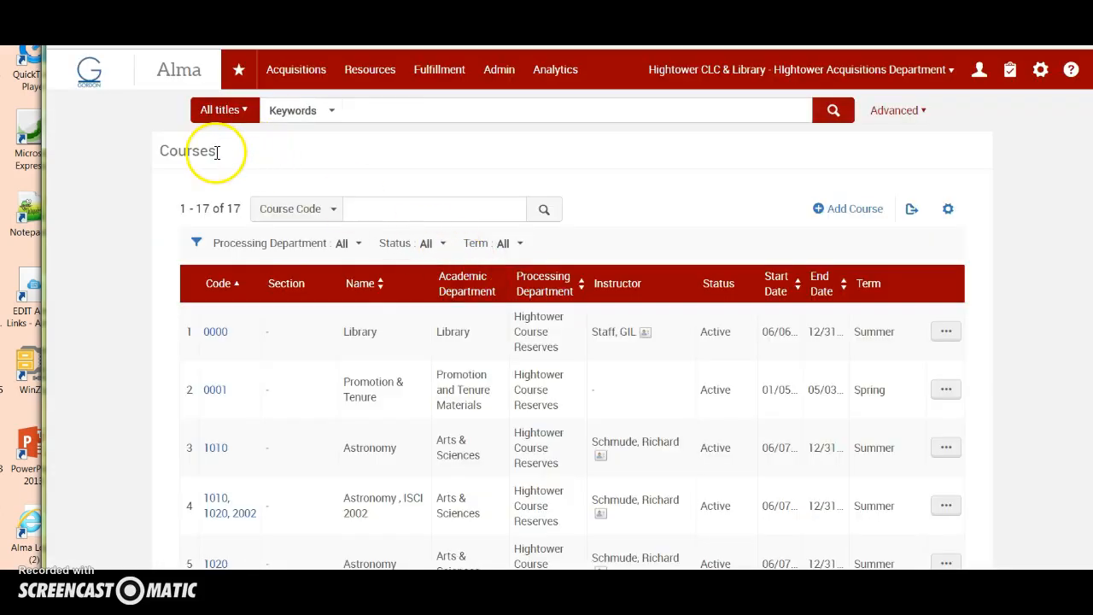
Look through the full course list and filter it to courses with Inactive status
scroll(325, 419, "down", 6)
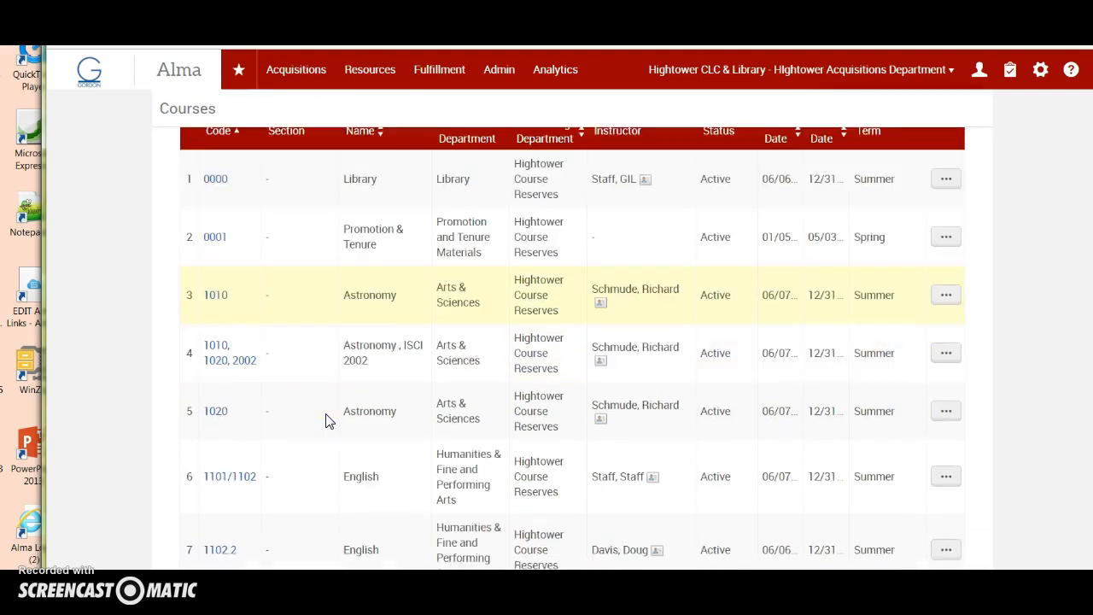
scroll(324, 419, "down", 5)
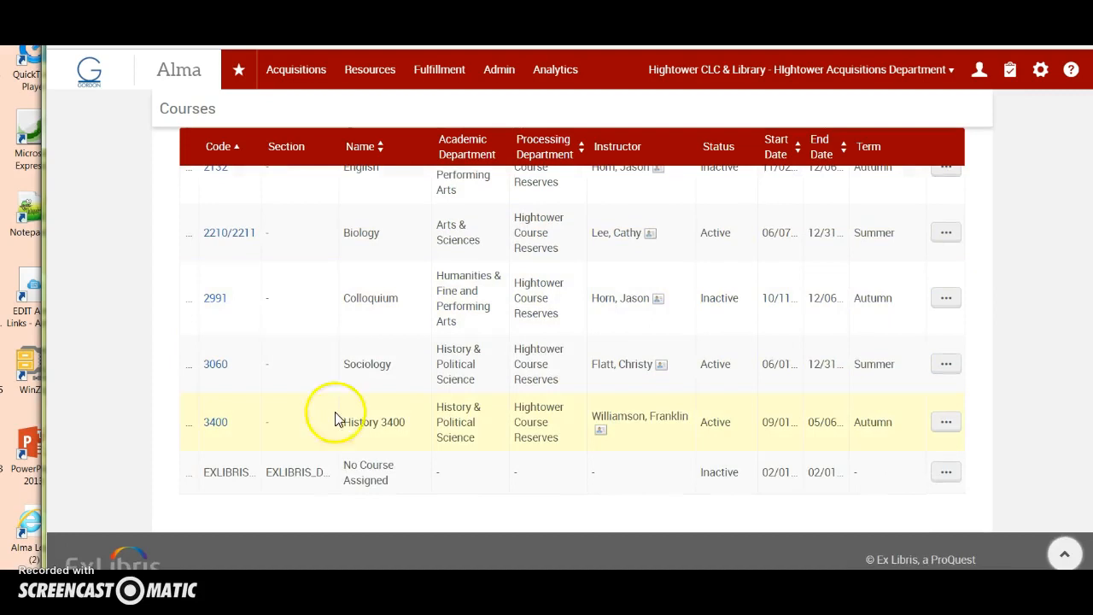
scroll(427, 410, "up", 6)
scroll(431, 410, "up", 5)
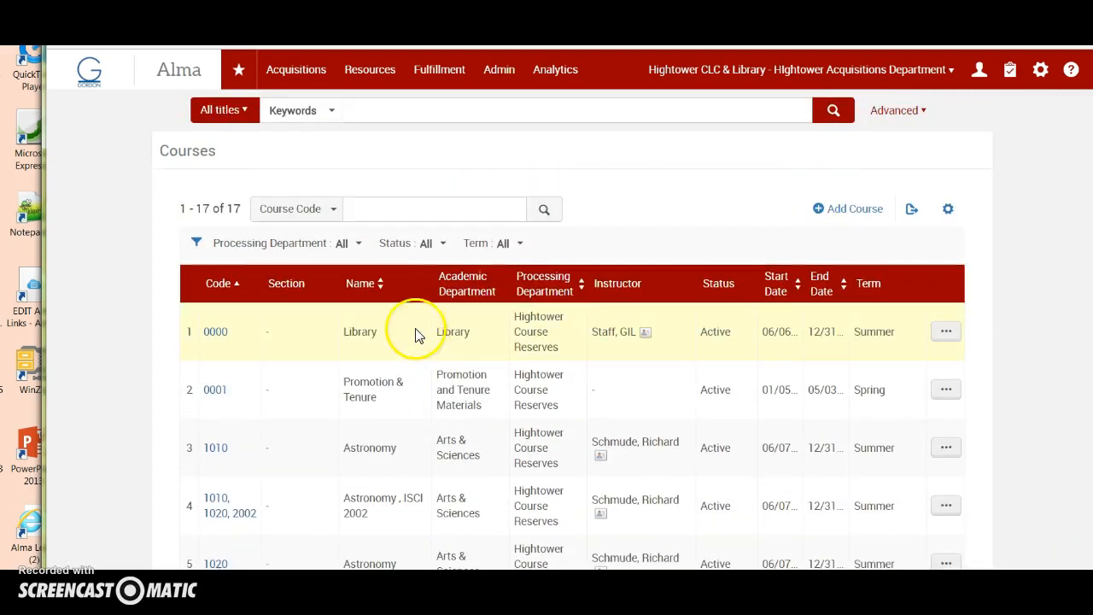
left_click(433, 244)
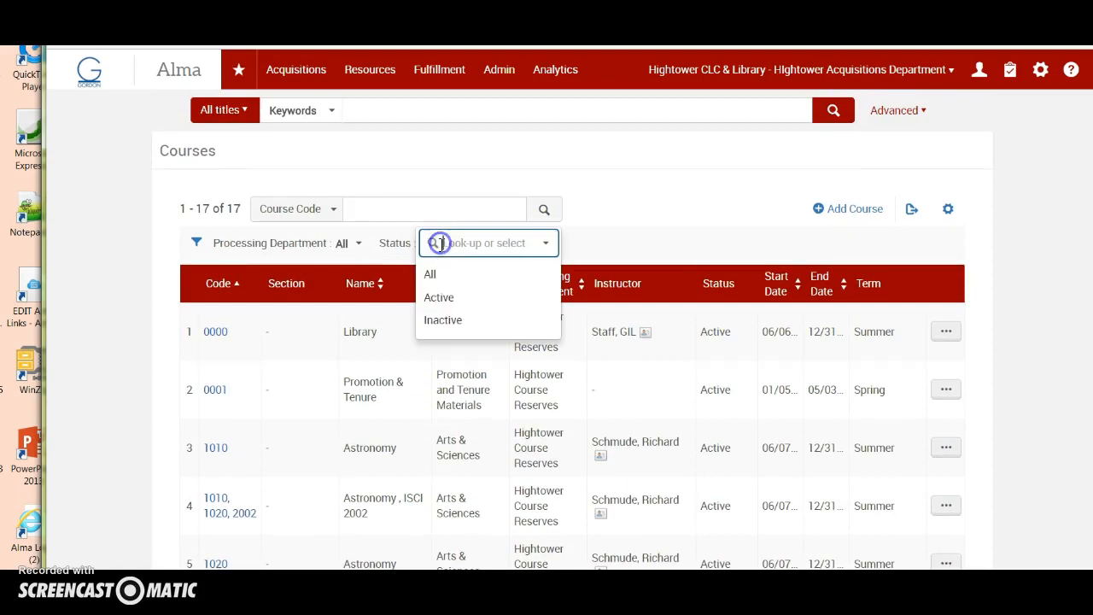
left_click(455, 322)
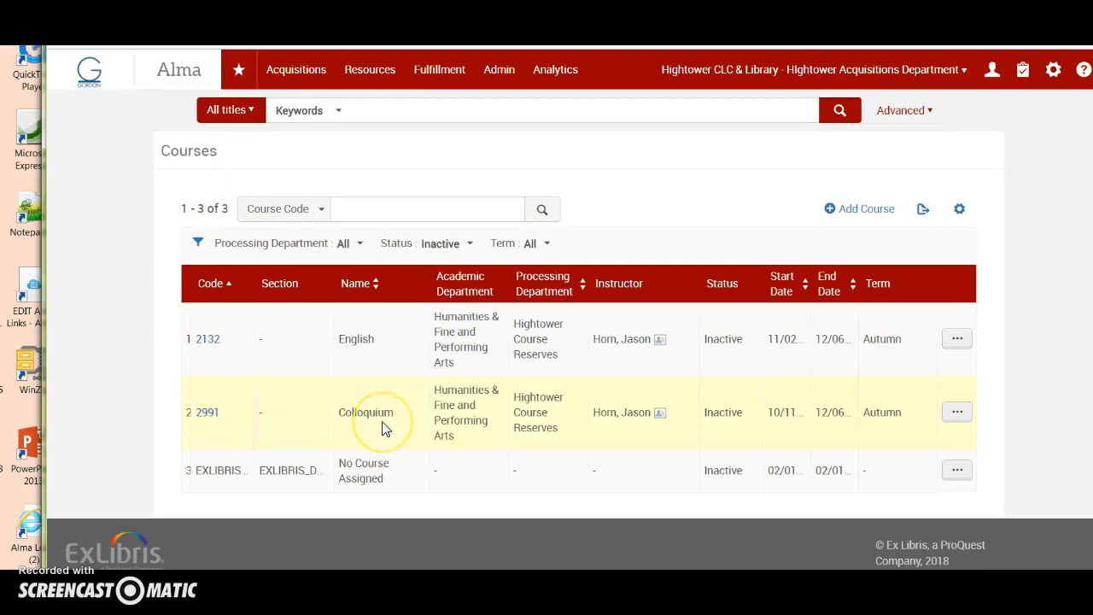
Open the inactive Colloquium course 2991 for editing, review its instructors, and leave it without saving
left_click(223, 425)
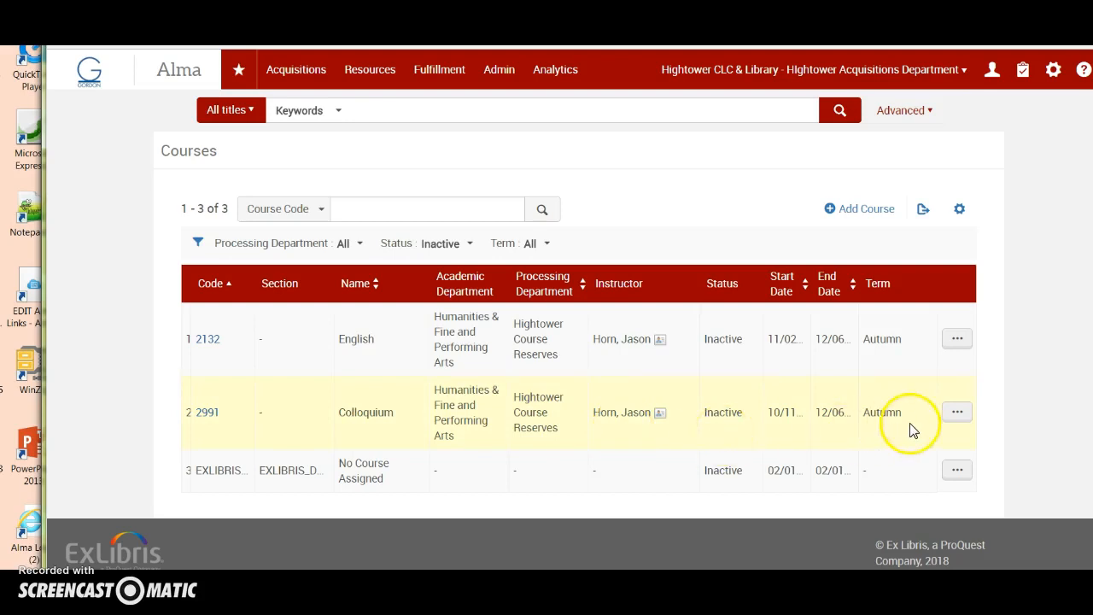
left_click(957, 414)
left_click(870, 440)
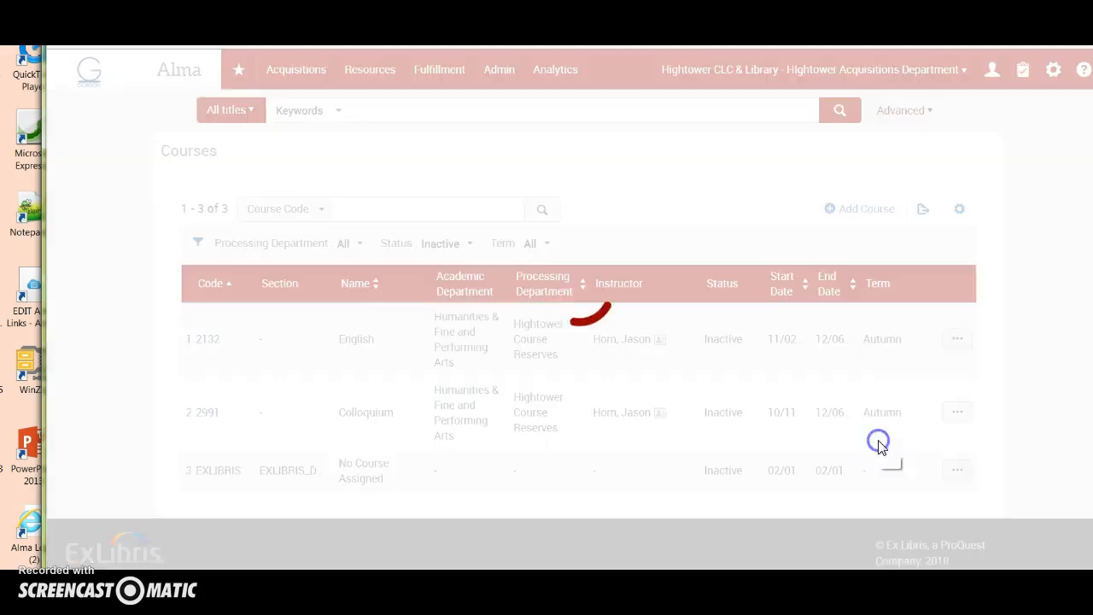
left_click(322, 332)
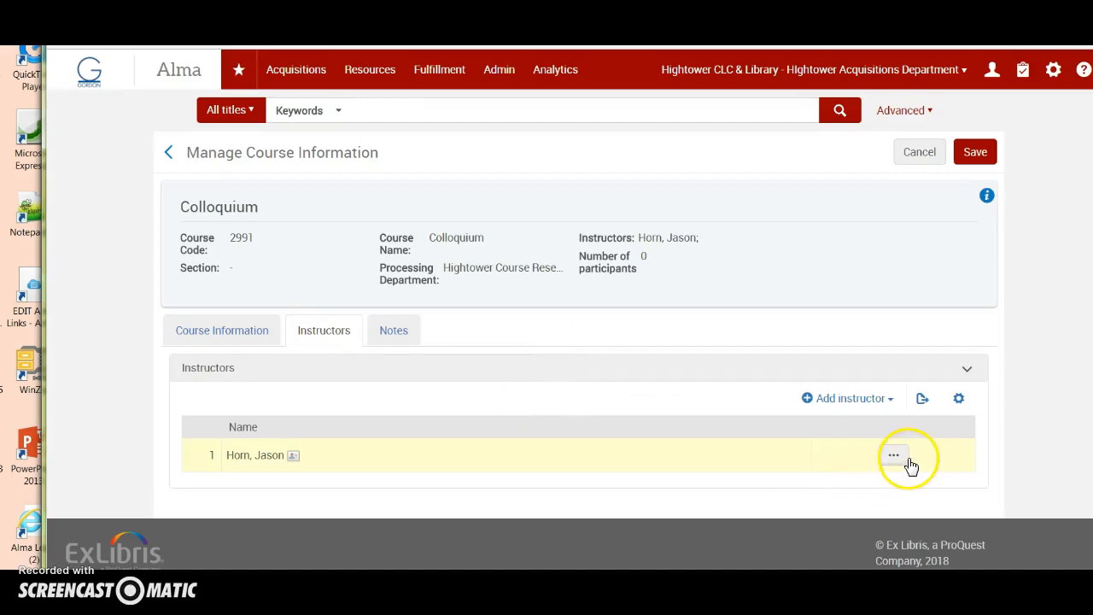
left_click(894, 457)
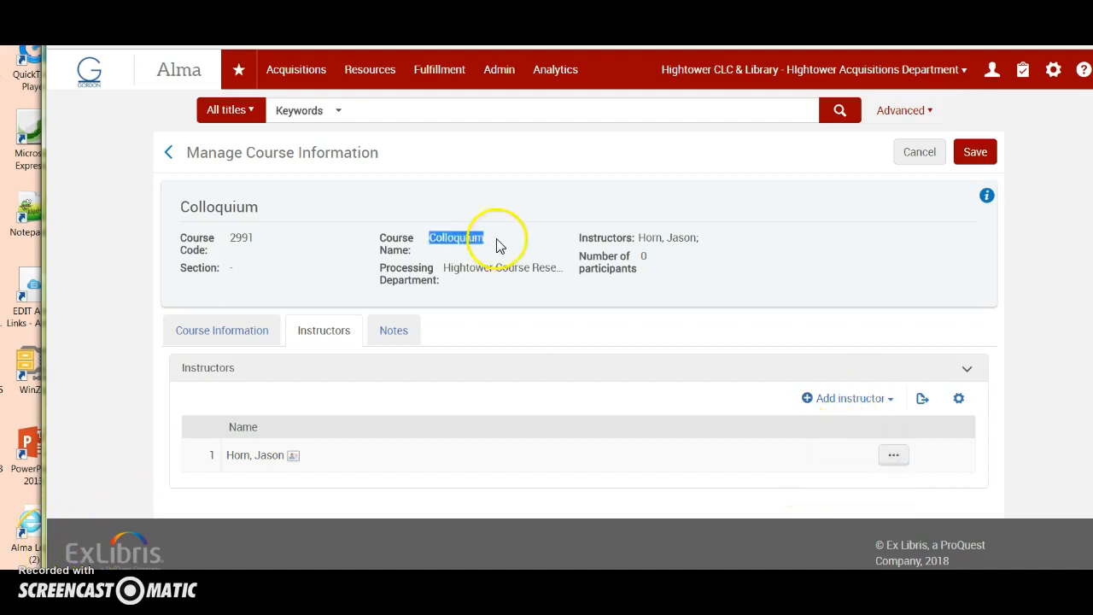
left_click(460, 244)
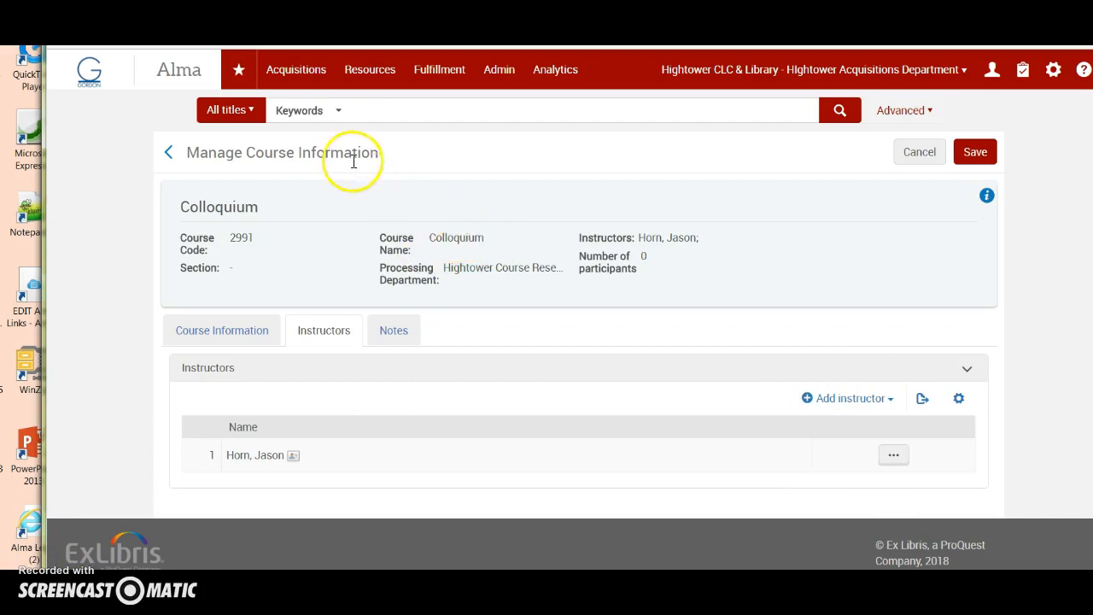
left_click(931, 154)
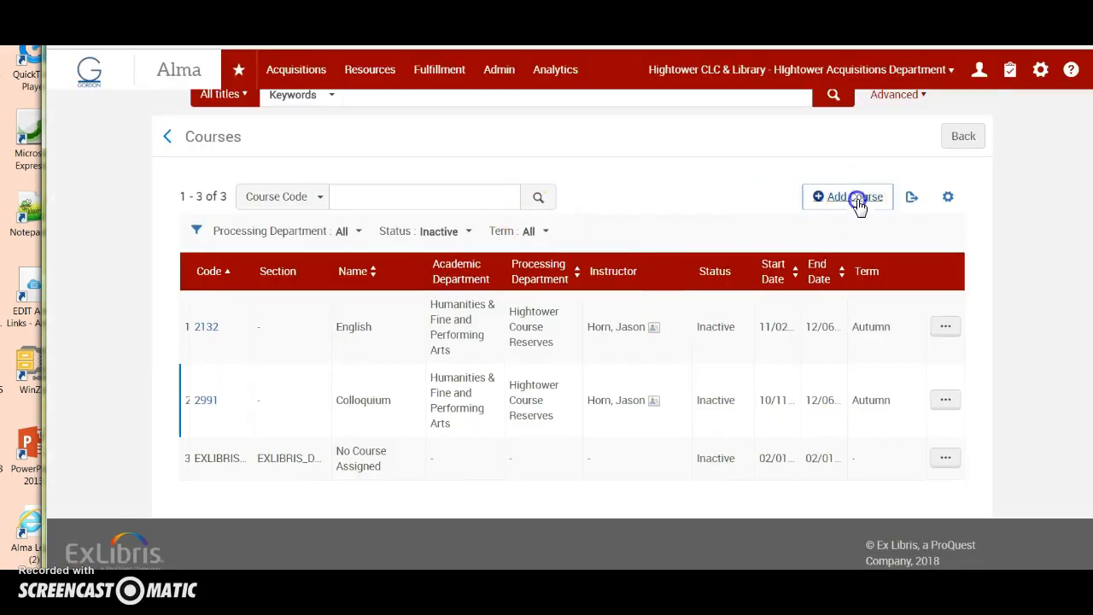
Set the course list's status filter back to All
left_click(854, 196)
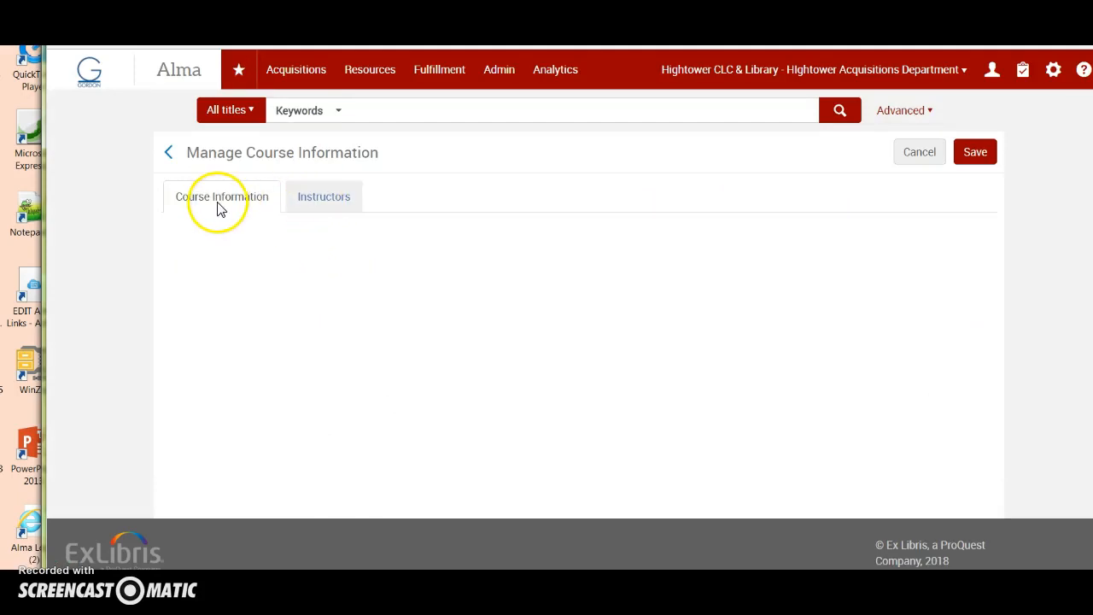
left_click(920, 154)
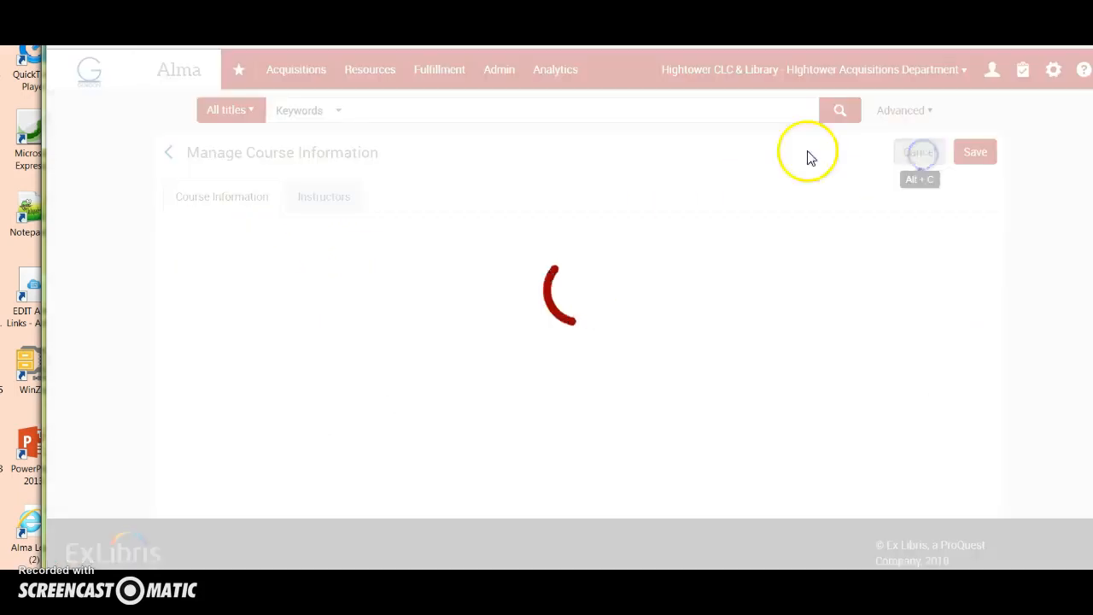
left_click(462, 248)
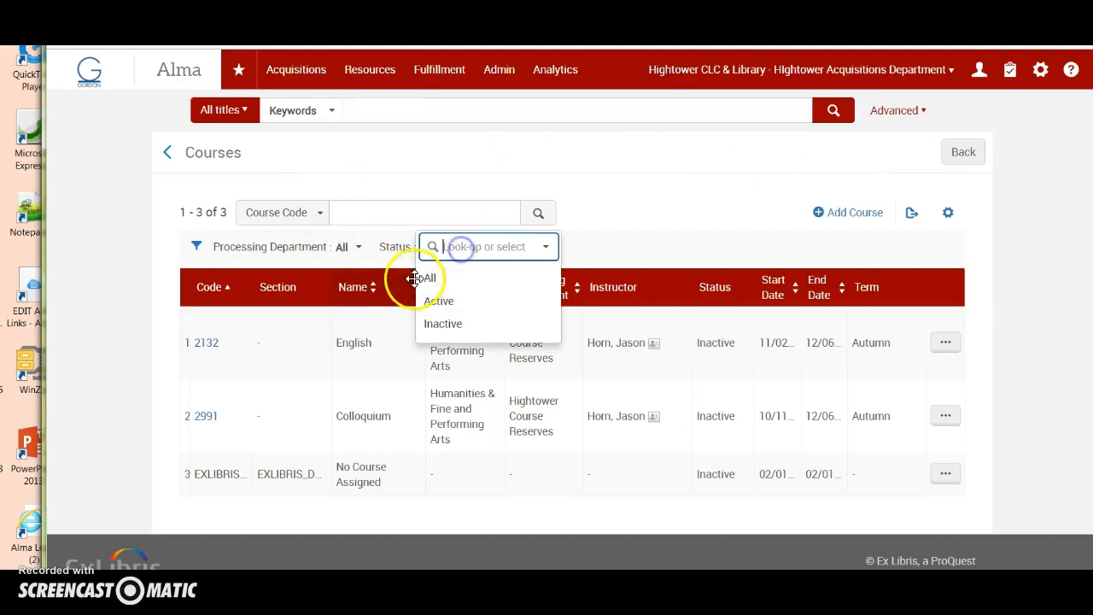
left_click(430, 279)
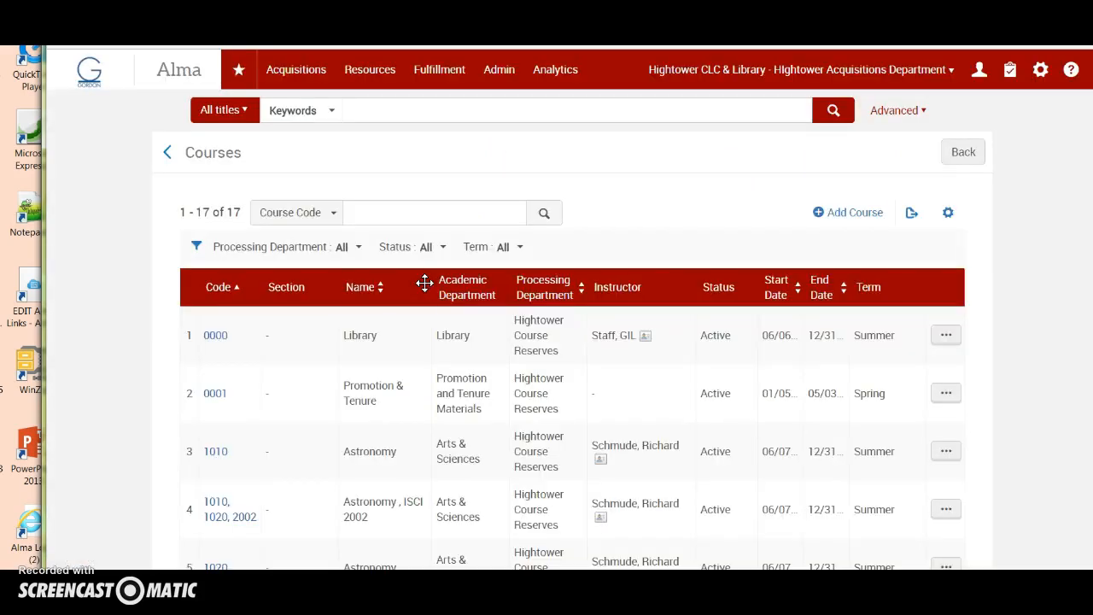
Start a new course record with code 2991 and the name Colloquium
left_click(839, 215)
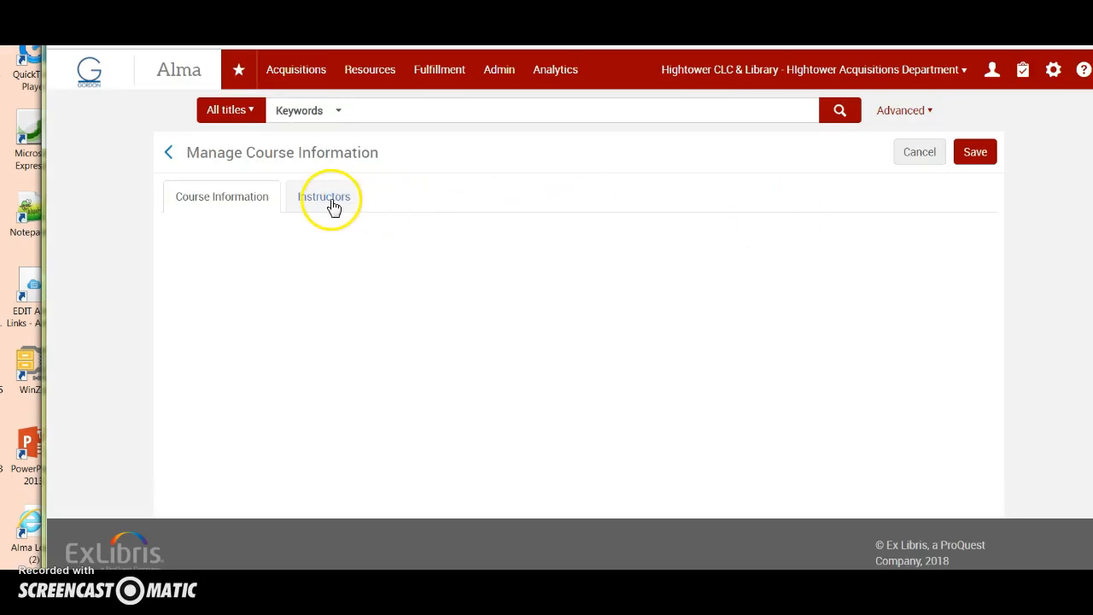
left_click(240, 203)
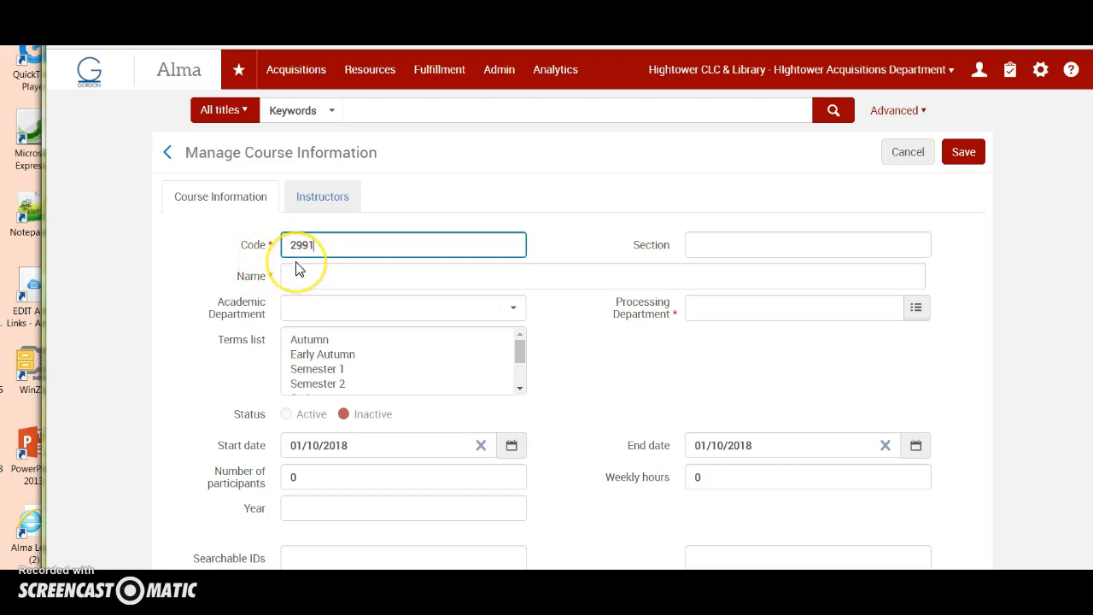
left_click(315, 275)
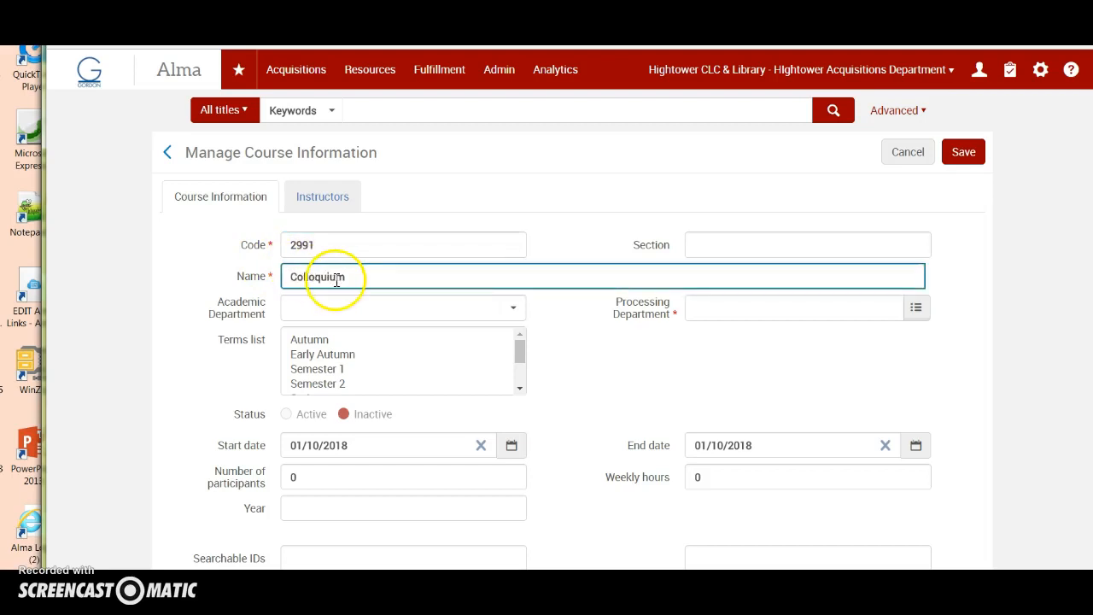
type("Colloquium")
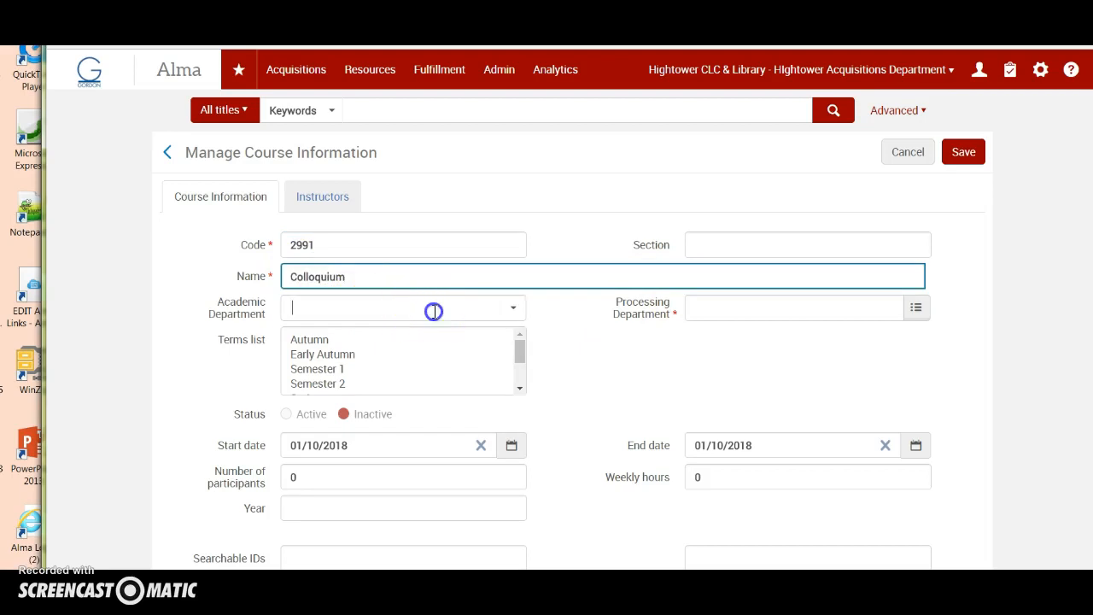
Assign the new course to the Arts & Sciences academic department and the Spring term
left_click(434, 311)
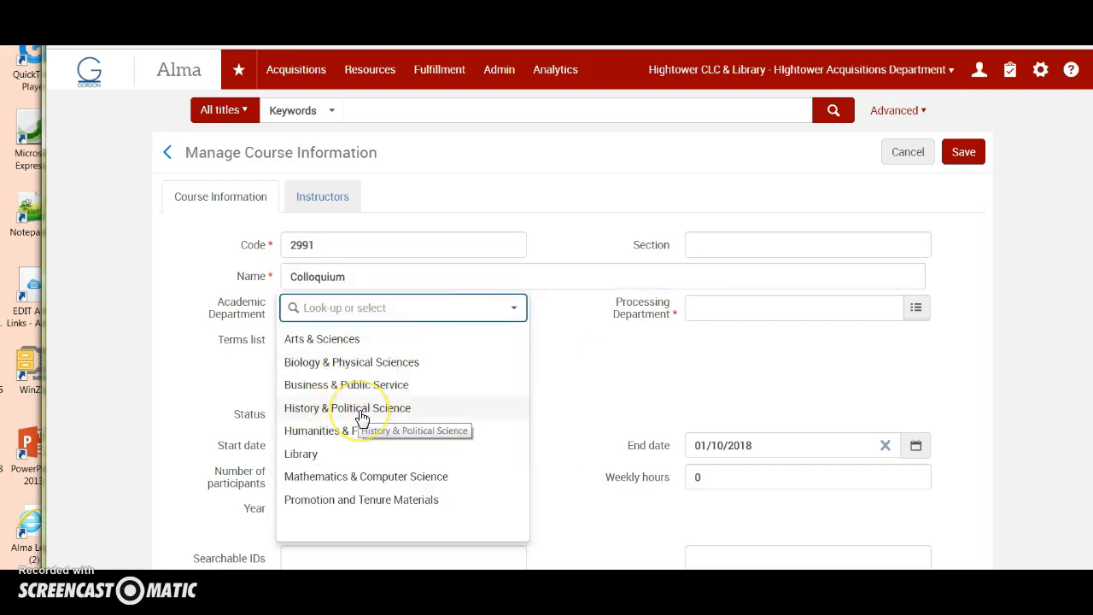
left_click(347, 340)
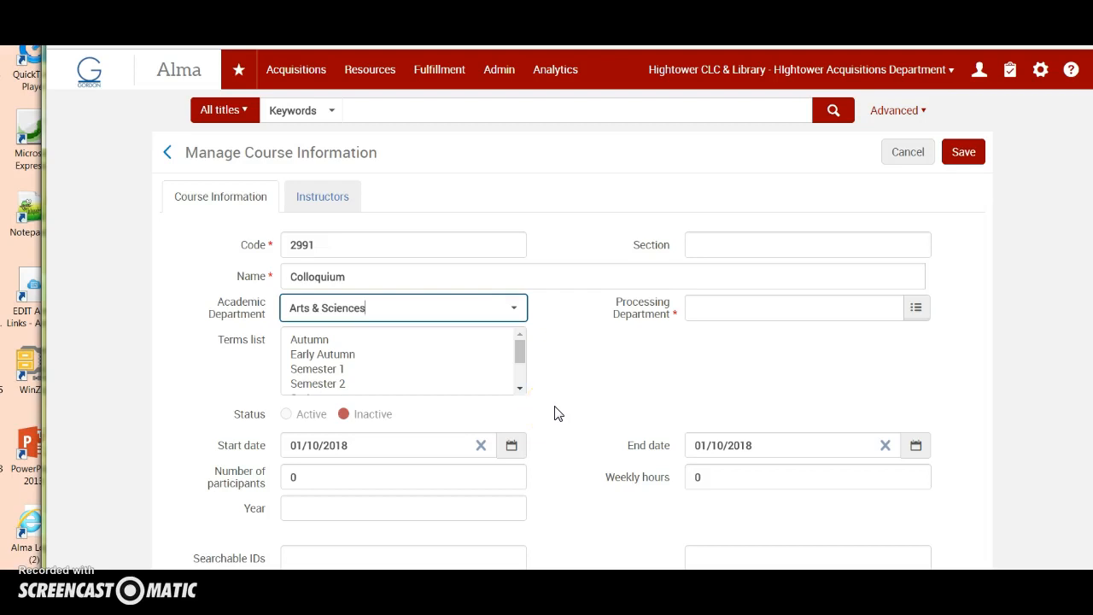
left_click(519, 389)
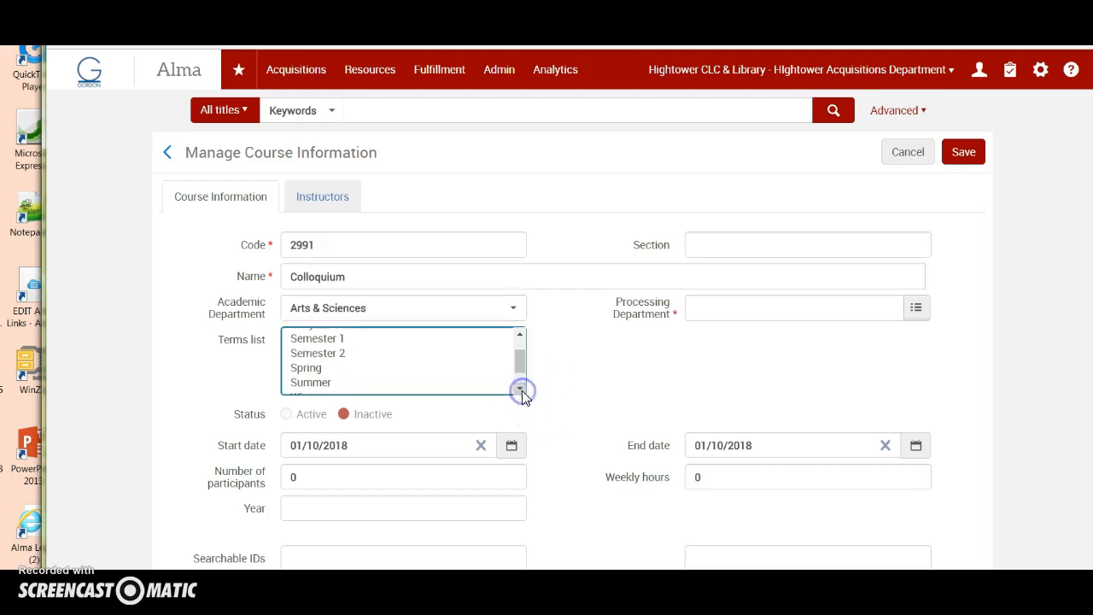
left_click(313, 371)
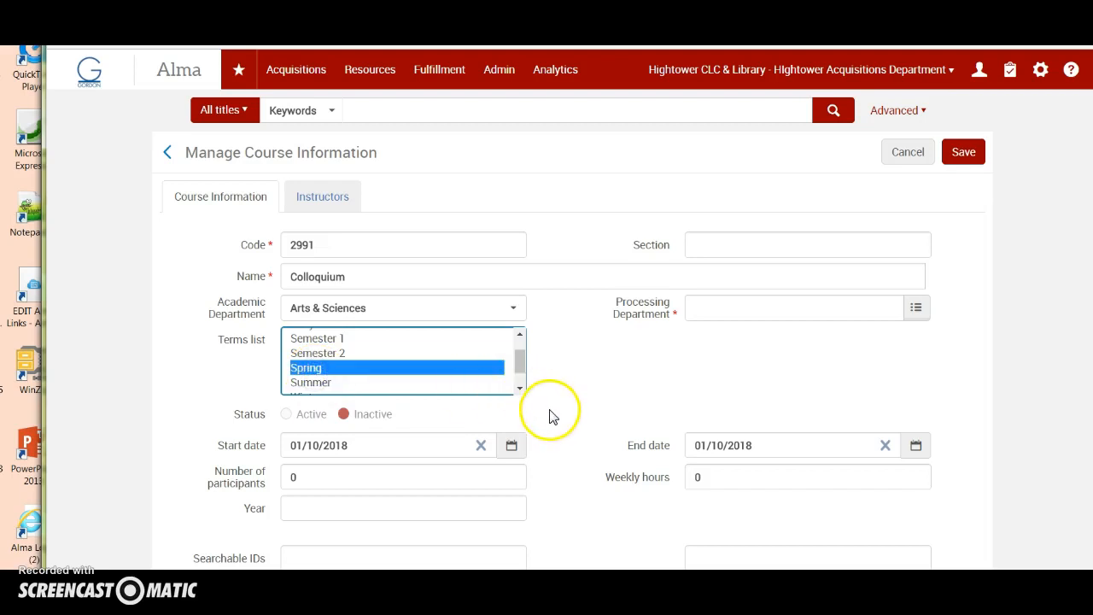
Set the new course's end date to 05/03/2018
scroll(549, 417, "down", 2)
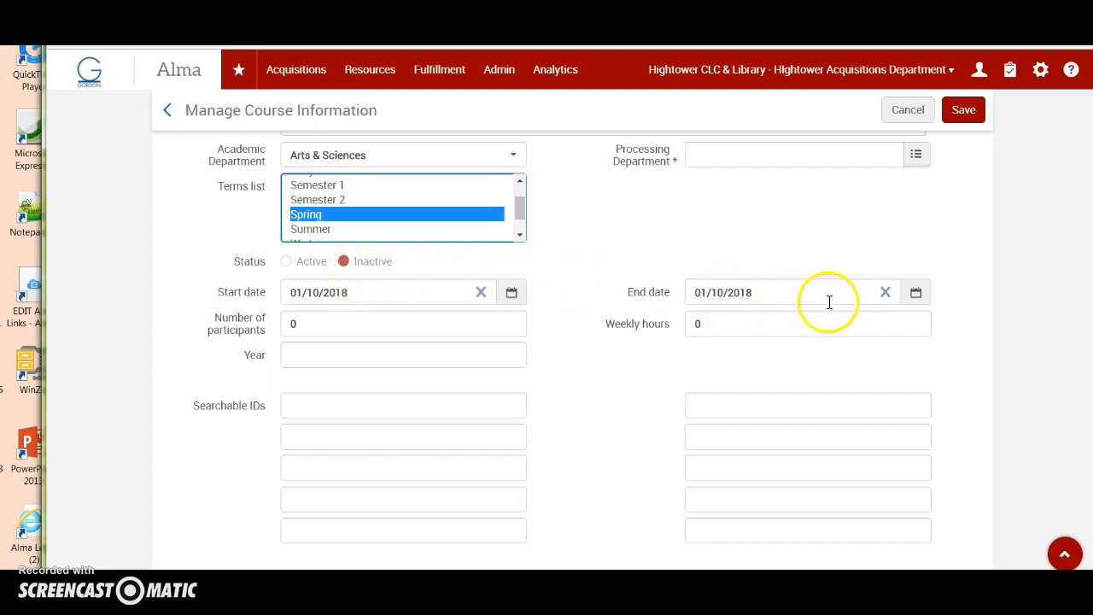
left_click(916, 292)
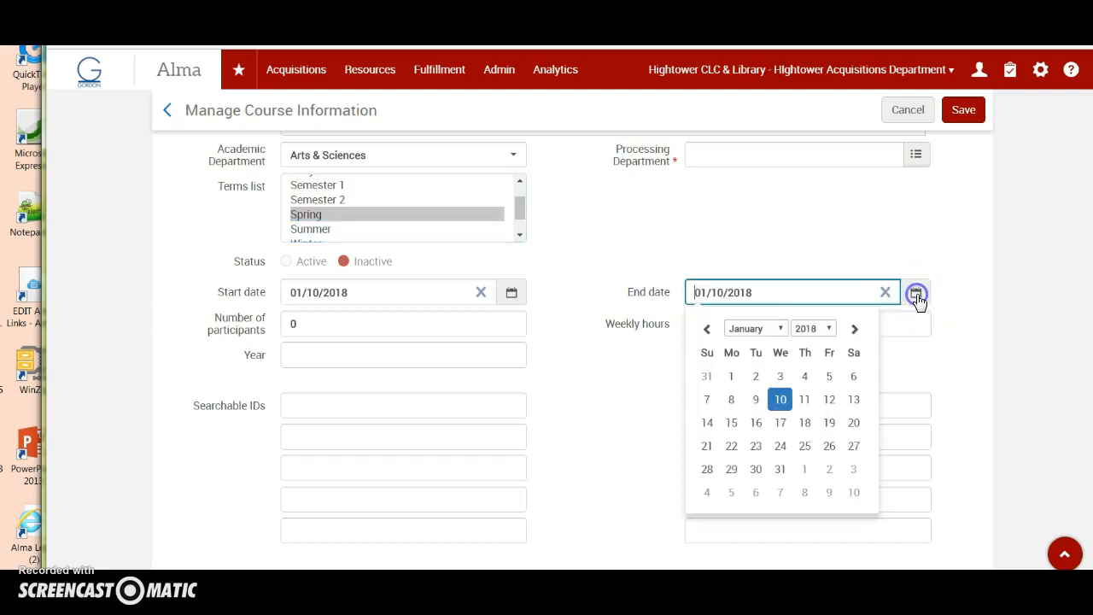
left_click(779, 328)
left_click(757, 399)
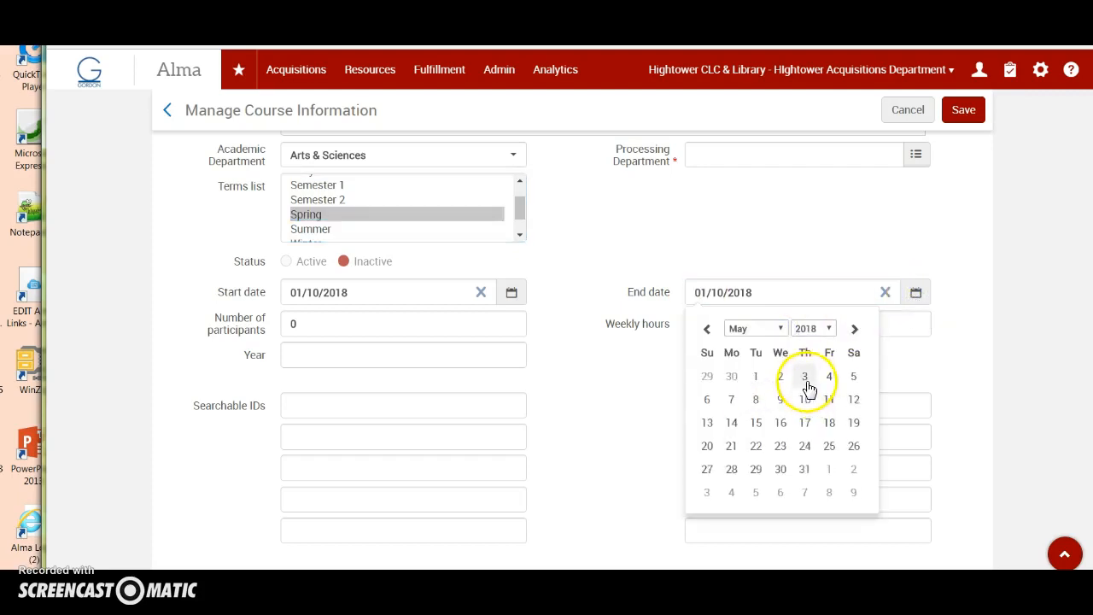
left_click(807, 377)
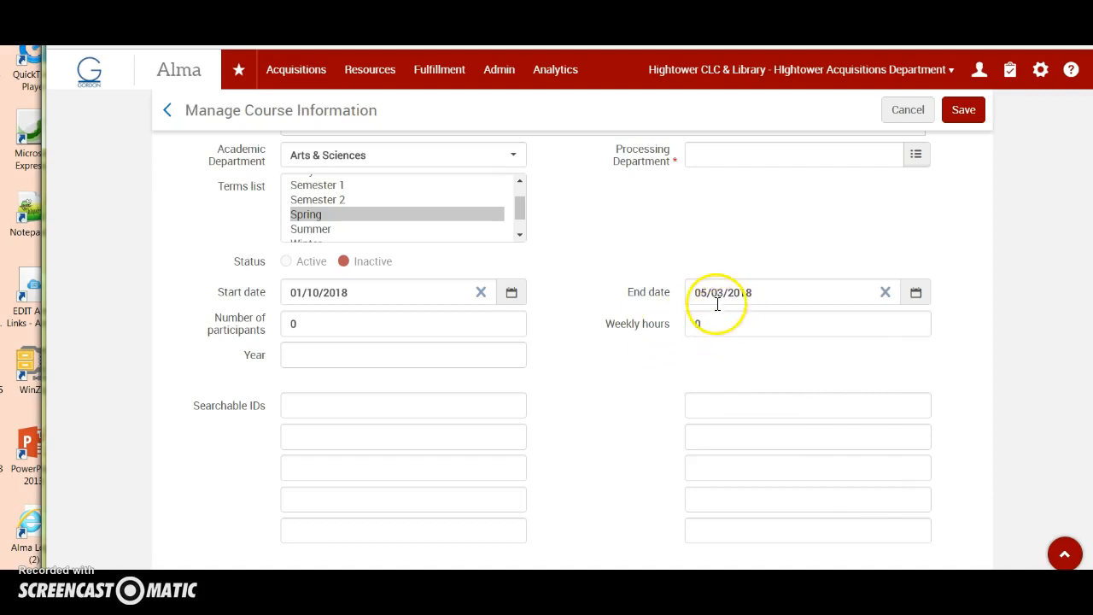
left_click(572, 387)
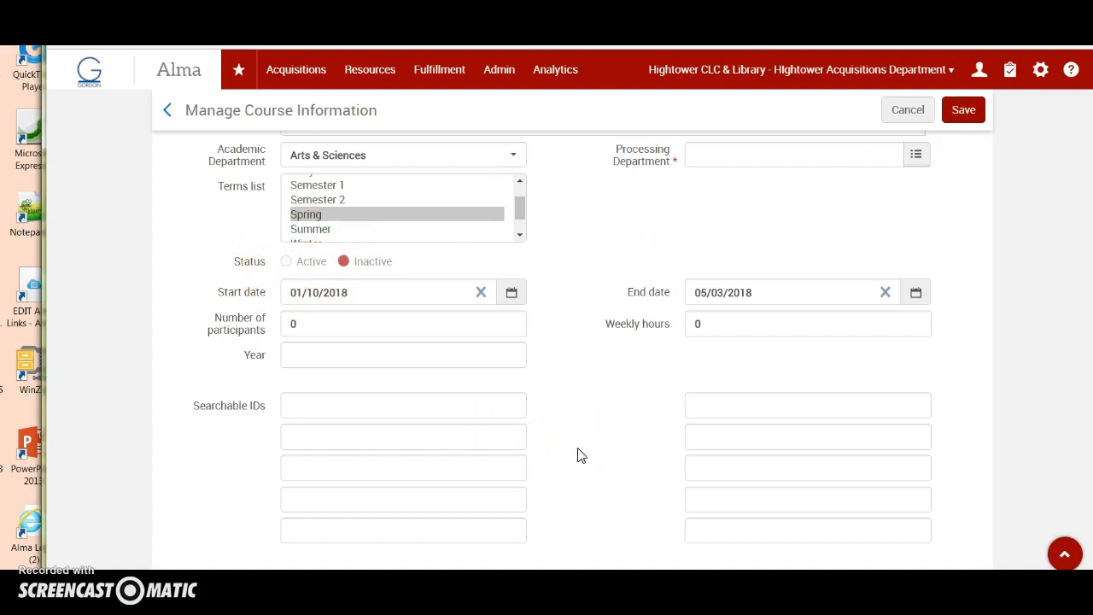
Enter 2018 as the new course's year
scroll(578, 455, "up", 3)
scroll(577, 455, "down", 3)
left_click(344, 356)
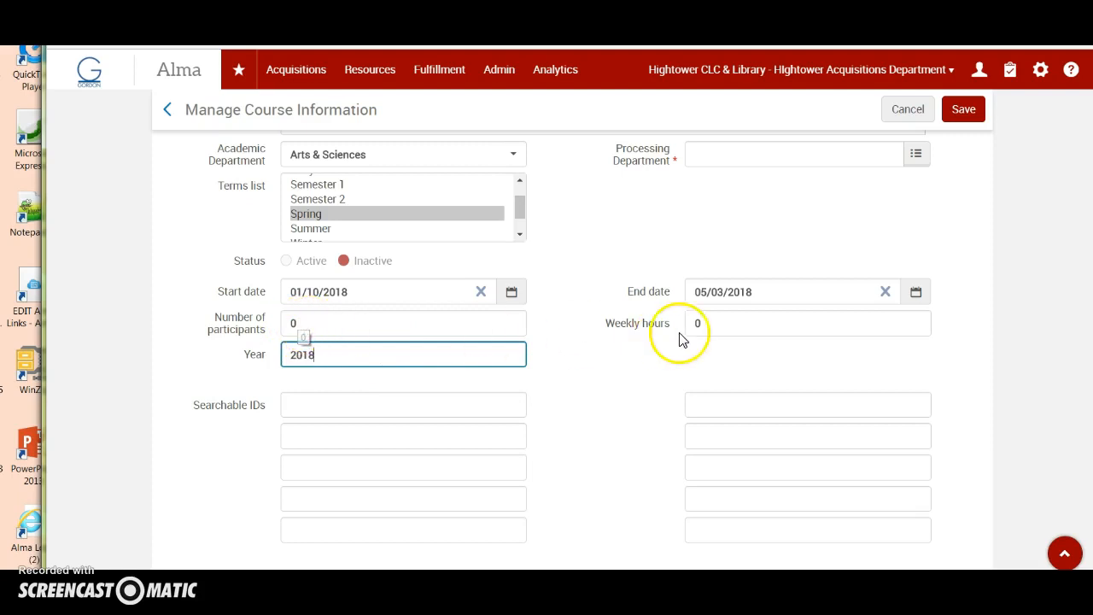
scroll(612, 401, "down", 1)
scroll(611, 402, "up", 3)
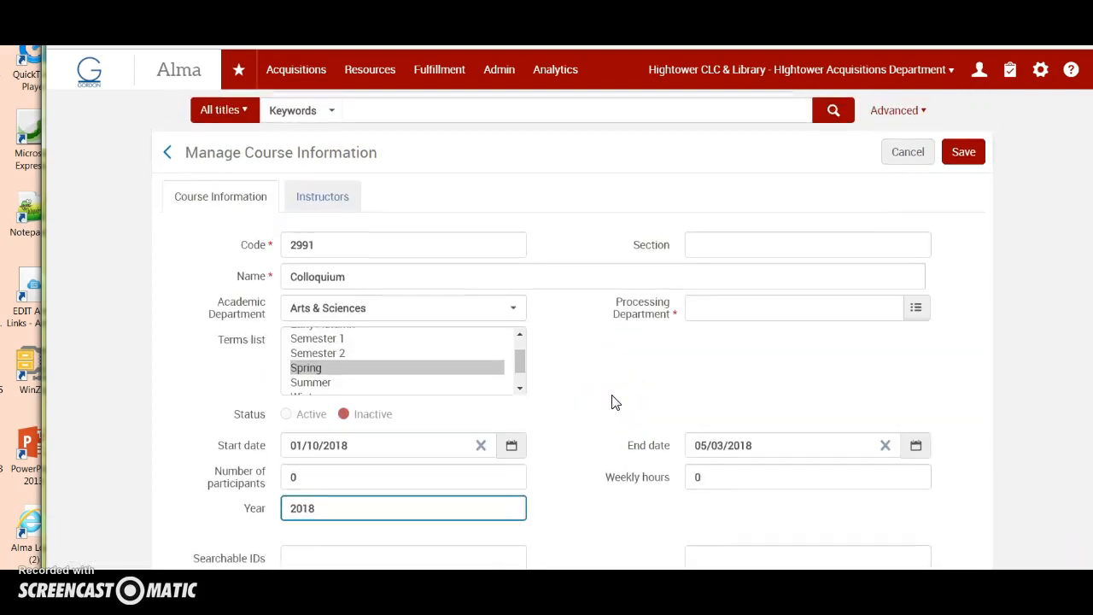
Choose Hightower Course Reserves as the processing department and try to save the course
left_click(916, 309)
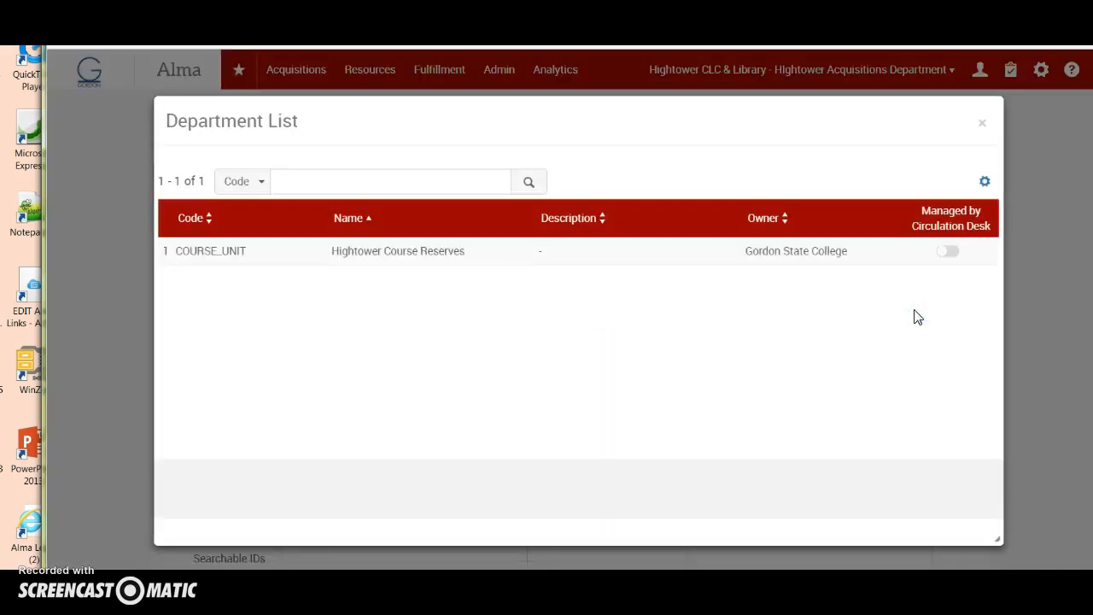
left_click(395, 253)
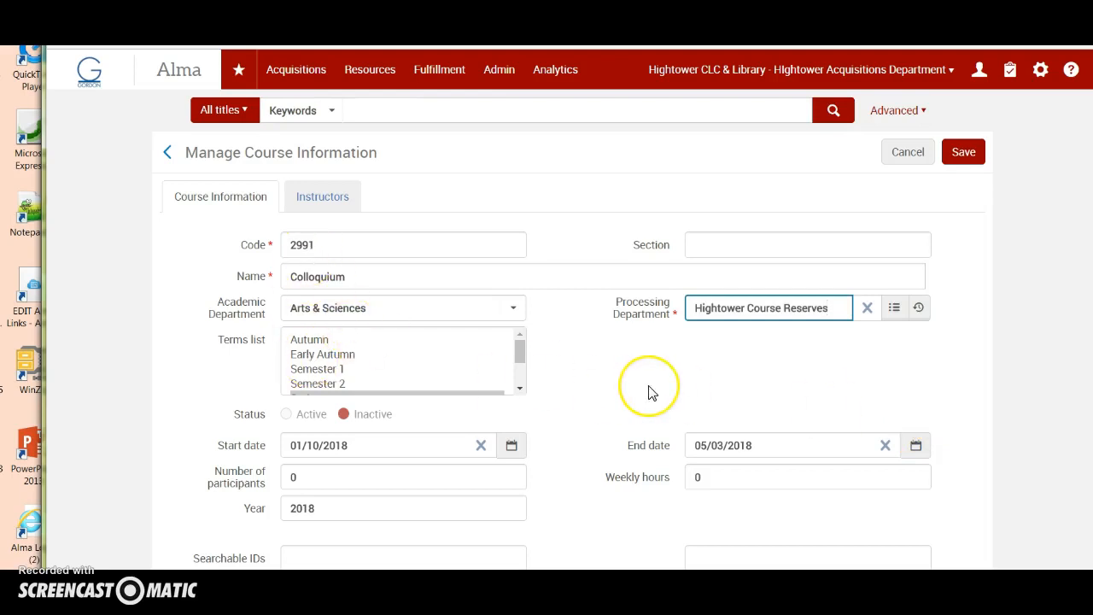
left_click(963, 152)
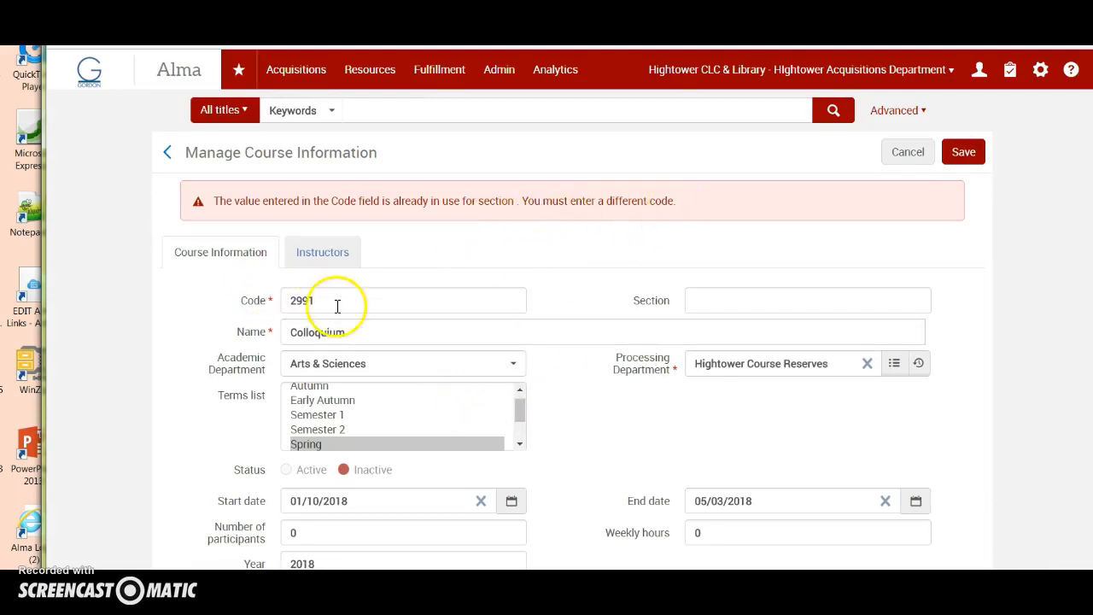
Enter B as the section of the new Colloquium course
left_click(702, 299)
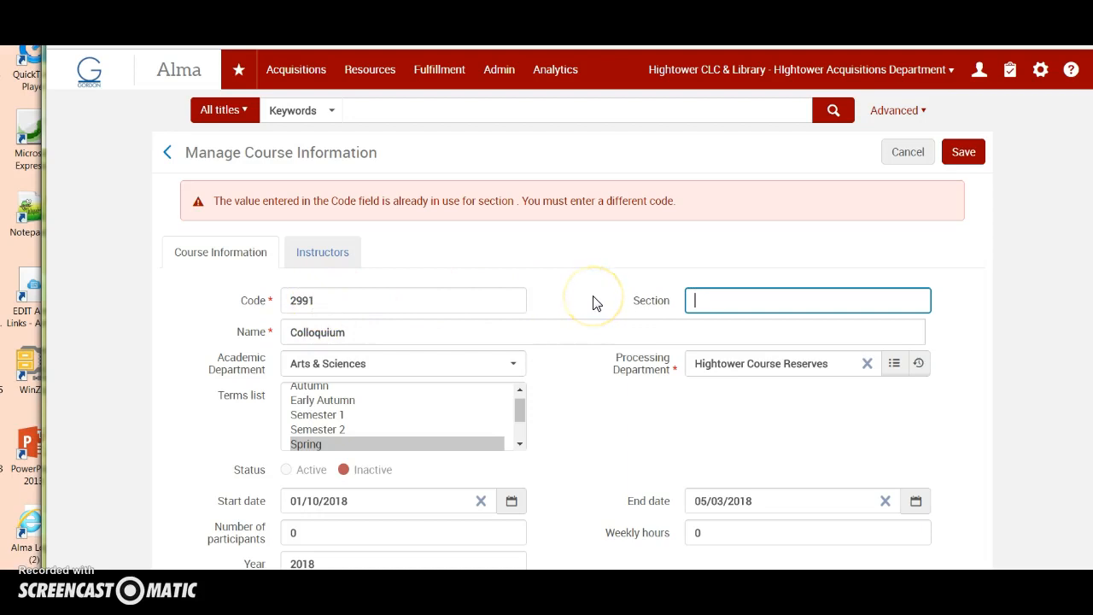
type("b")
key("BackSpace")
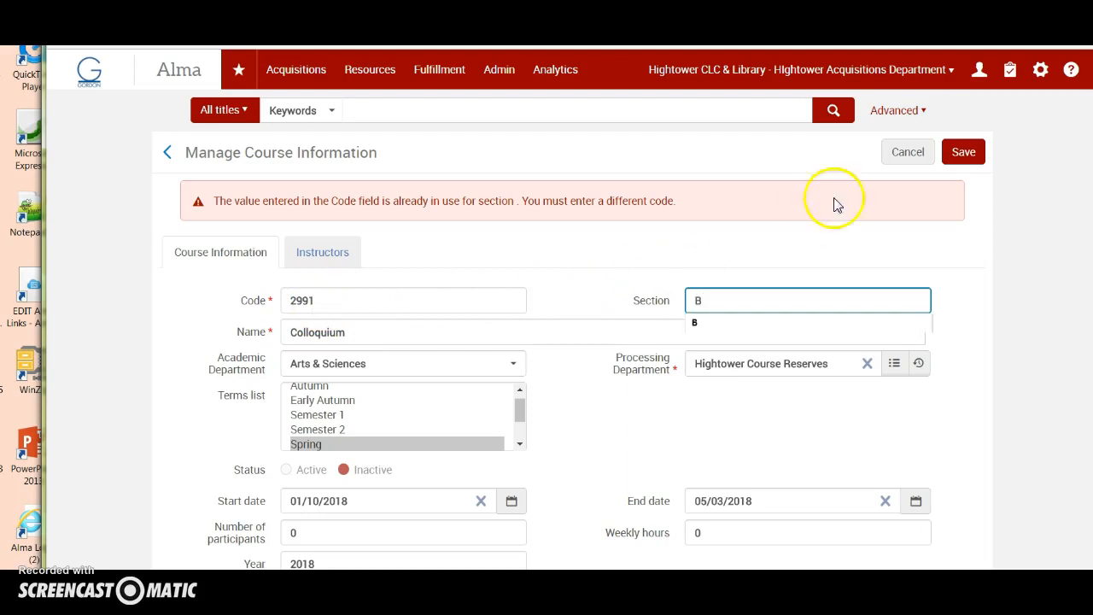
Save the new course and open the reading list page of Colloquium 2991, section B
left_click(966, 152)
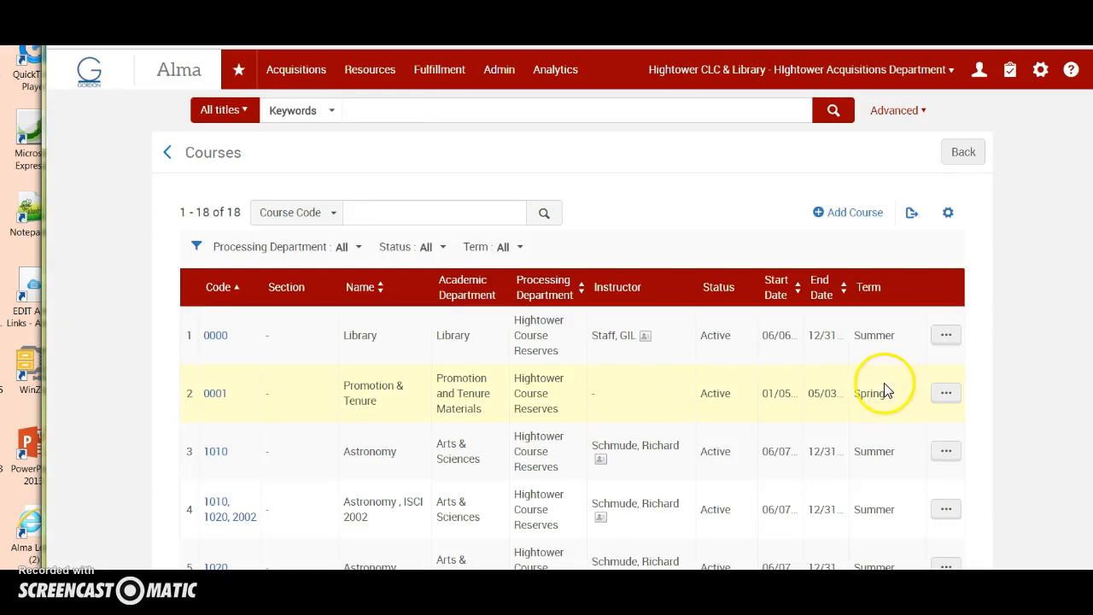
scroll(351, 448, "down", 5)
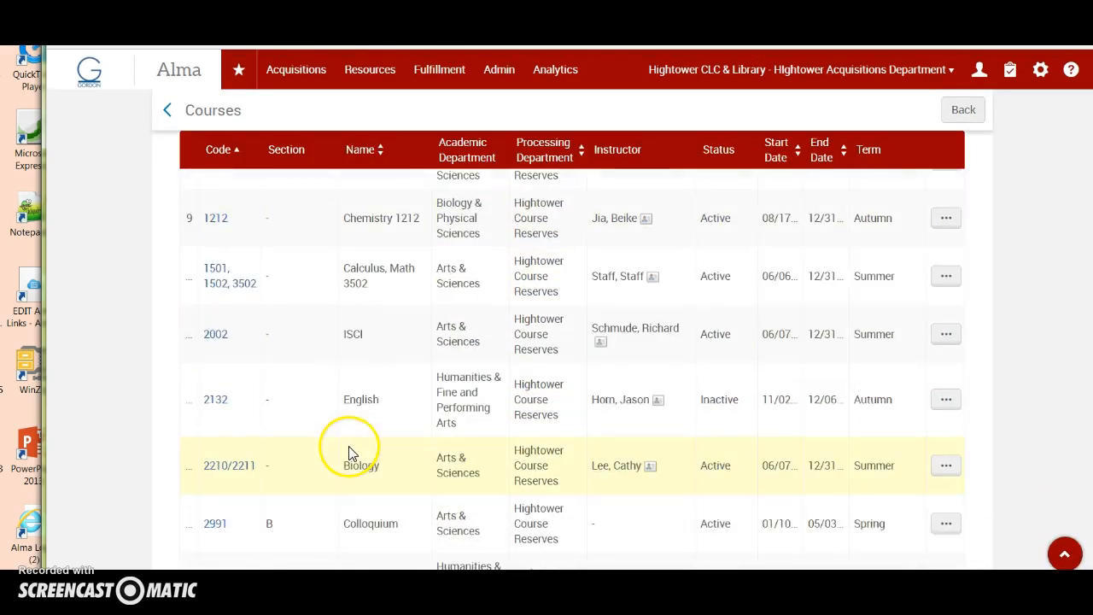
scroll(351, 453, "down", 2)
left_click(946, 376)
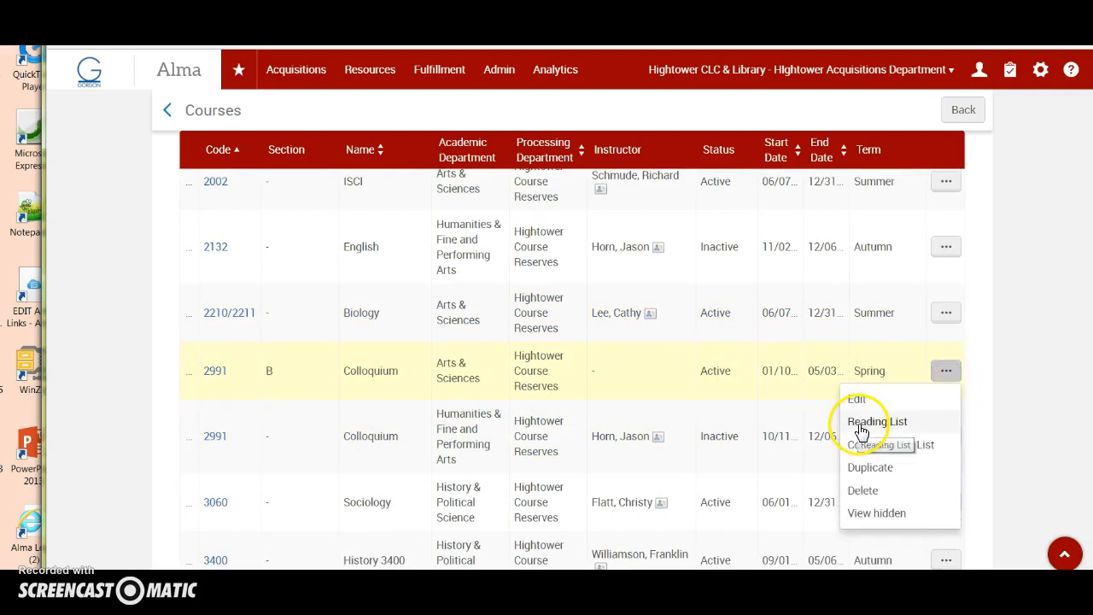
left_click(863, 424)
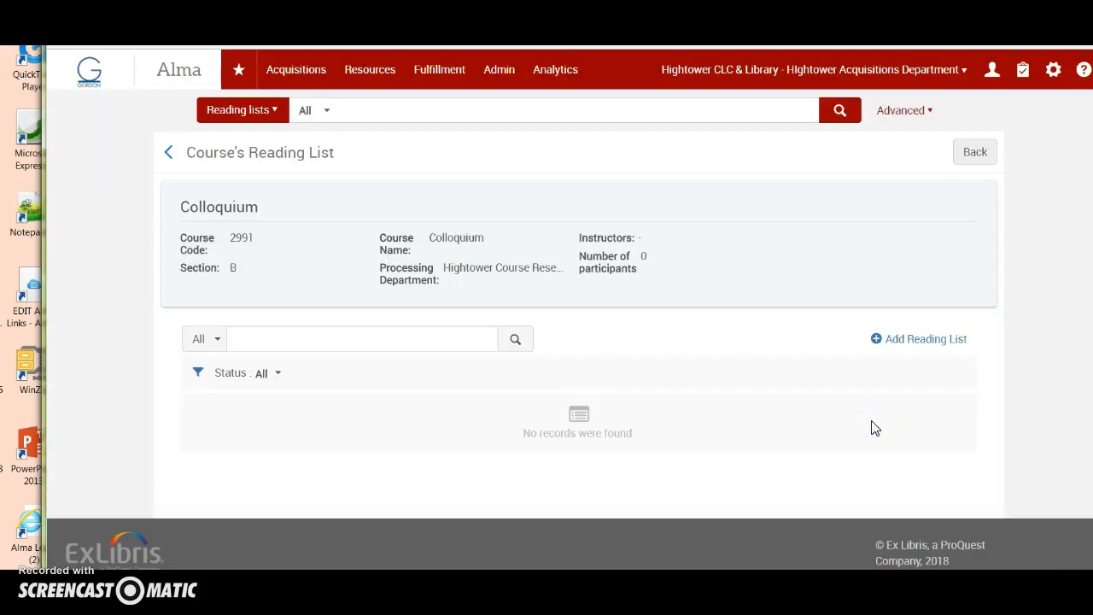
Try to add a reading list with code 2991 and the name Colloquium to the course
left_click(899, 343)
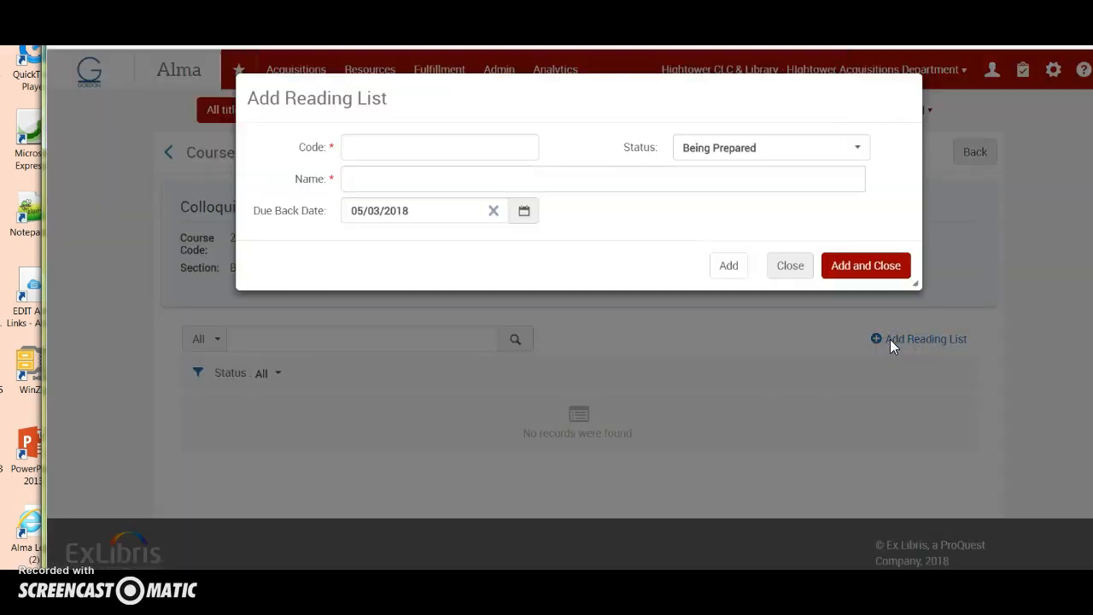
left_click(400, 150)
type("2991")
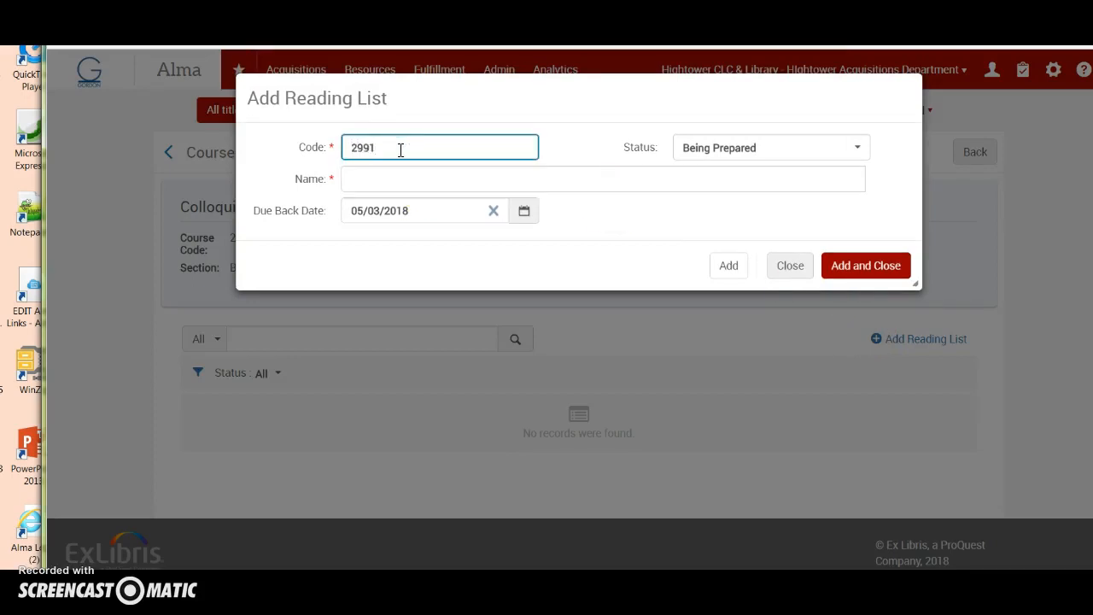
left_click(396, 177)
type("Colloquium")
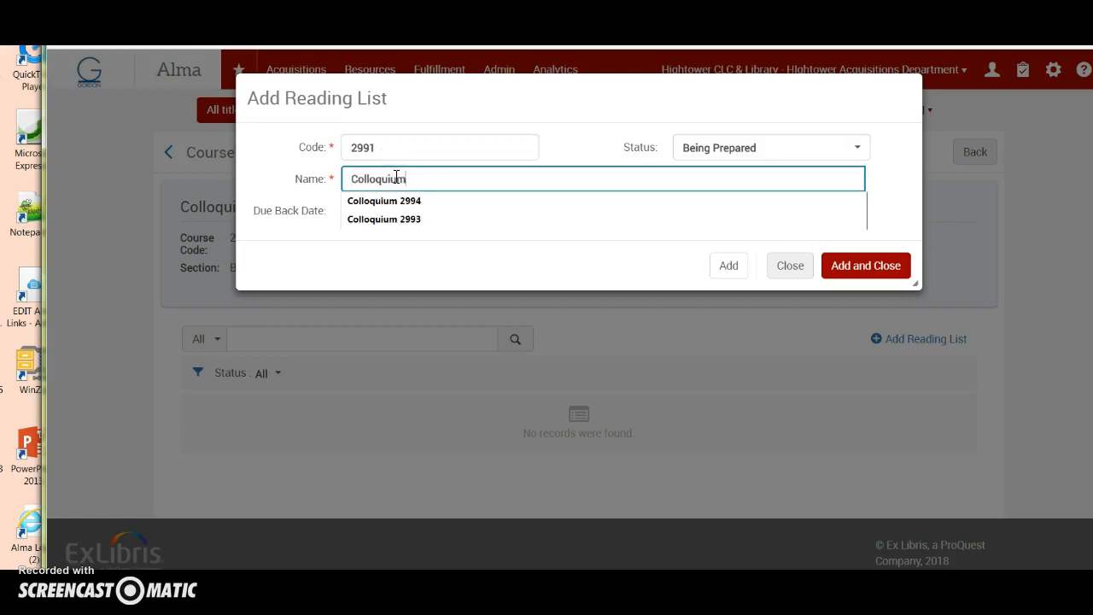
left_click(878, 184)
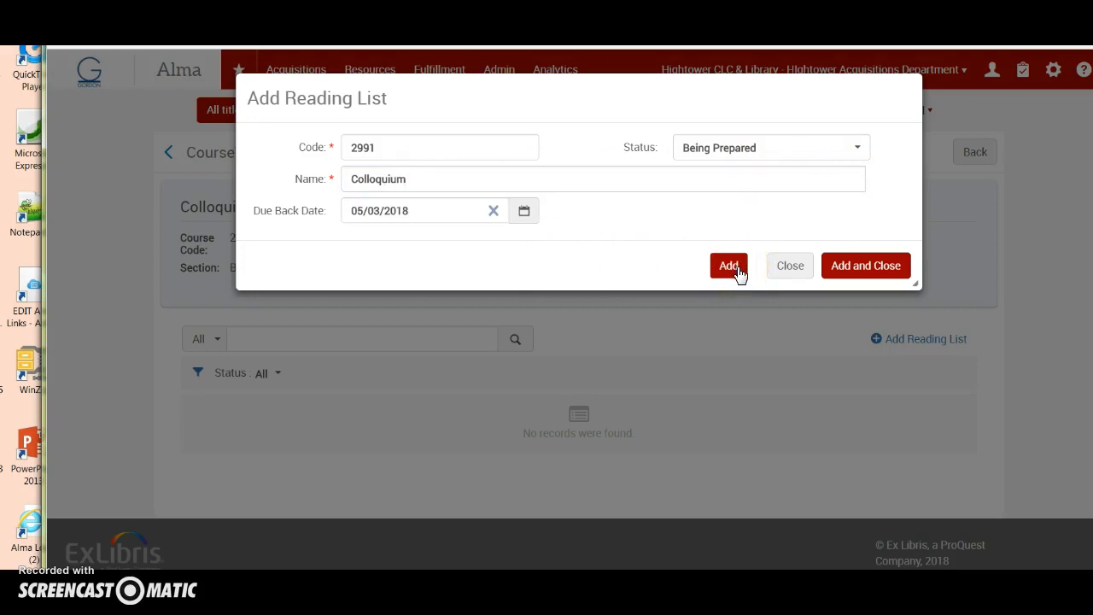
left_click(846, 265)
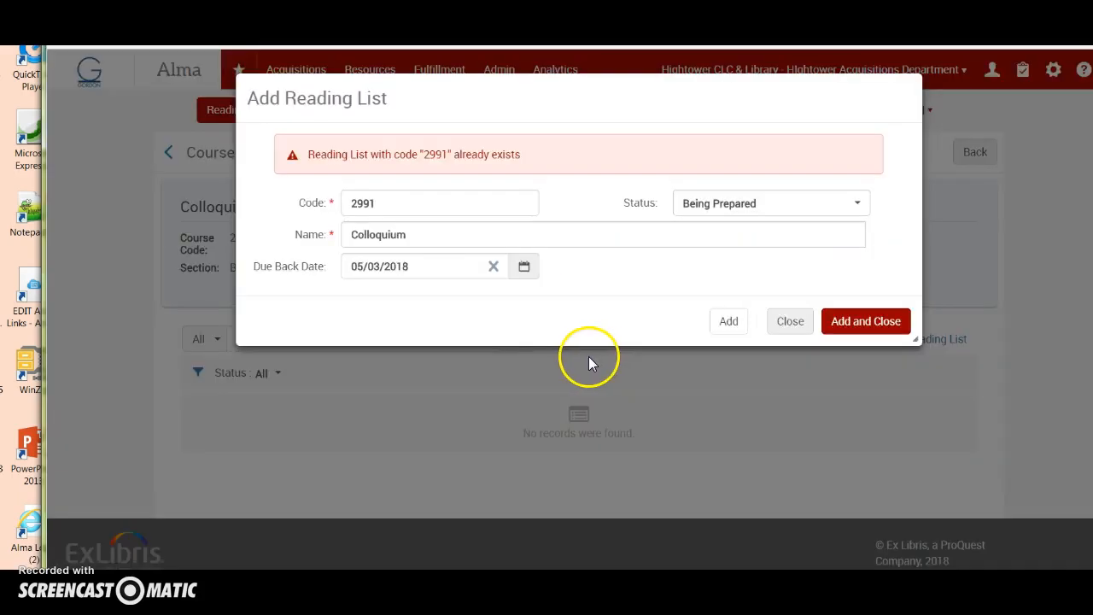
Change the reading list code to 2991 B and add the list to the course
left_click(397, 206)
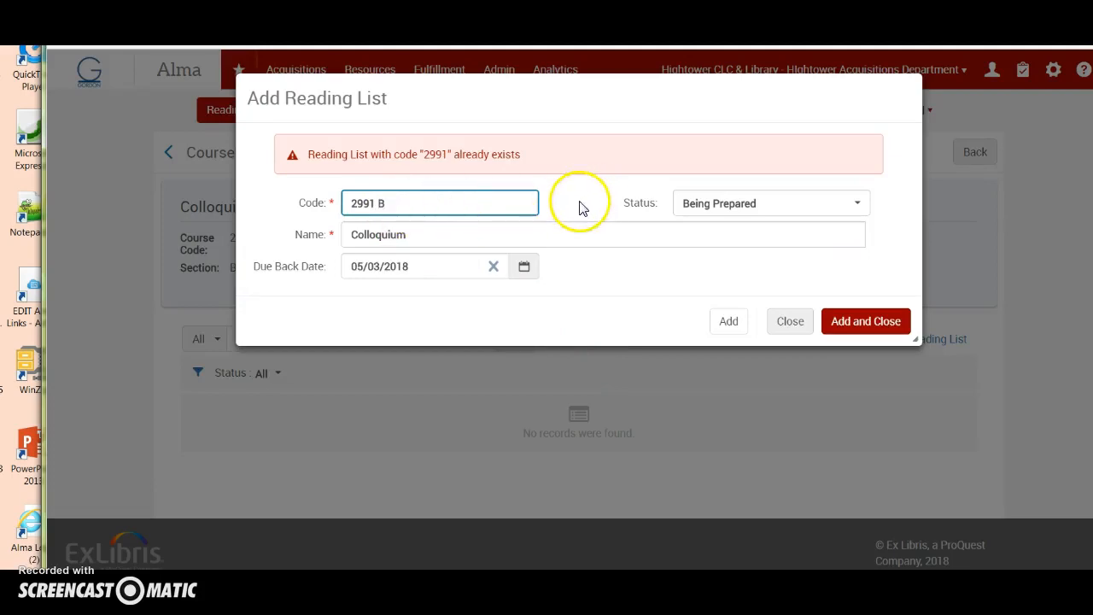
key("Tab")
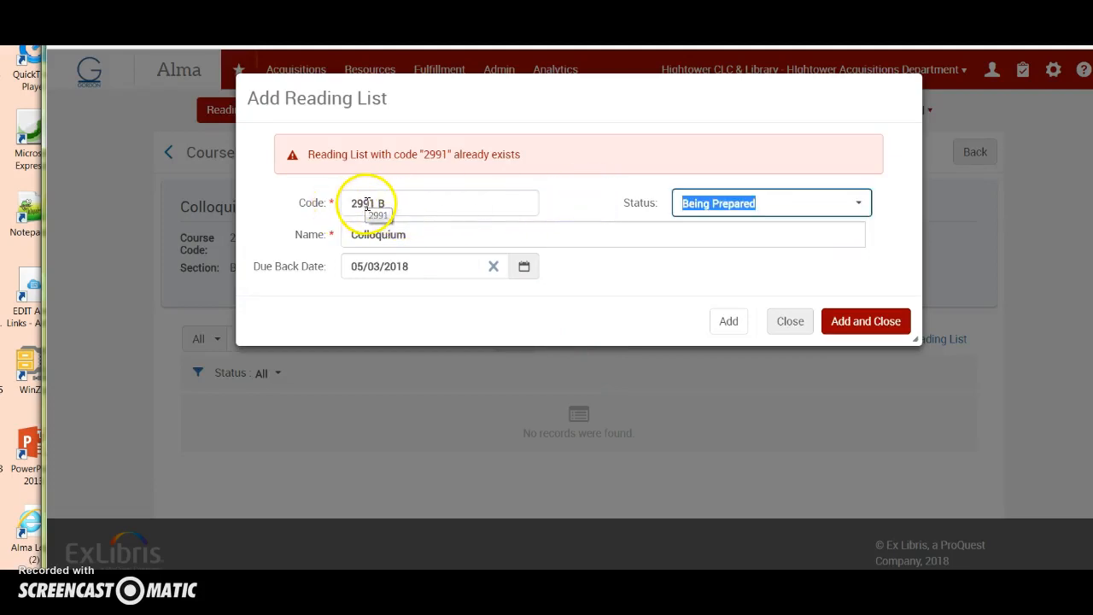
left_click(854, 317)
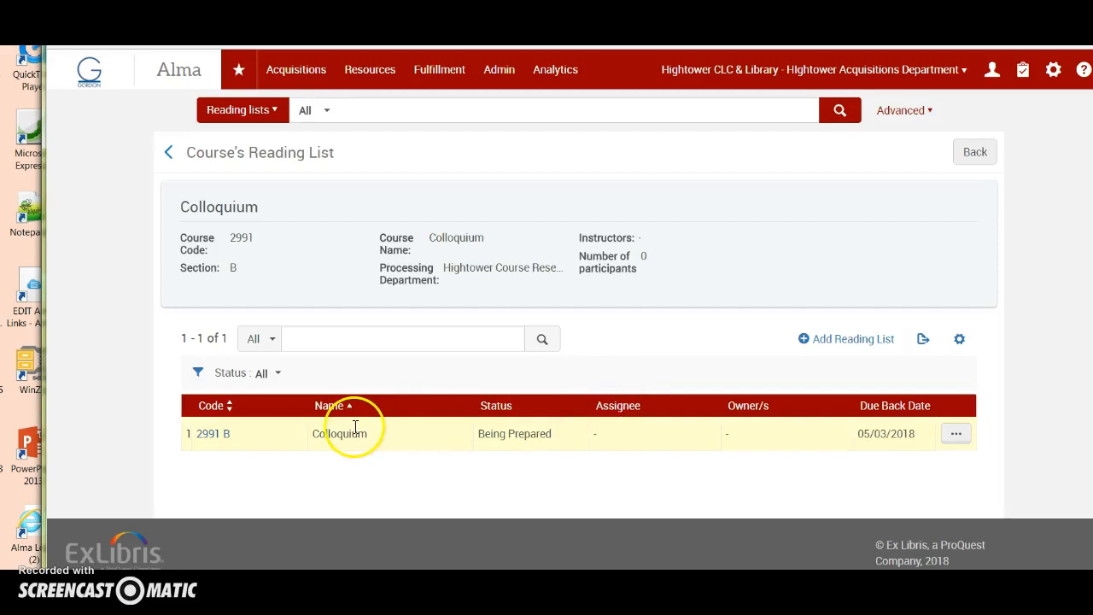
Return to the courses, reopen the reading lists of Colloquium section B and start working on list 2991 B
left_click(976, 158)
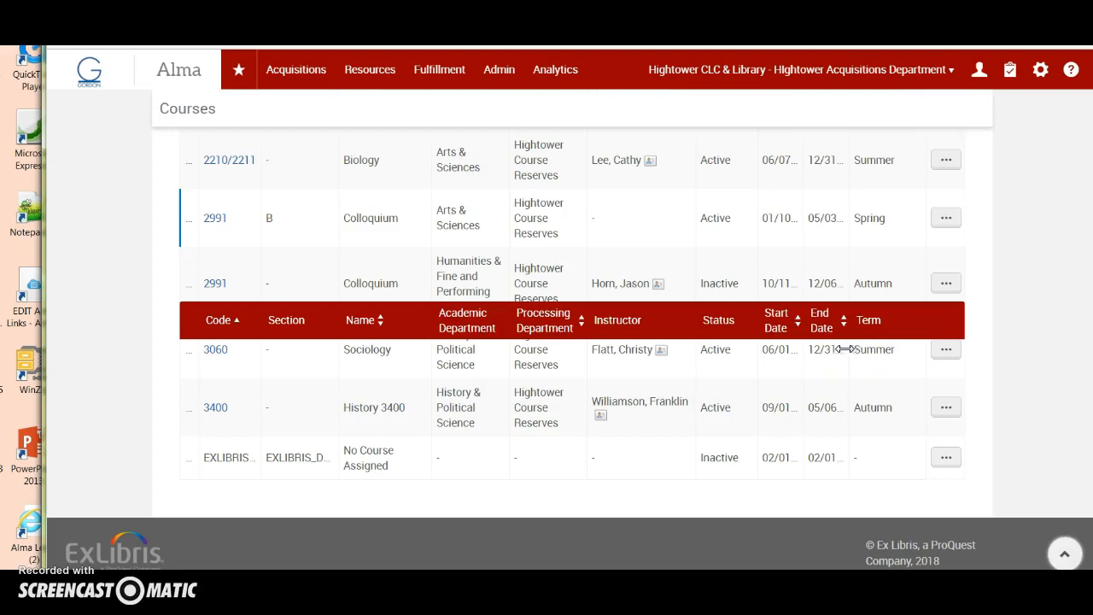
left_click(934, 222)
left_click(874, 270)
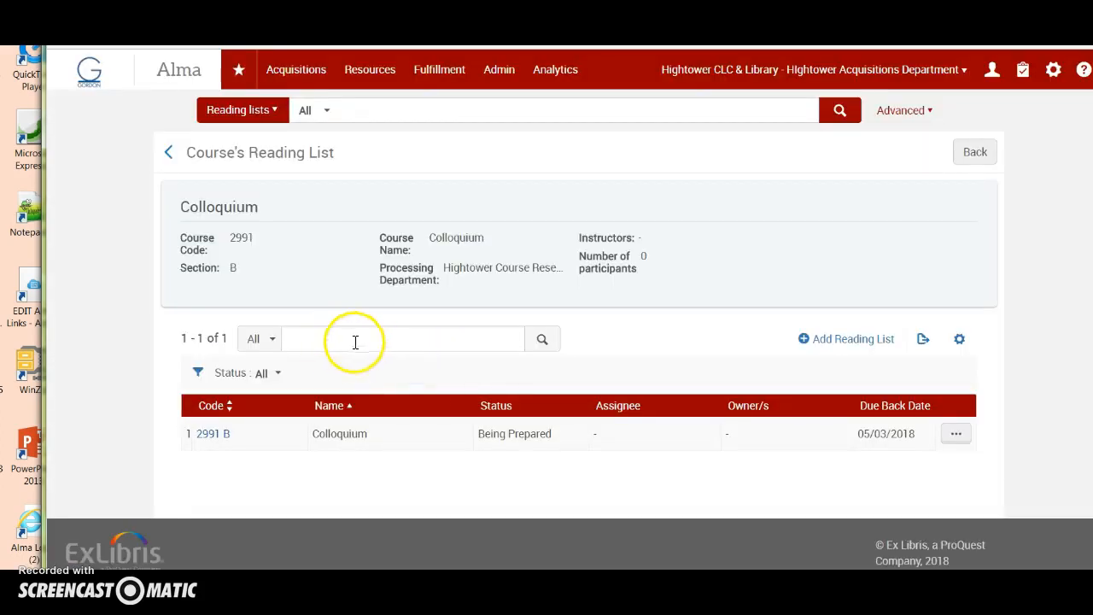
left_click(956, 434)
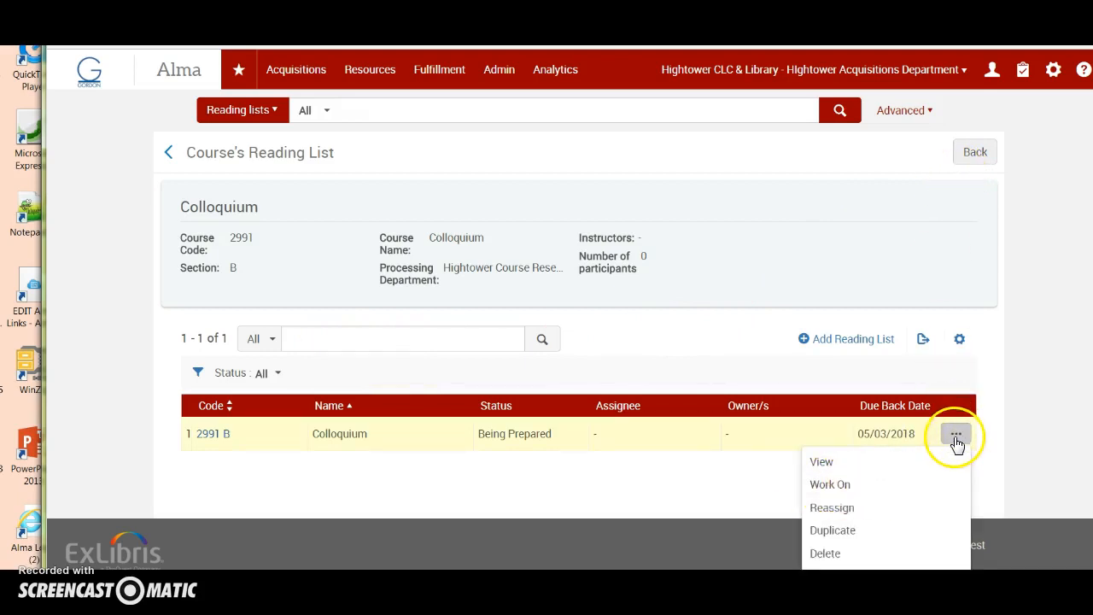
left_click(839, 494)
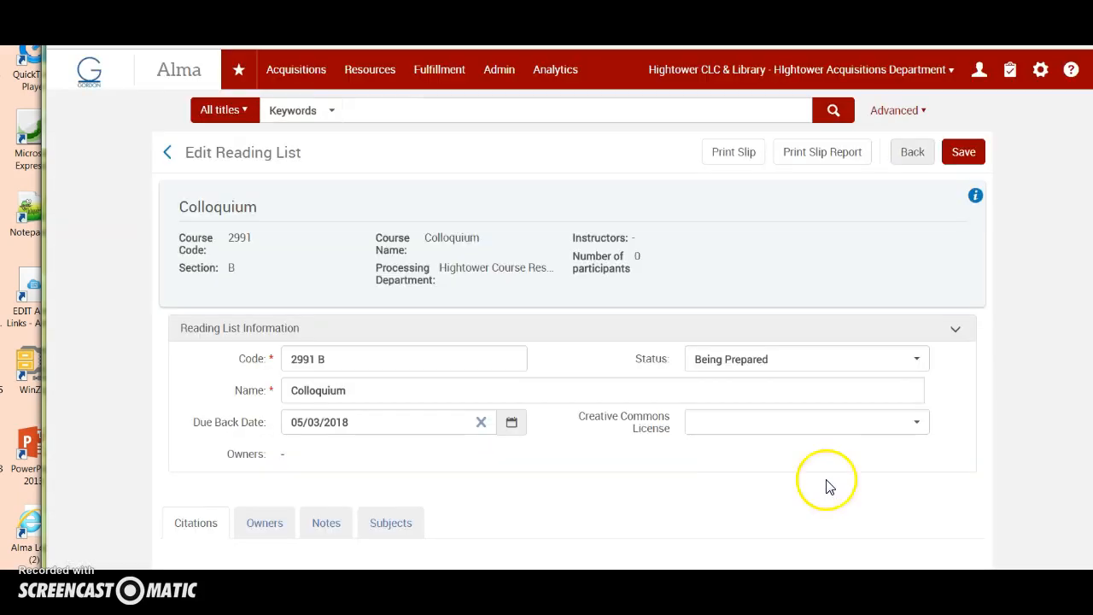
scroll(791, 471, "down", 3)
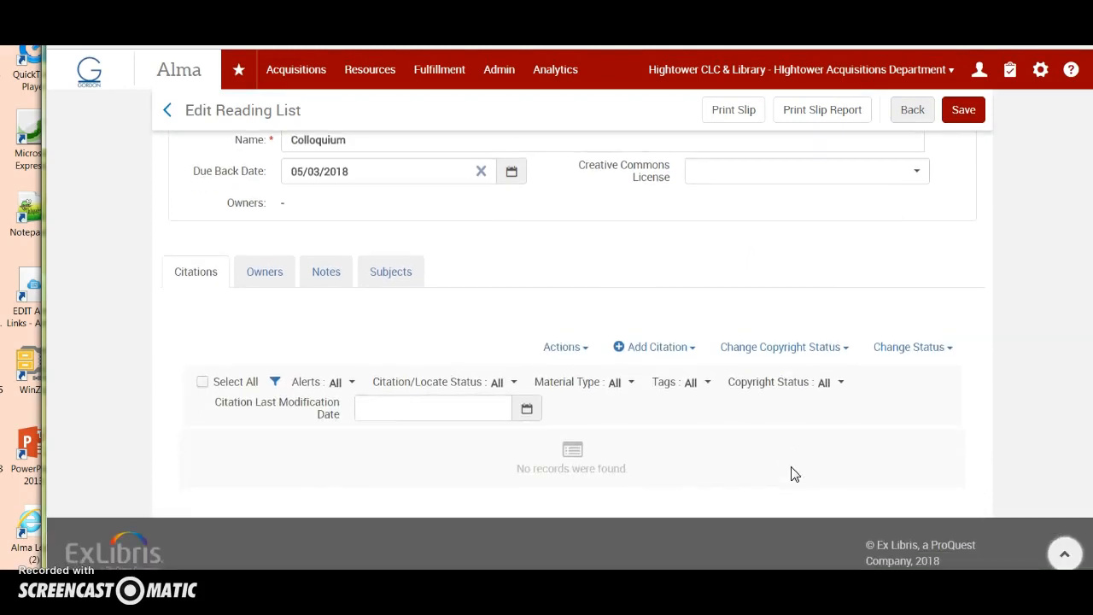
left_click(691, 348)
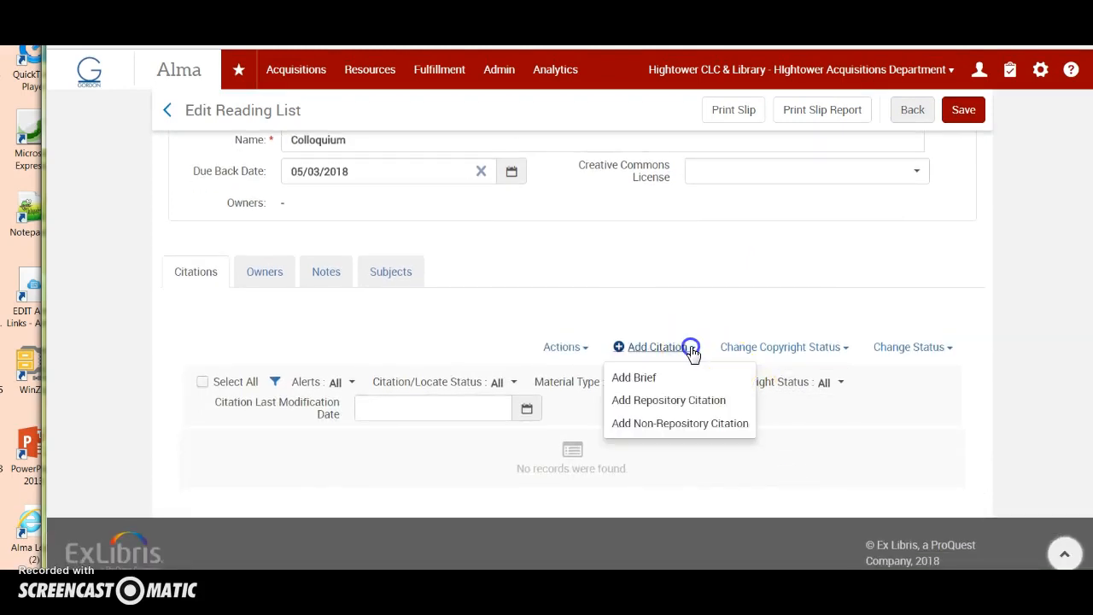
left_click(657, 401)
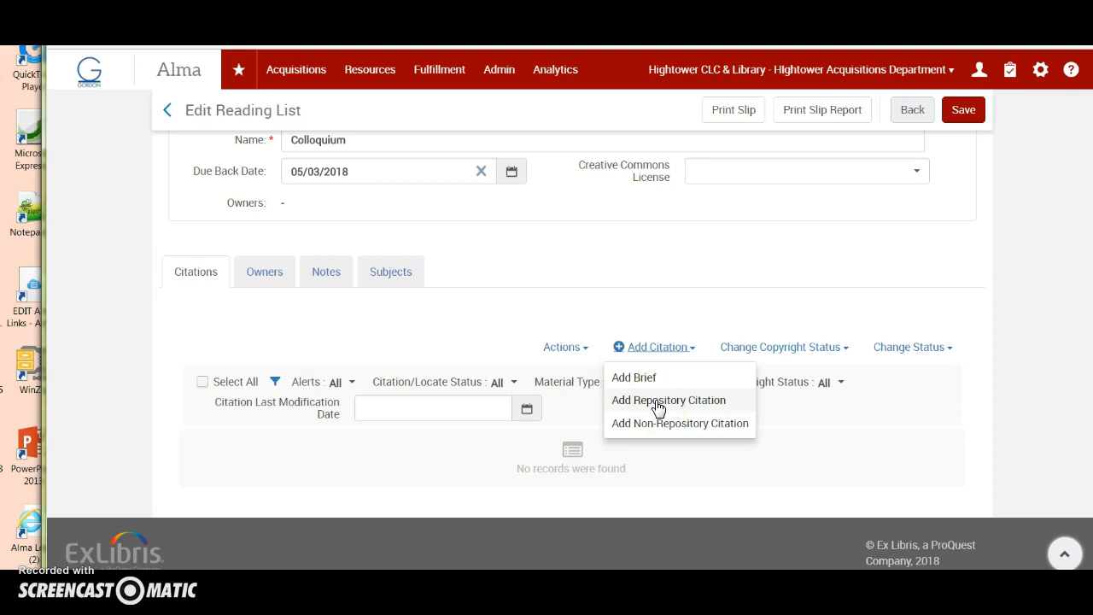
left_click(657, 409)
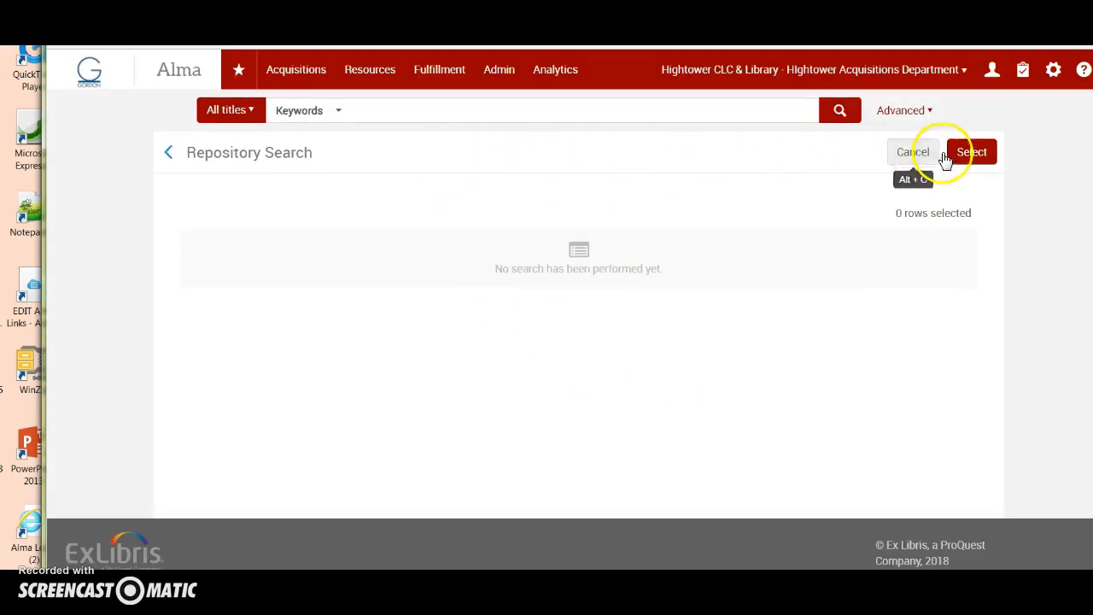
left_click(378, 110)
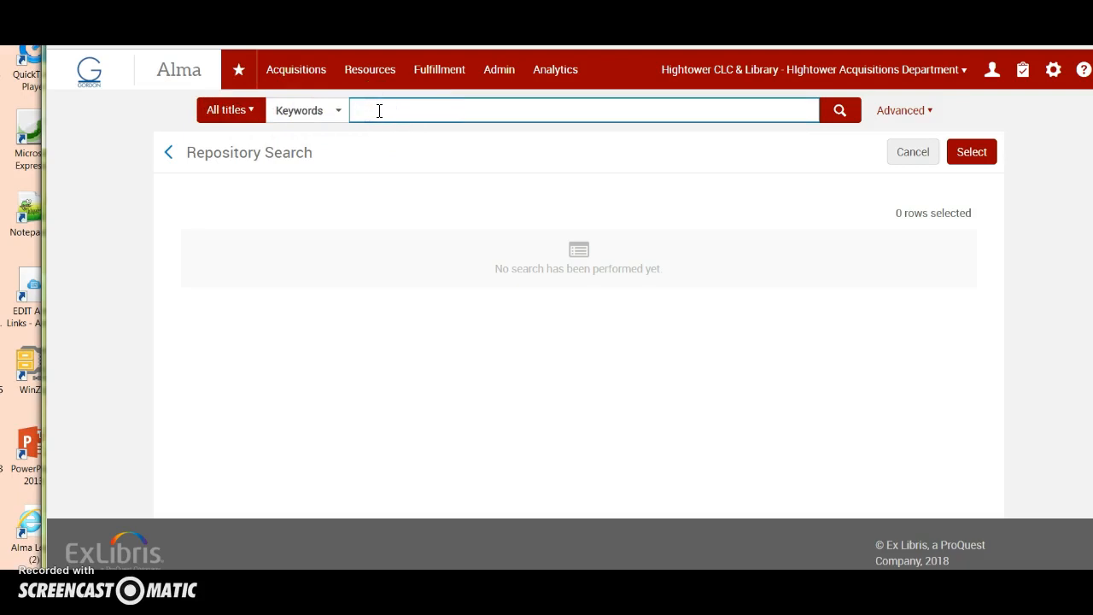
type("30445000195769")
key("Return")
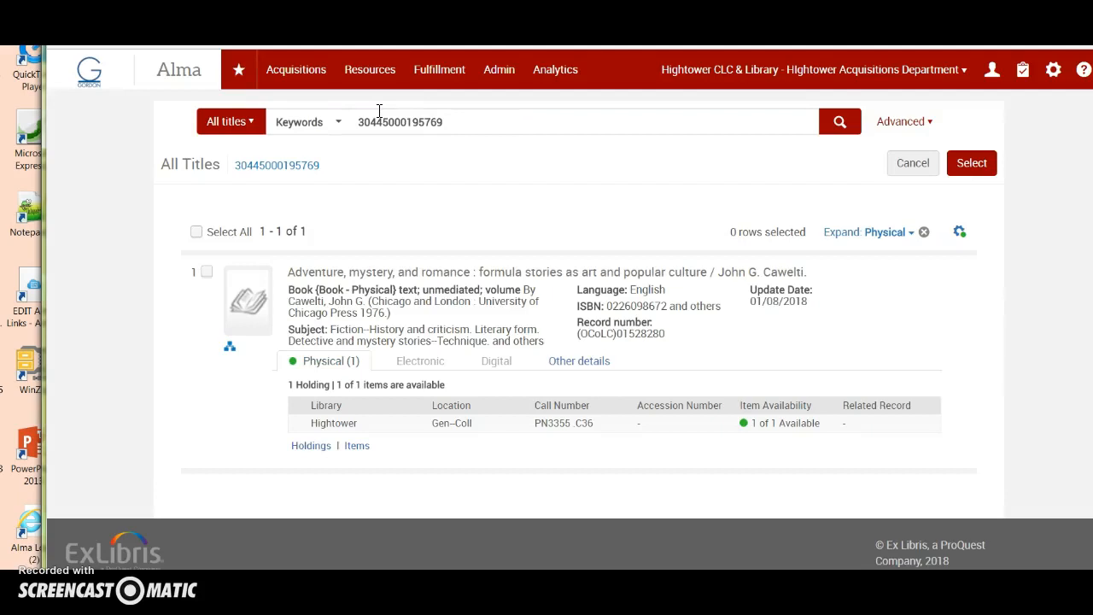
left_click(312, 447)
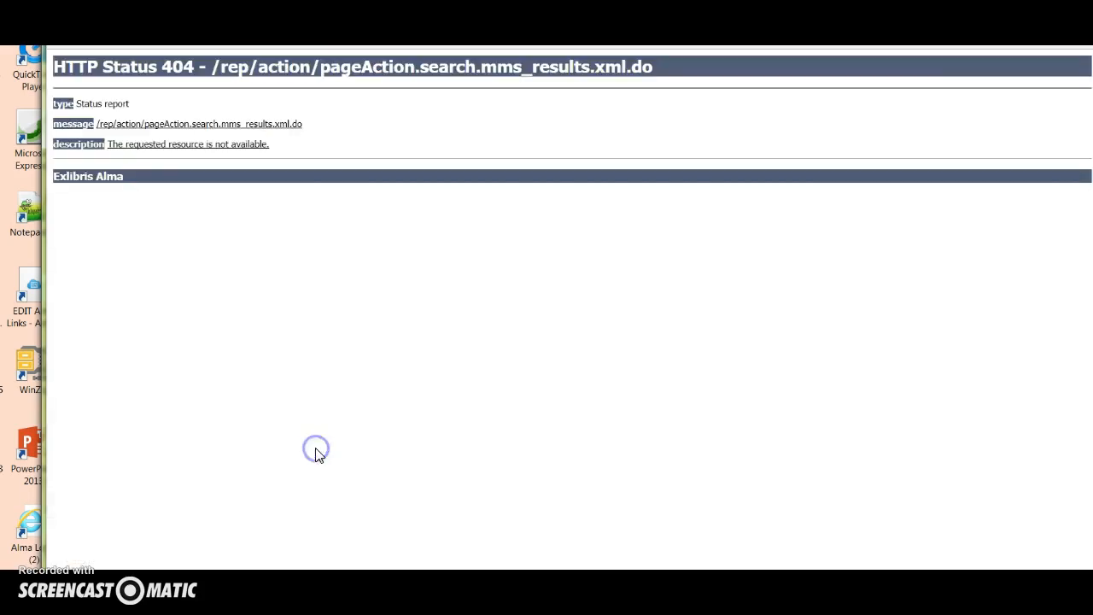
left_click(60, 53)
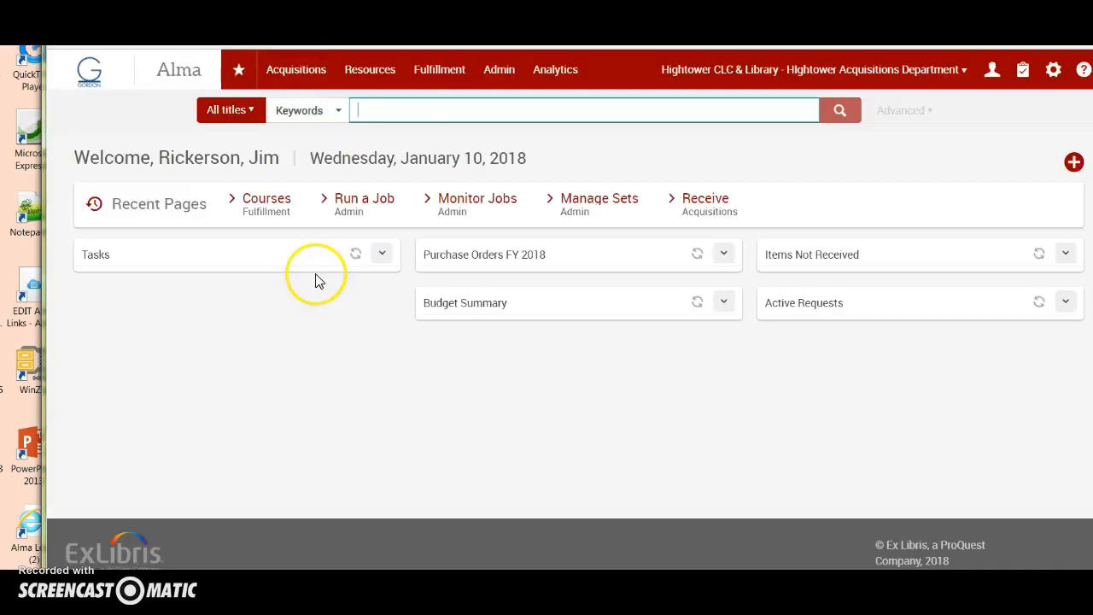
left_click(407, 114)
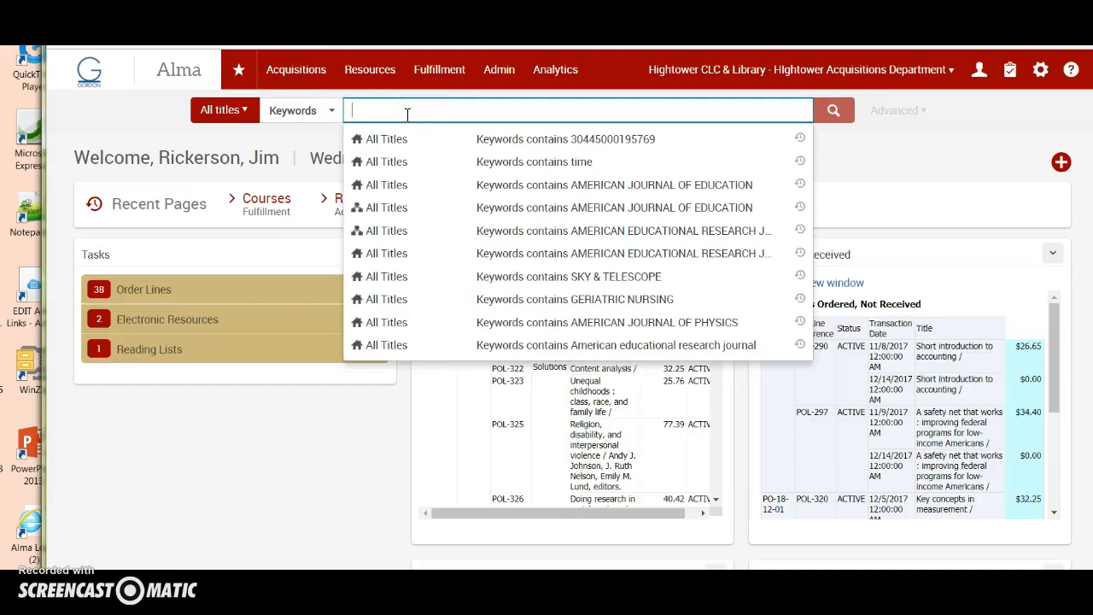
type("30445000195769")
key("Return")
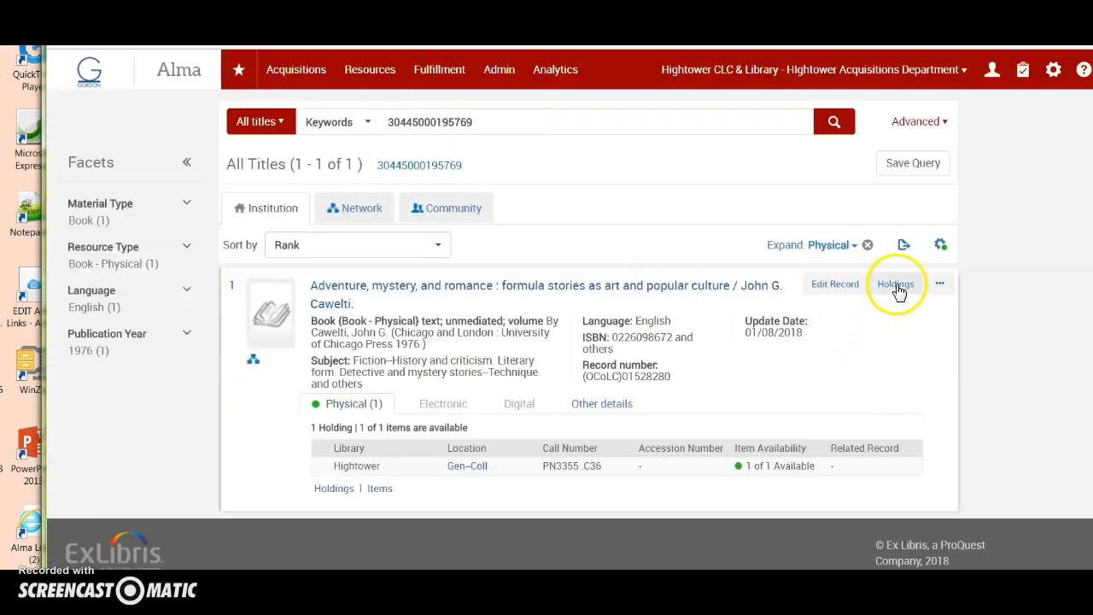
left_click(939, 285)
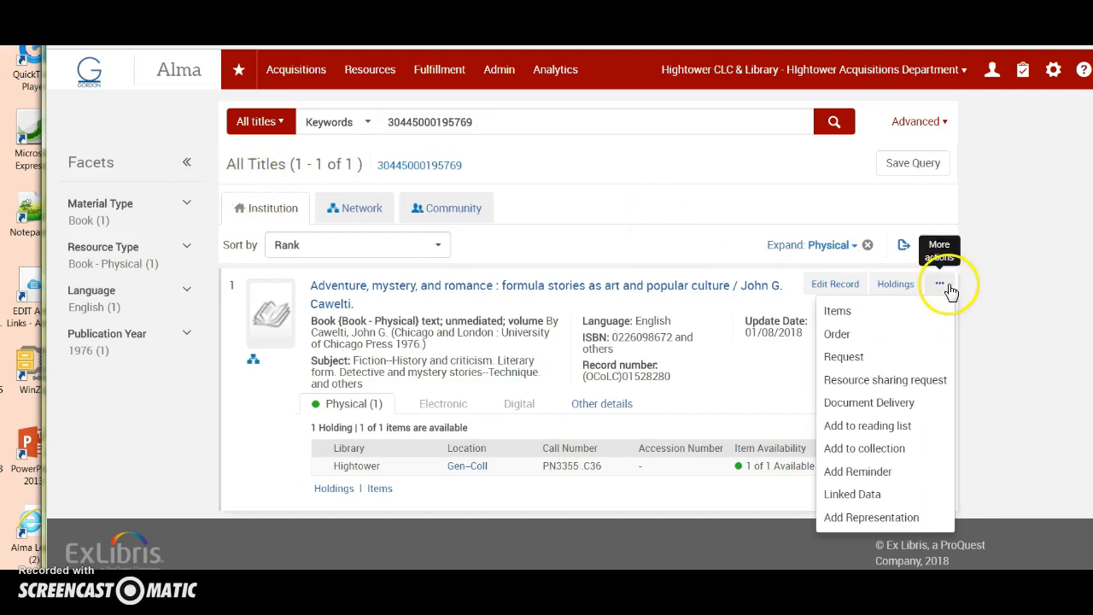
left_click(868, 426)
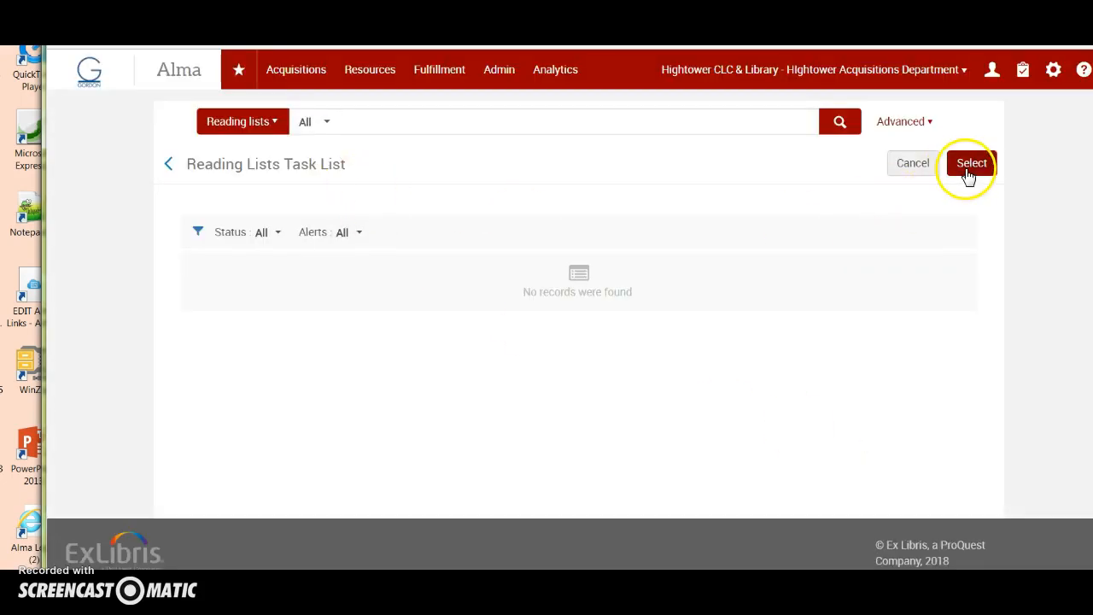
Filter the reading lists by the Being Prepared status with all alerts and try to confirm a selection
left_click(270, 235)
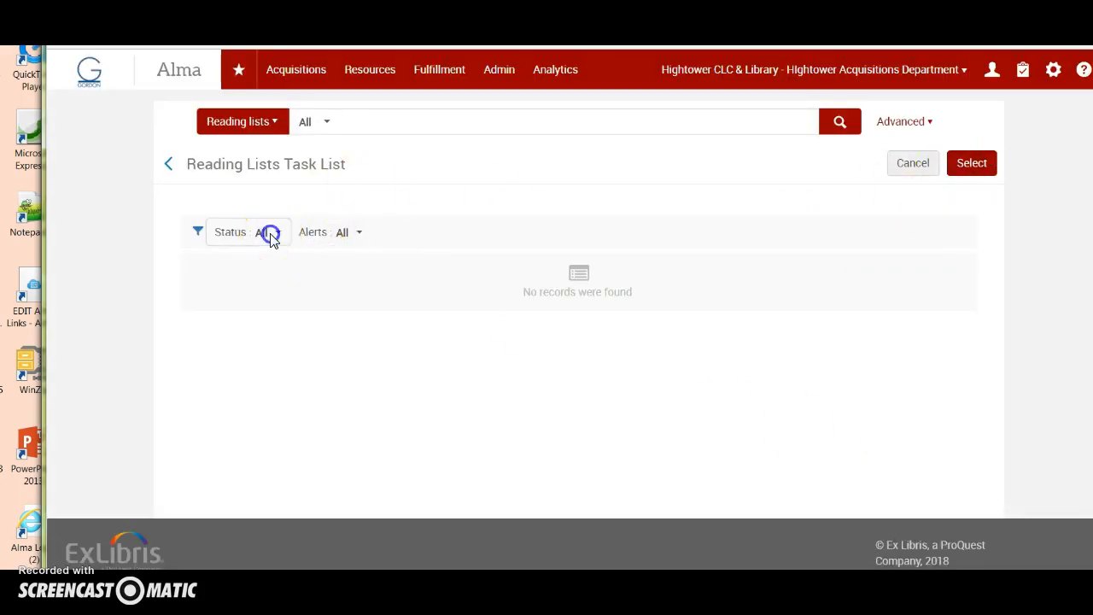
left_click(290, 287)
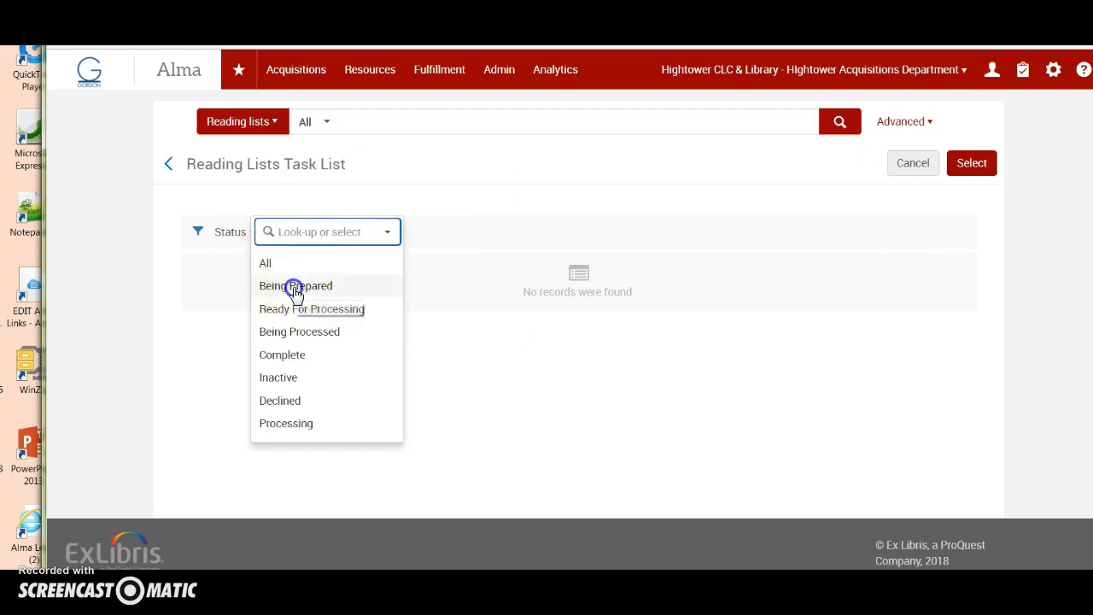
left_click(417, 232)
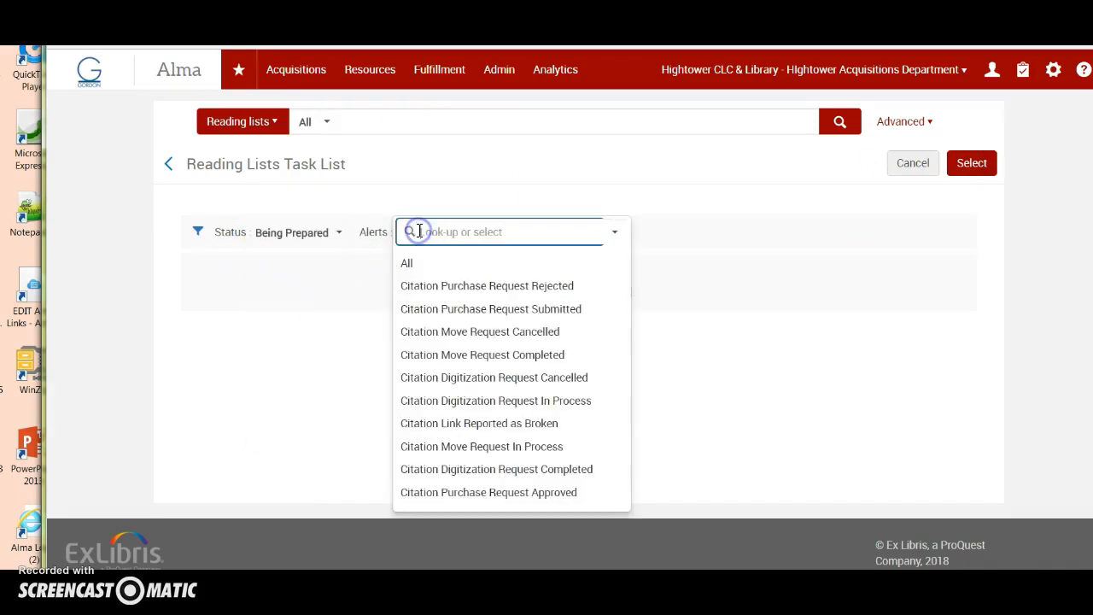
left_click(407, 263)
left_click(971, 165)
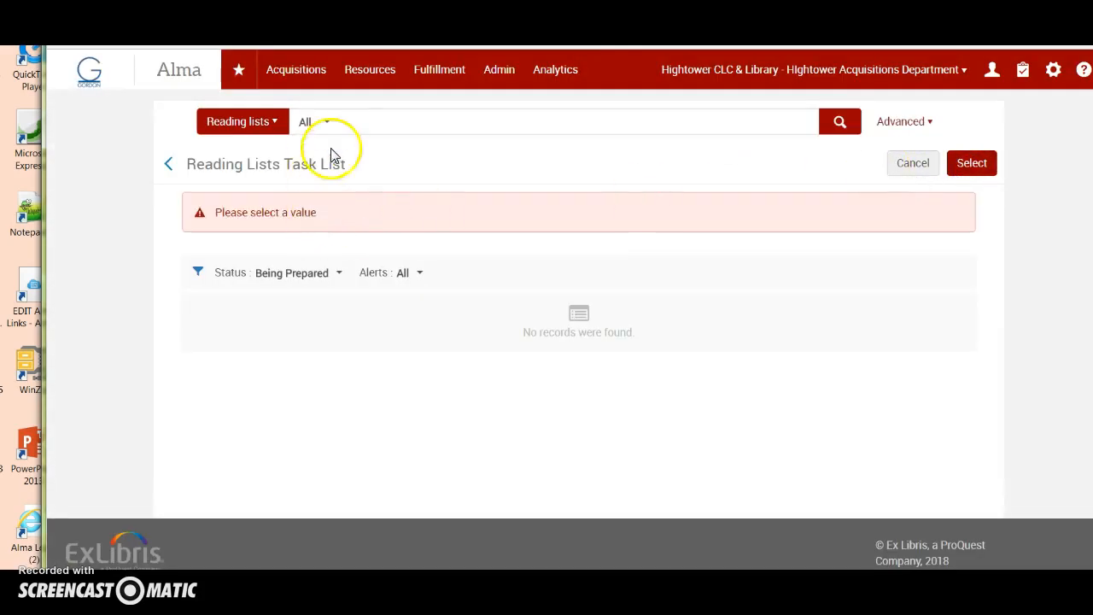
Search the reading lists by code for 2991 B and try to confirm the selection
left_click(453, 122)
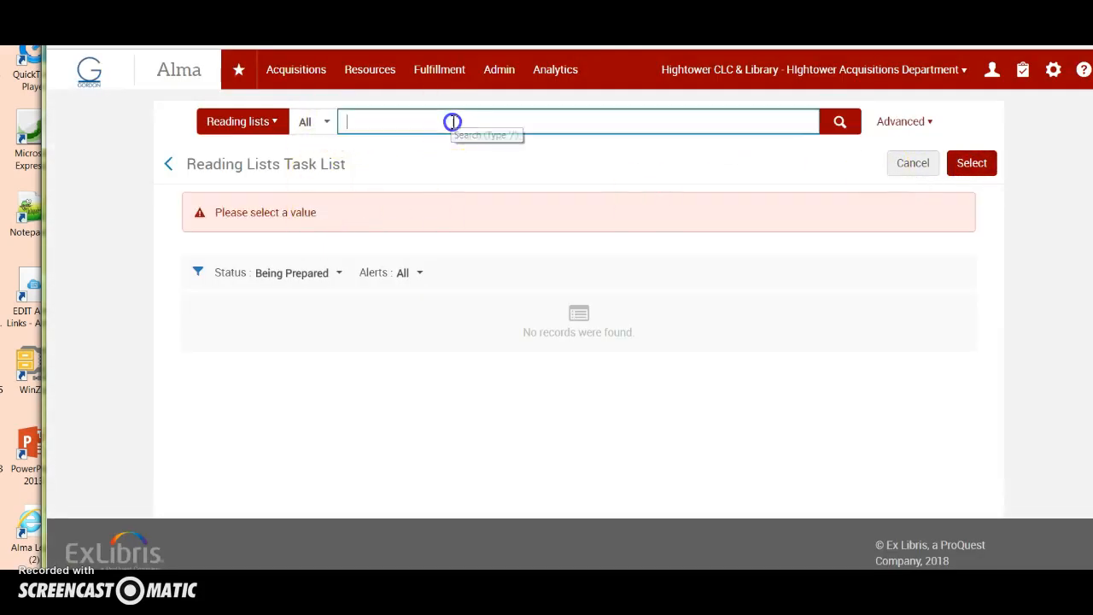
left_click(330, 124)
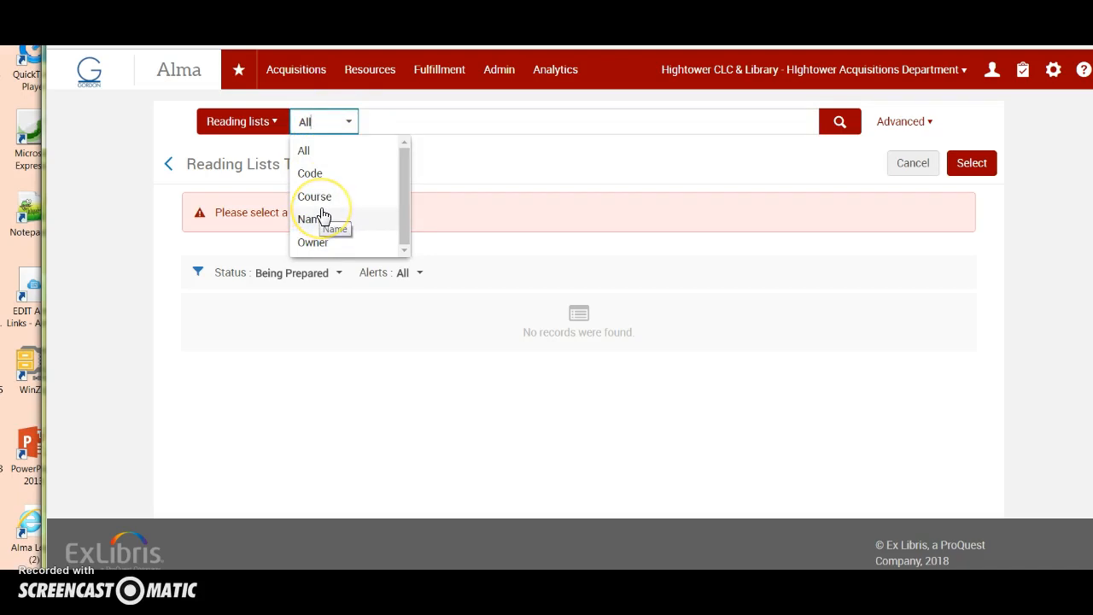
left_click(327, 200)
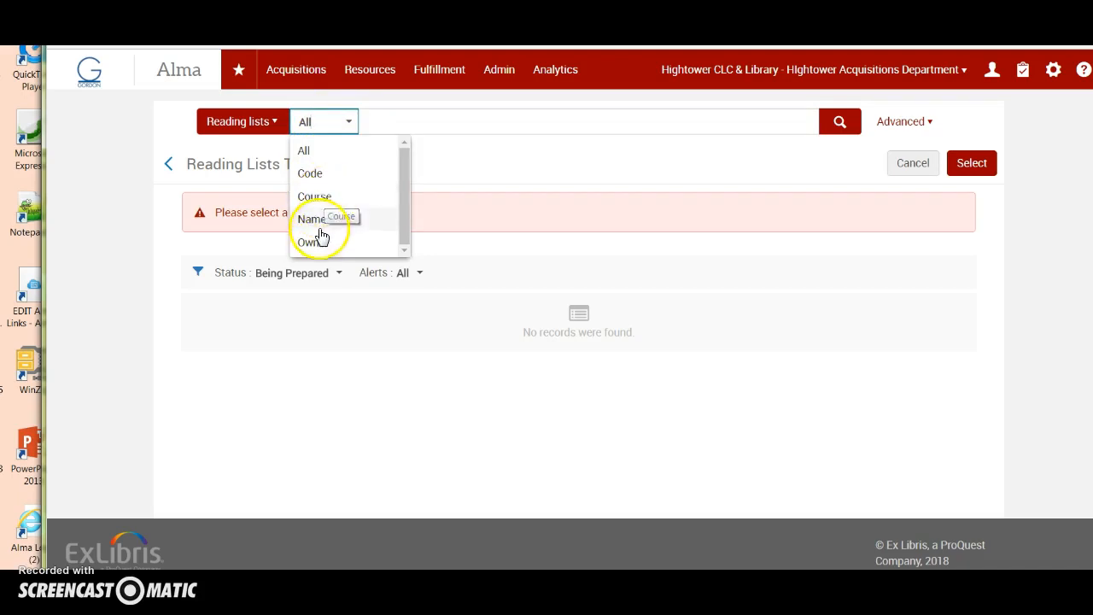
left_click(323, 174)
left_click(384, 121)
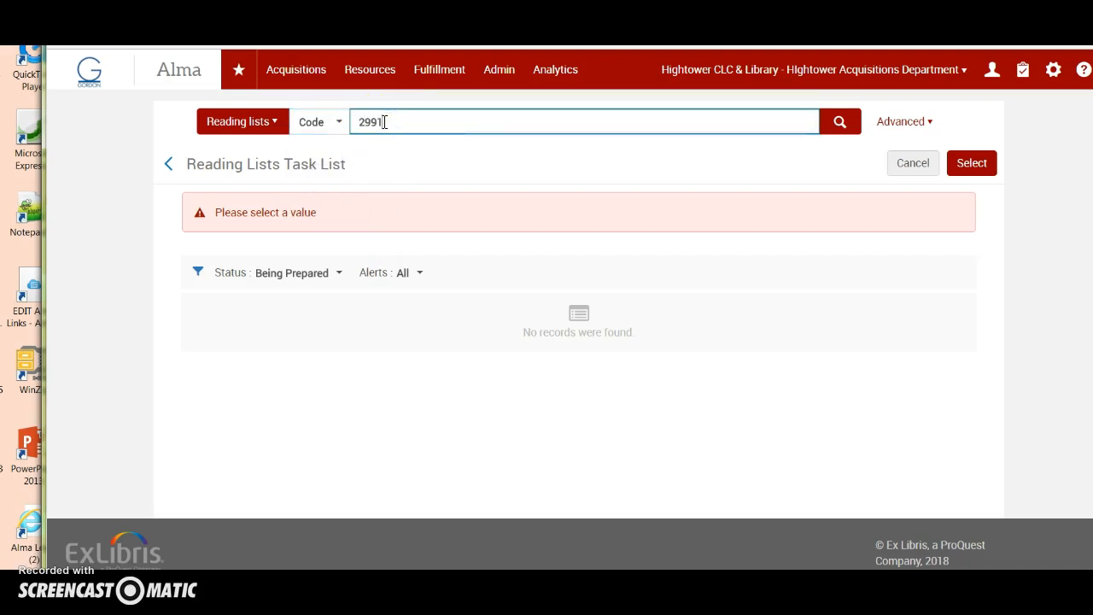
left_click(841, 126)
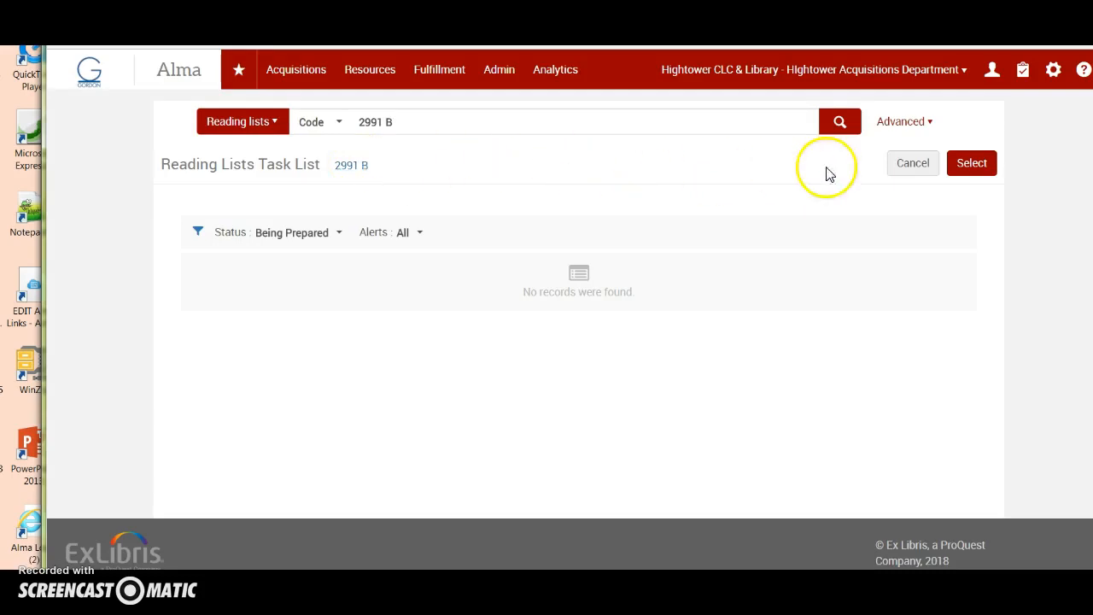
left_click(974, 166)
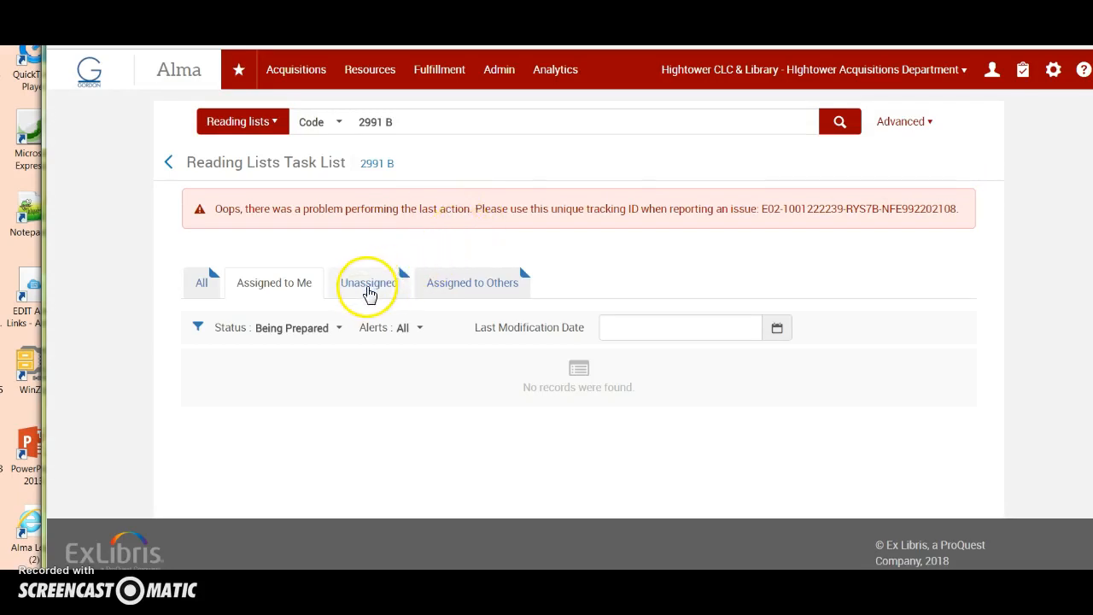
Find list 2991 B among the unassigned reading lists and start working on it
left_click(369, 284)
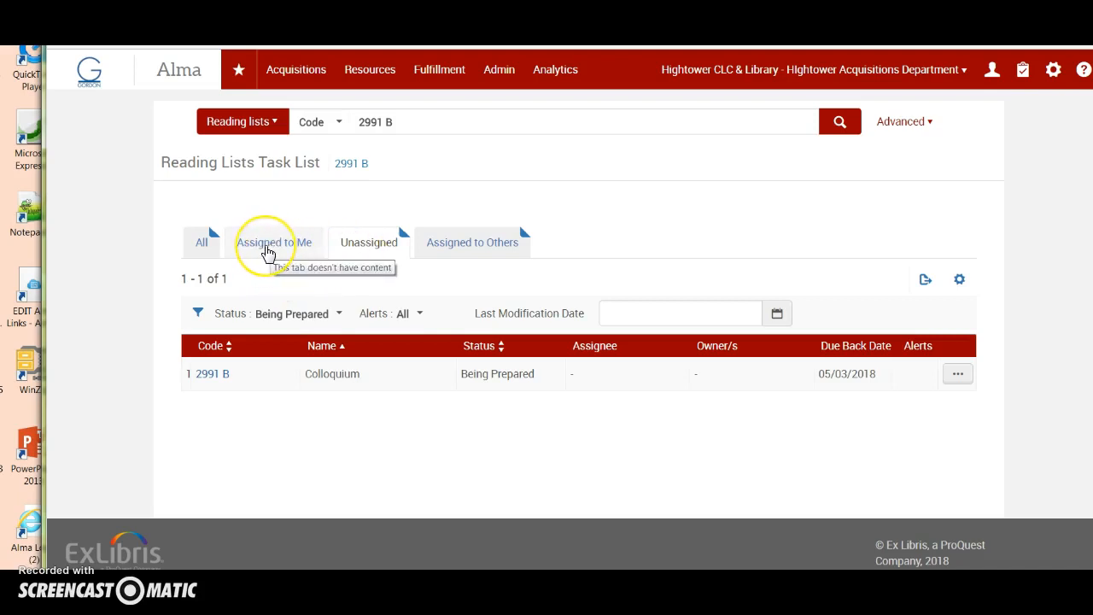
left_click(265, 246)
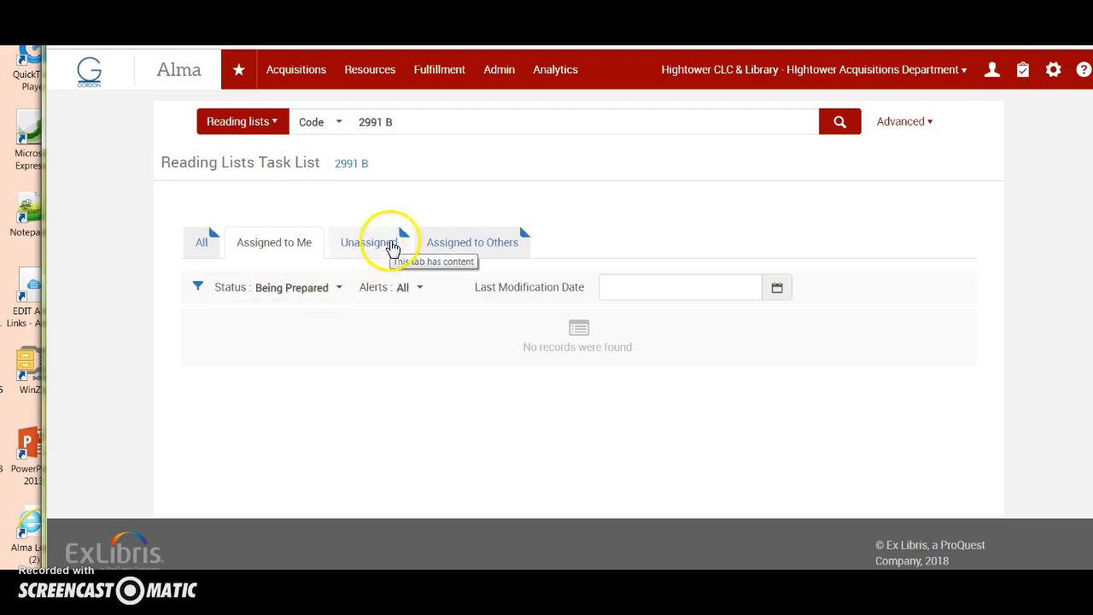
left_click(371, 244)
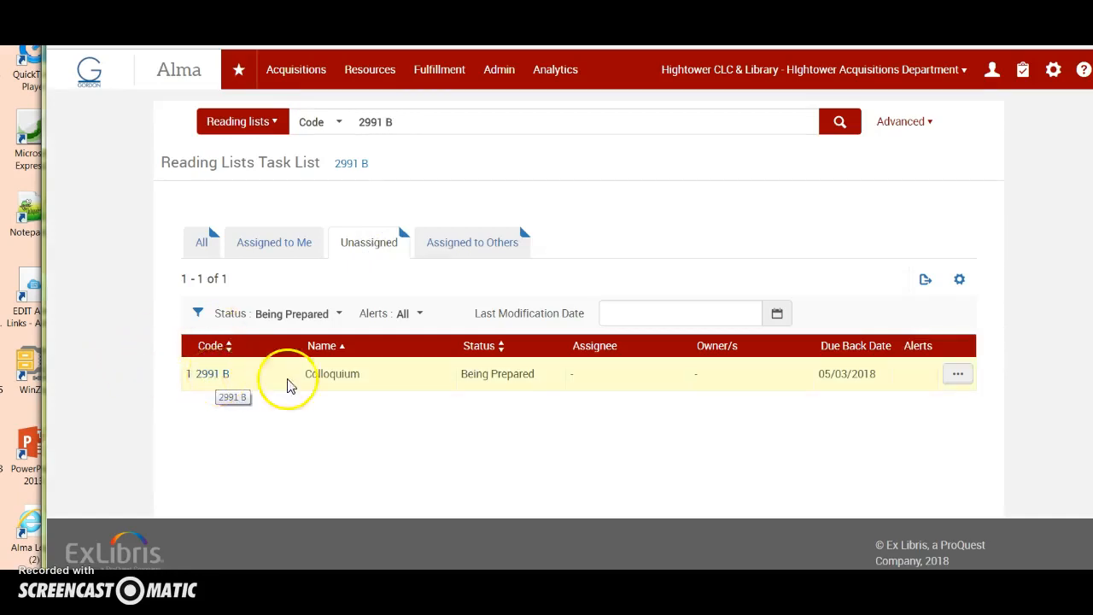
left_click(958, 376)
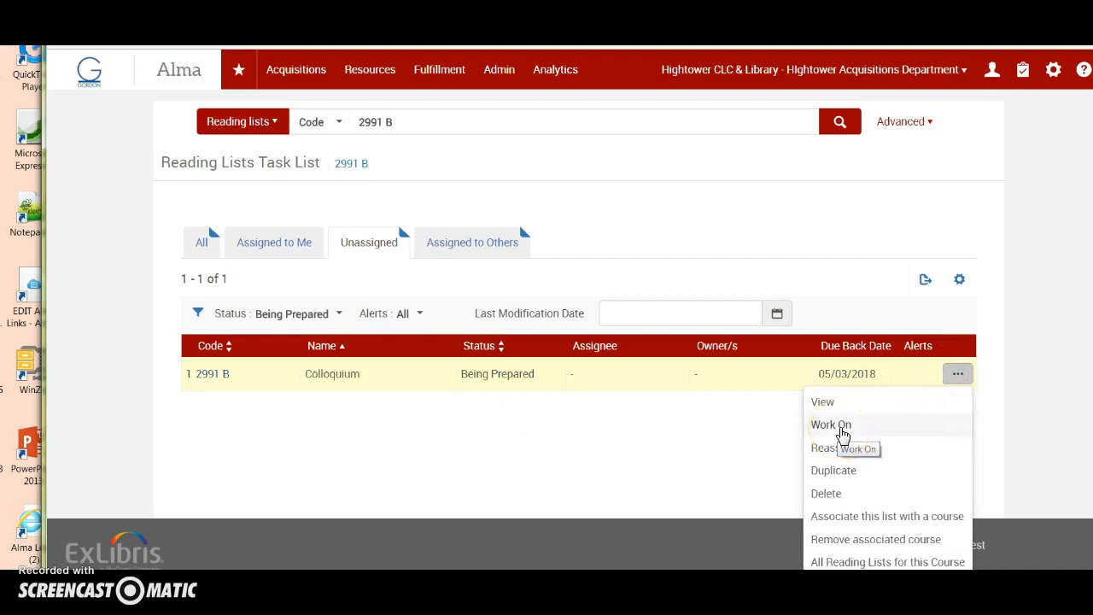
left_click(842, 429)
left_click(829, 442)
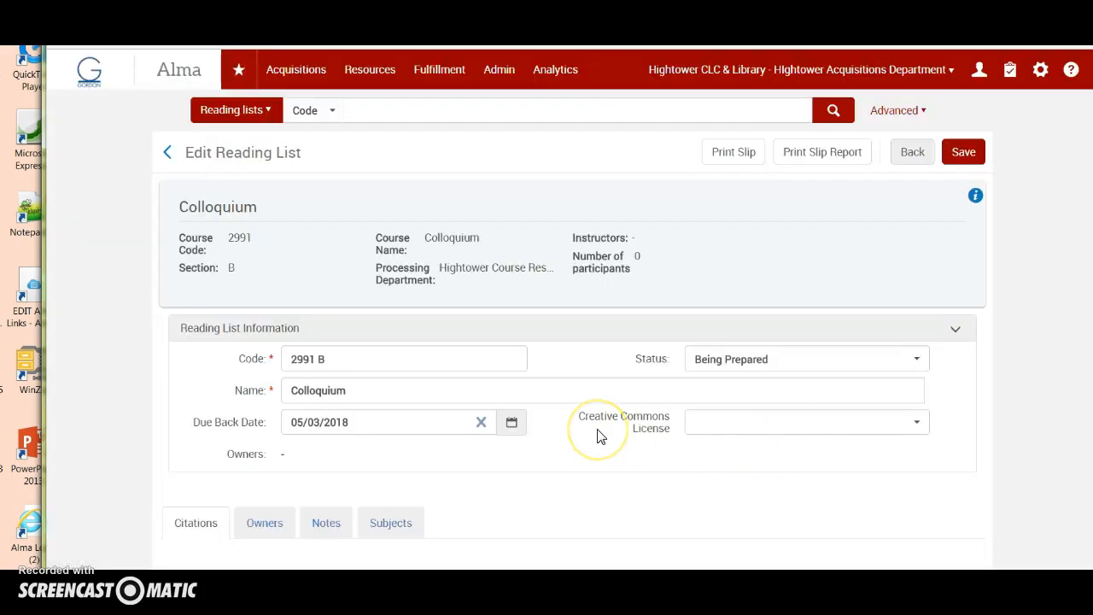
scroll(601, 437, "down", 3)
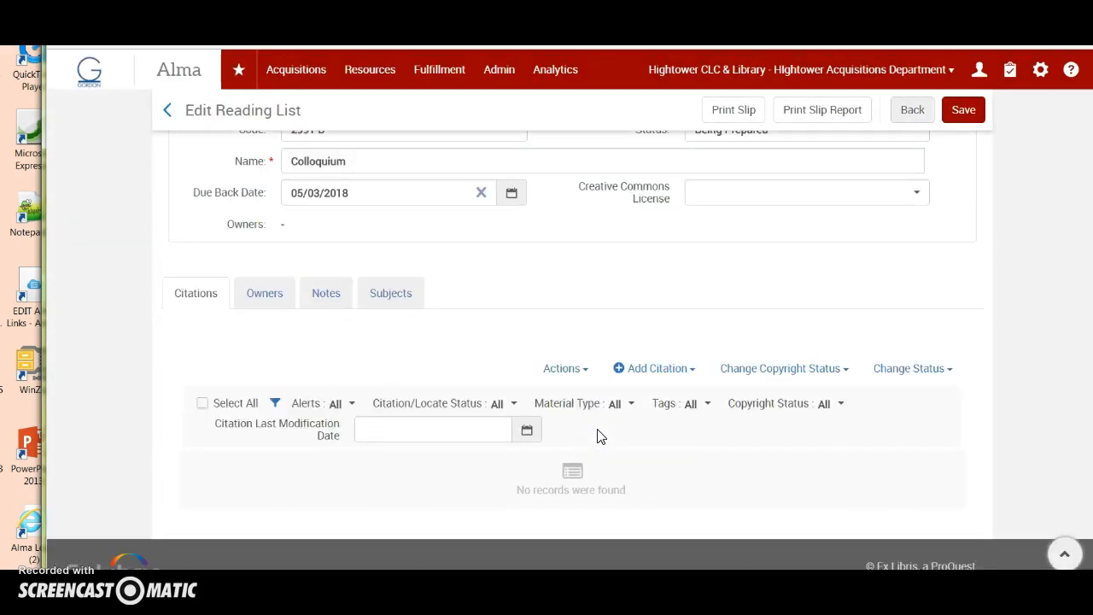
left_click(586, 369)
left_click(670, 370)
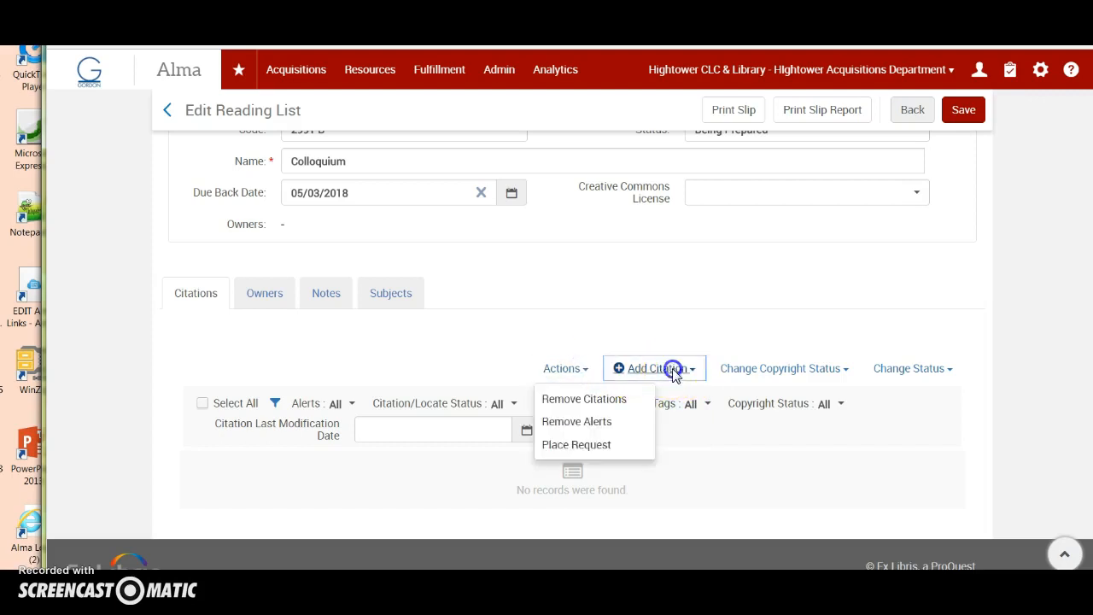
left_click(643, 427)
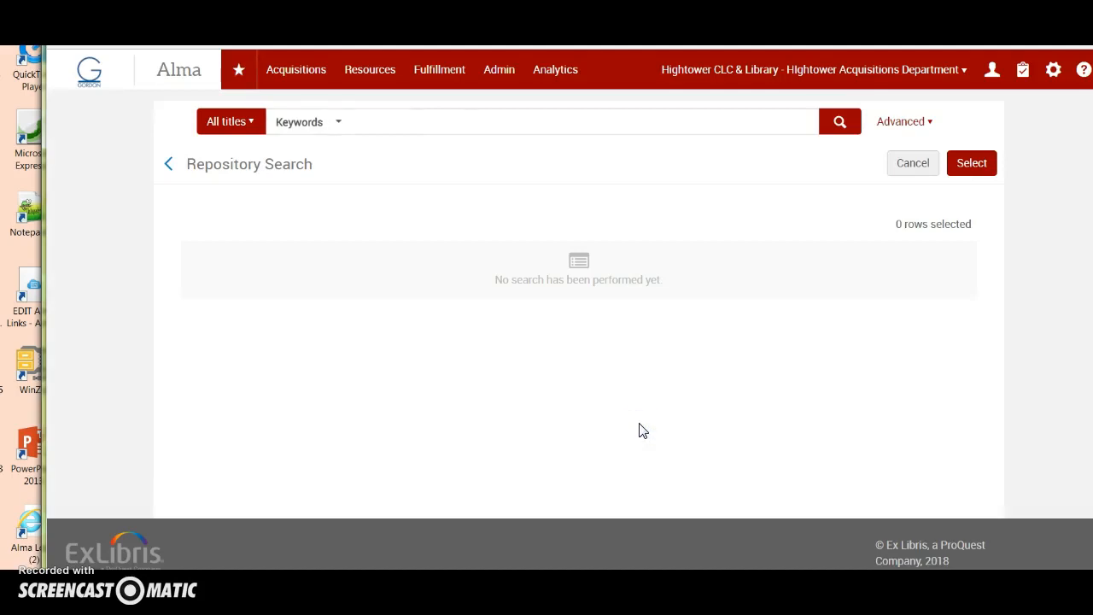
left_click(415, 121)
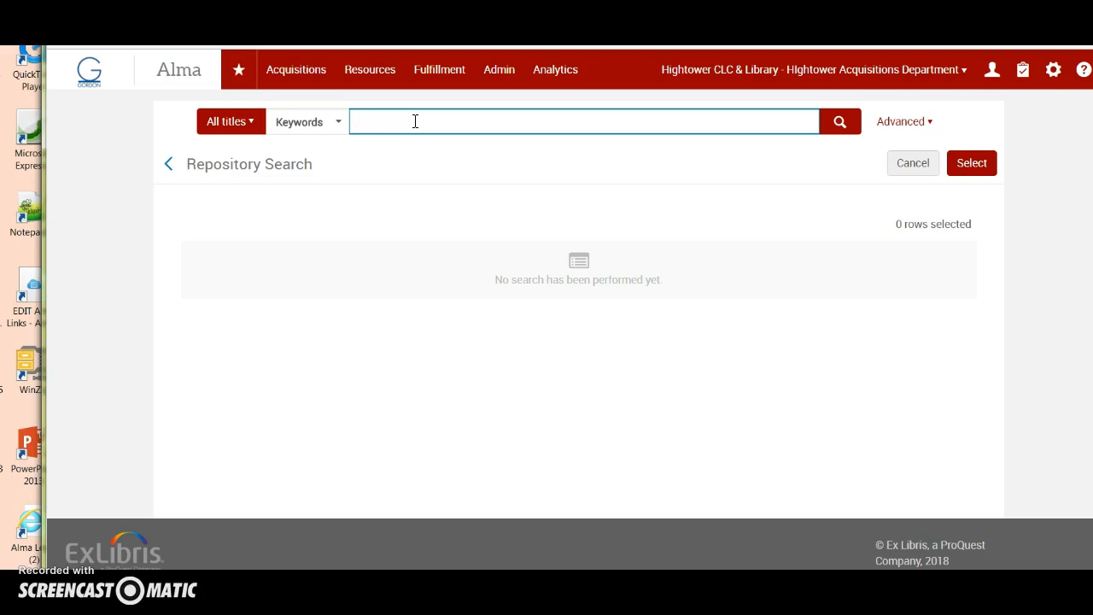
type("30445000195769")
key("Return")
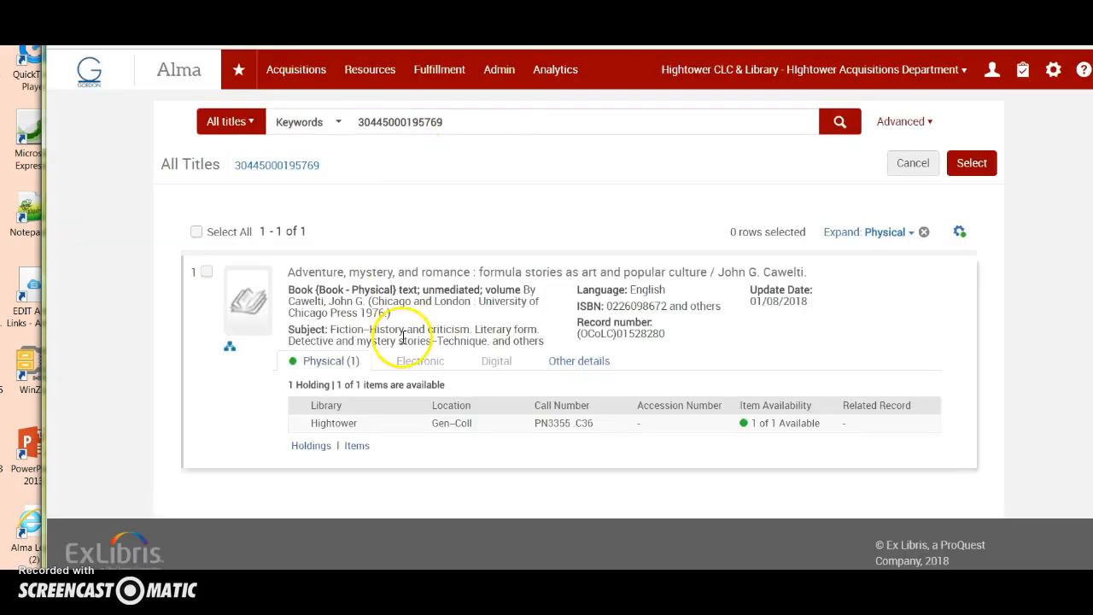
left_click(207, 273)
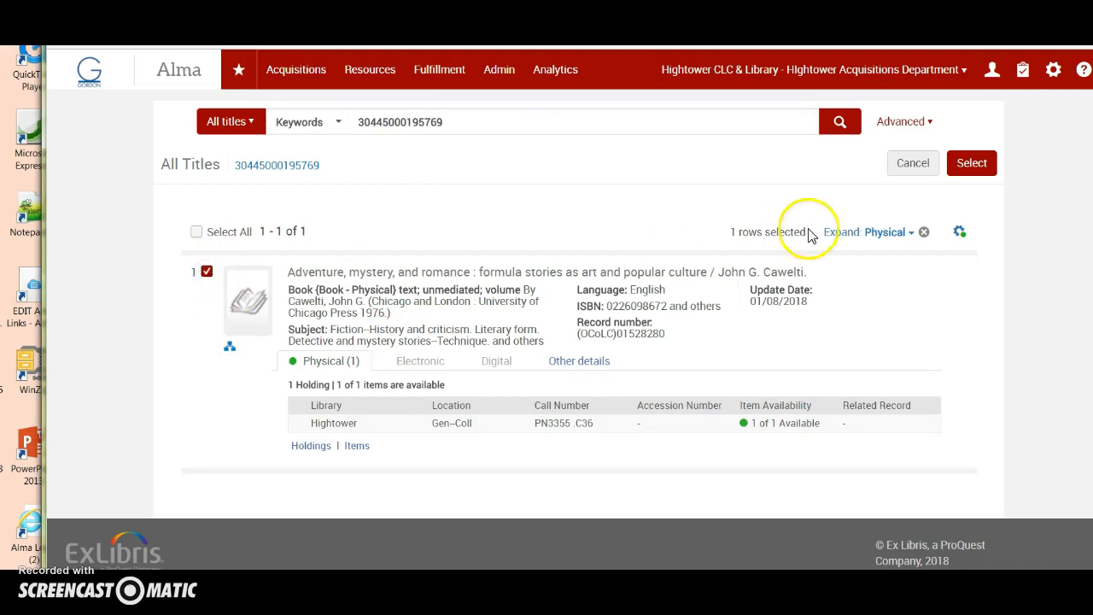
left_click(973, 168)
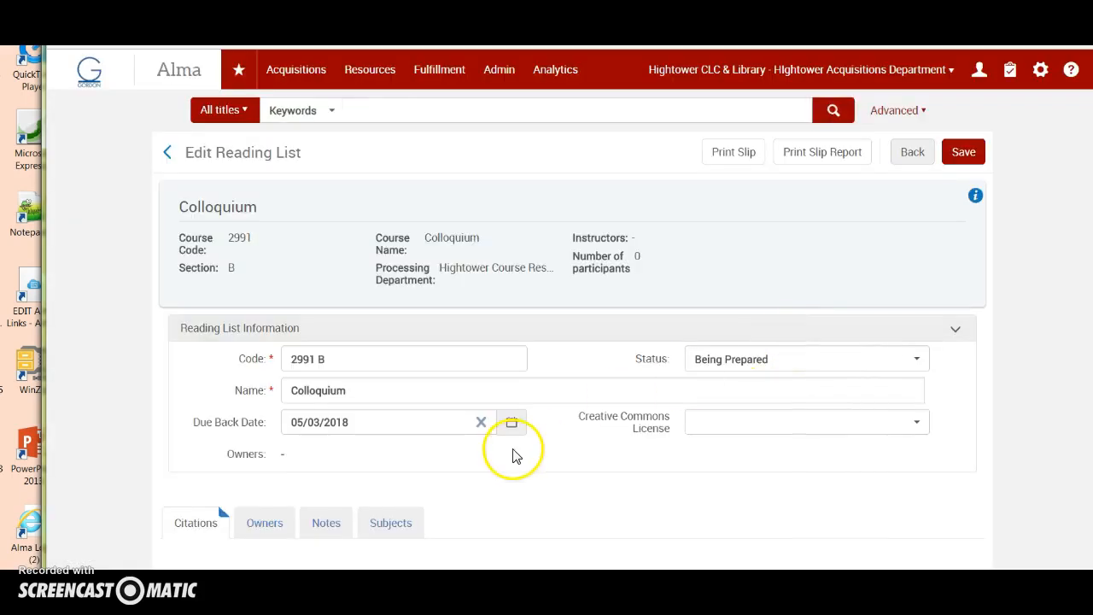
scroll(513, 451, "down", 5)
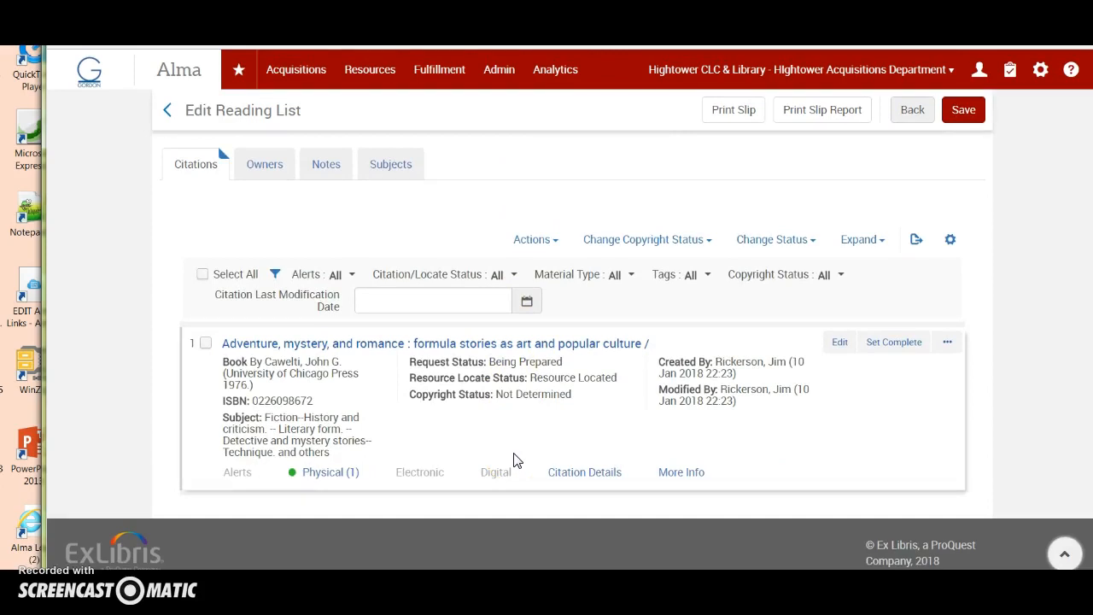
Set the status of reading list 2991 B to Complete and save the list
scroll(640, 432, "up", 5)
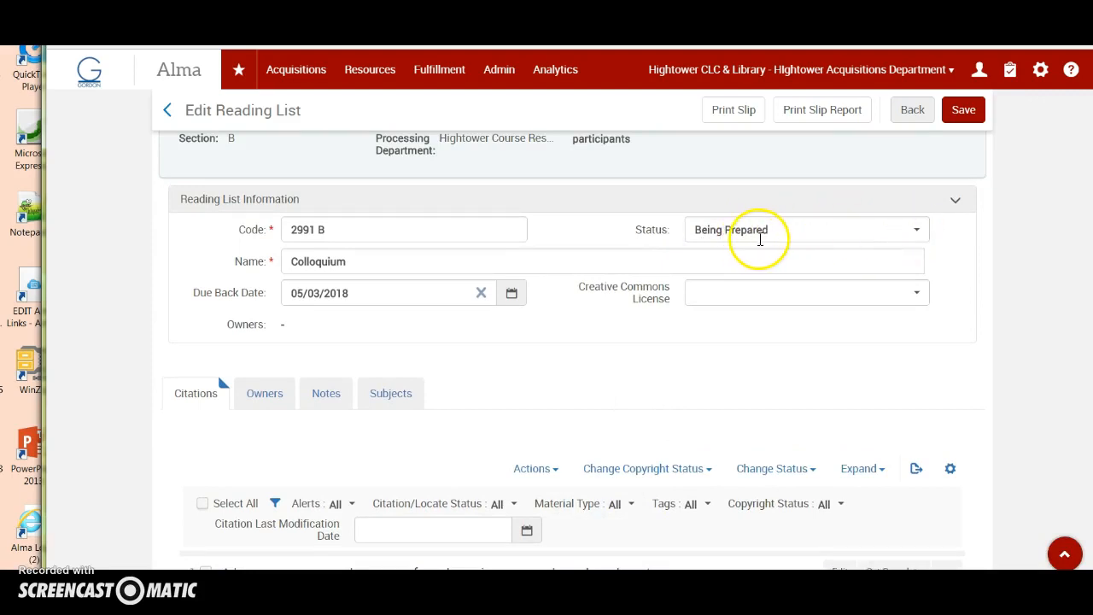
left_click(919, 236)
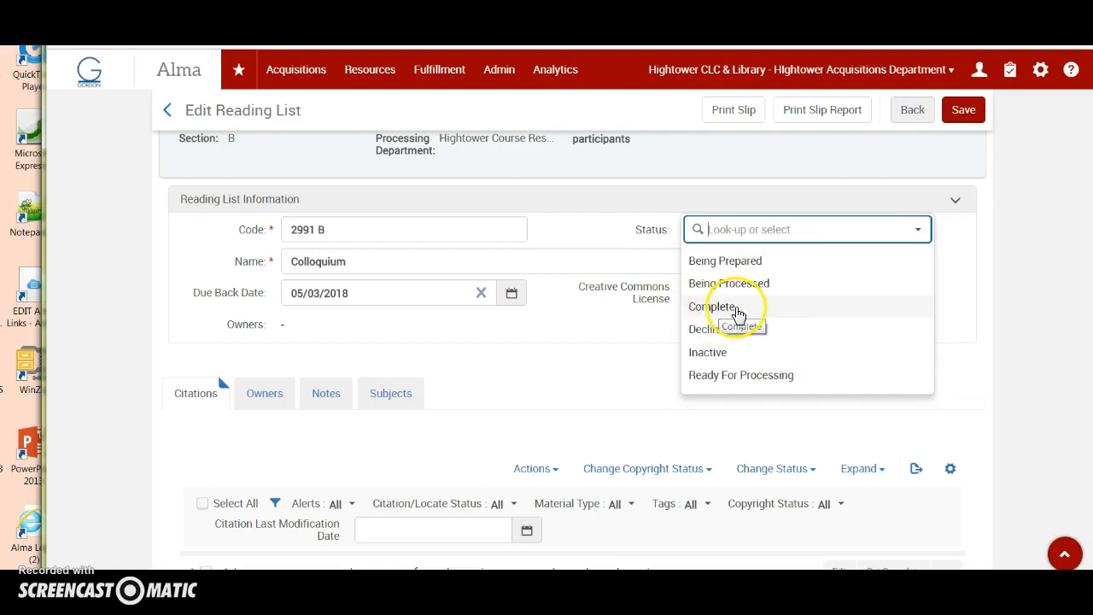
left_click(722, 315)
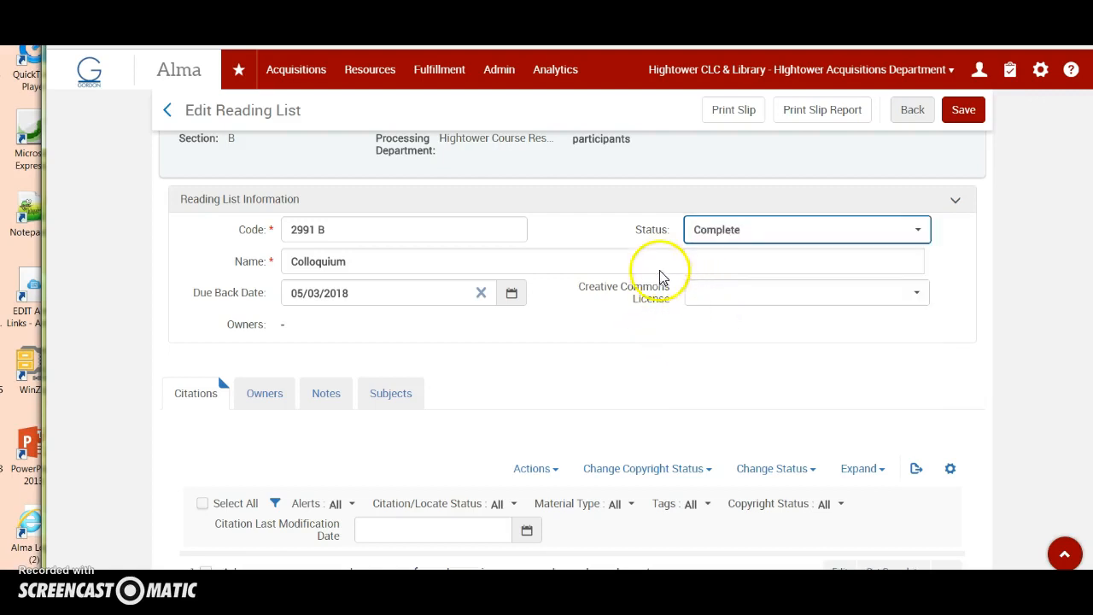
scroll(419, 407, "down", 1)
scroll(422, 408, "down", 2)
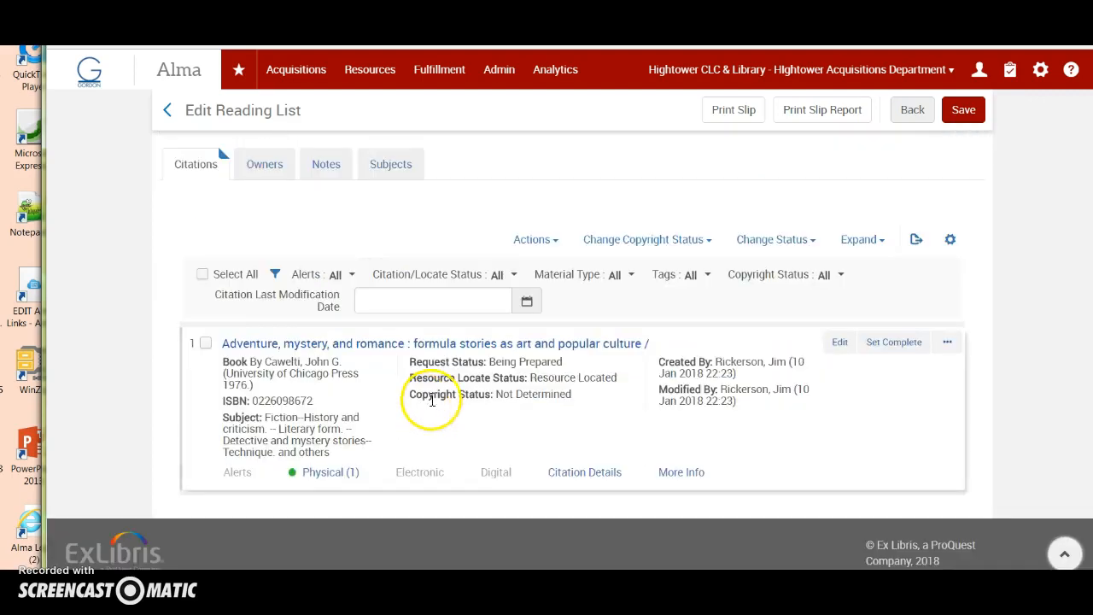
scroll(610, 260, "up", 3)
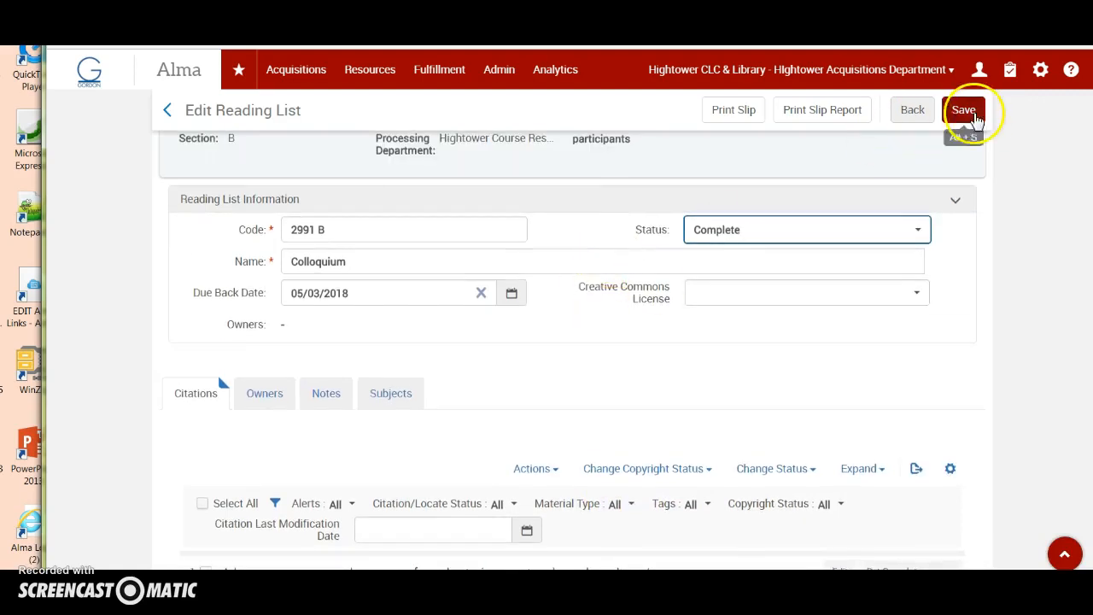
left_click(963, 109)
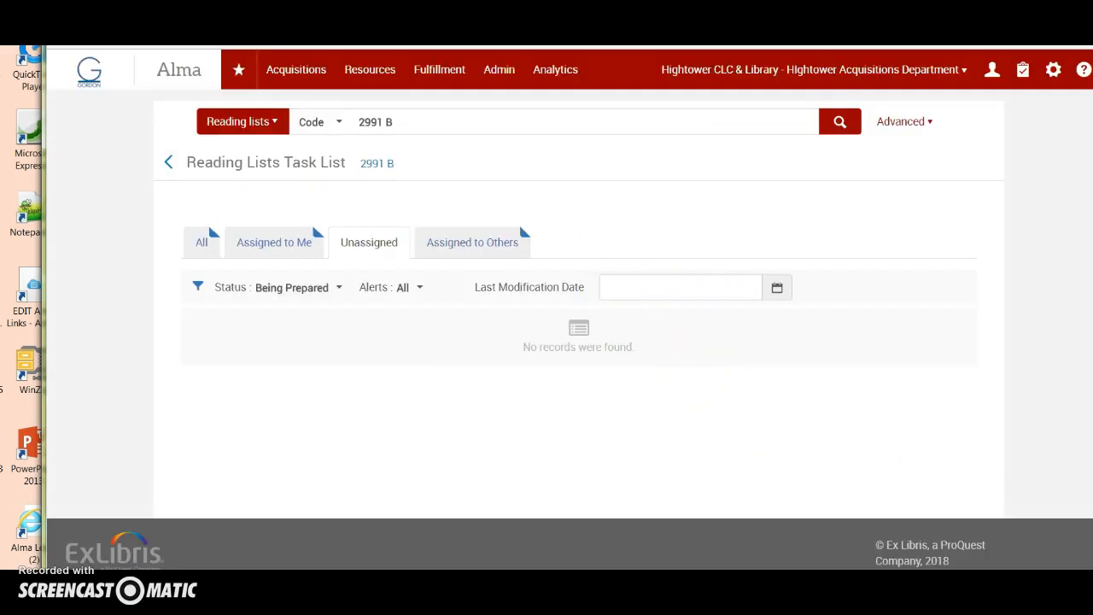
Return to the courses and open Colloquium 2991 section B for editing
left_click(461, 71)
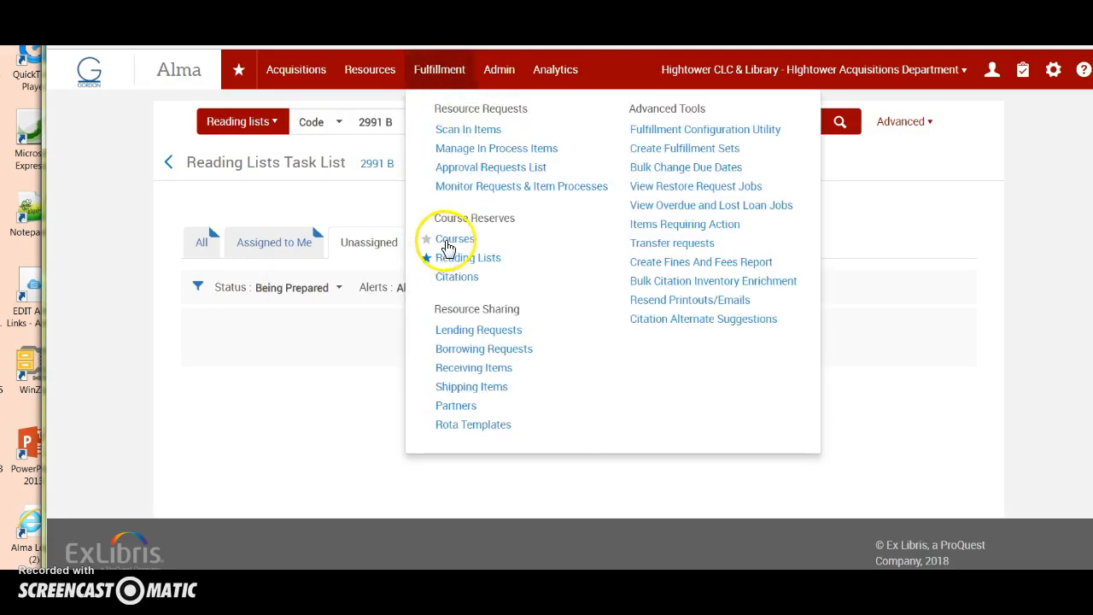
left_click(446, 242)
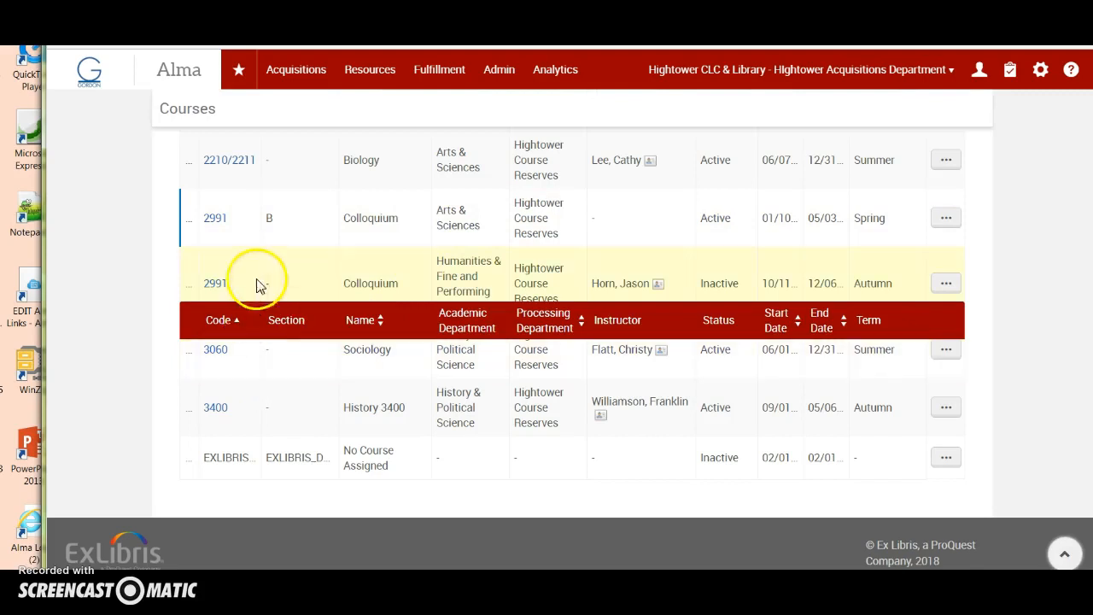
scroll(259, 268, "up", 1)
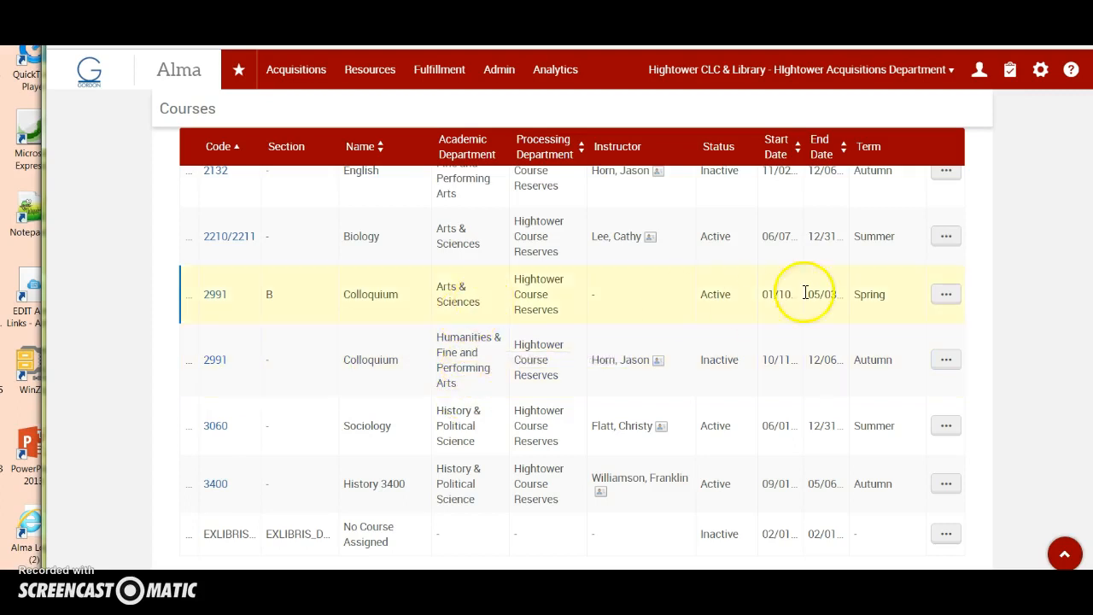
left_click(944, 294)
left_click(855, 323)
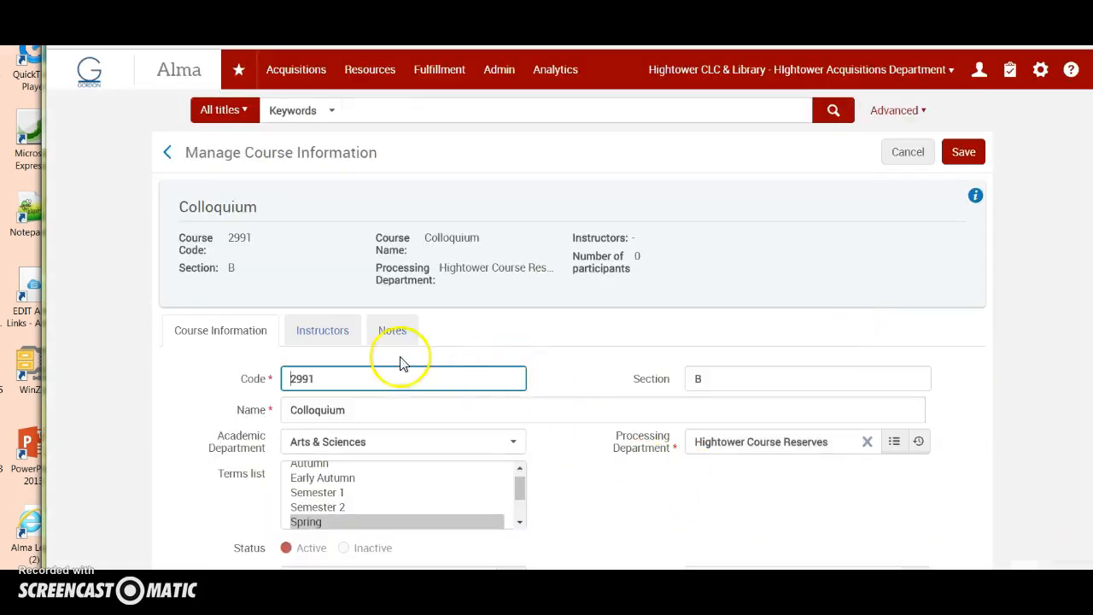
Set the course's academic department to Humanities & Fine and Performing Arts
scroll(587, 489, "down", 3)
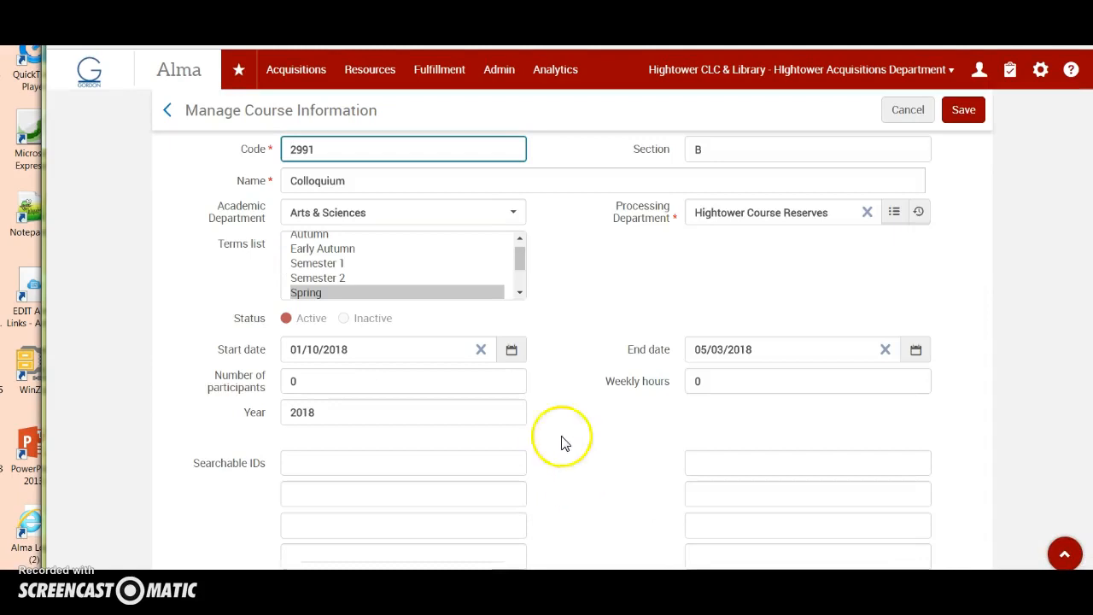
left_click(511, 213)
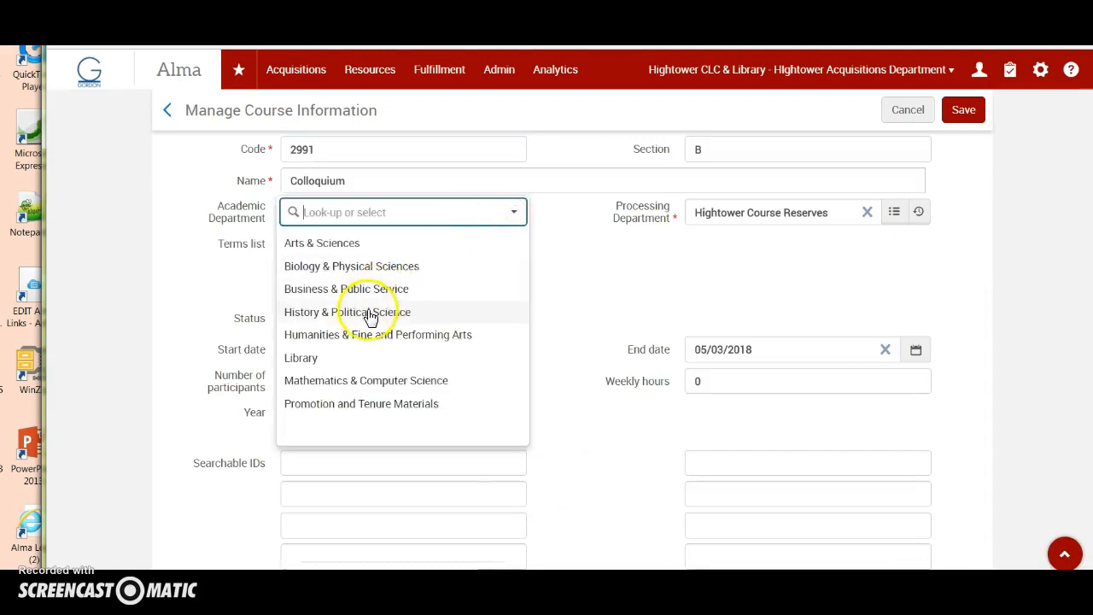
left_click(347, 335)
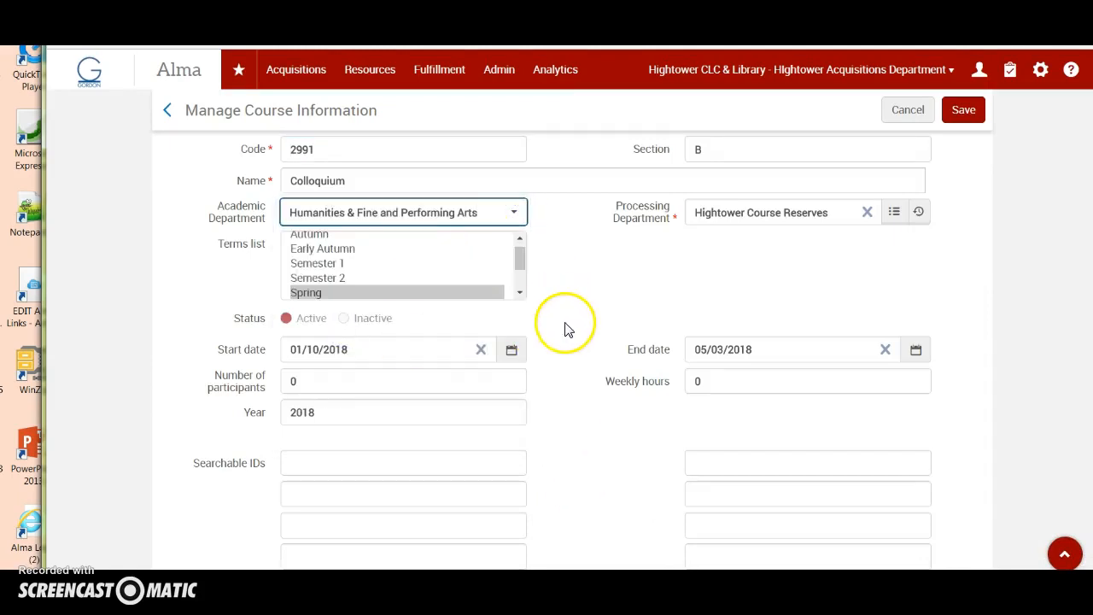
scroll(564, 327, "down", 1)
Add the faculty member with the given surname as the Colloquium course's instructor and save the course
scroll(564, 327, "up", 4)
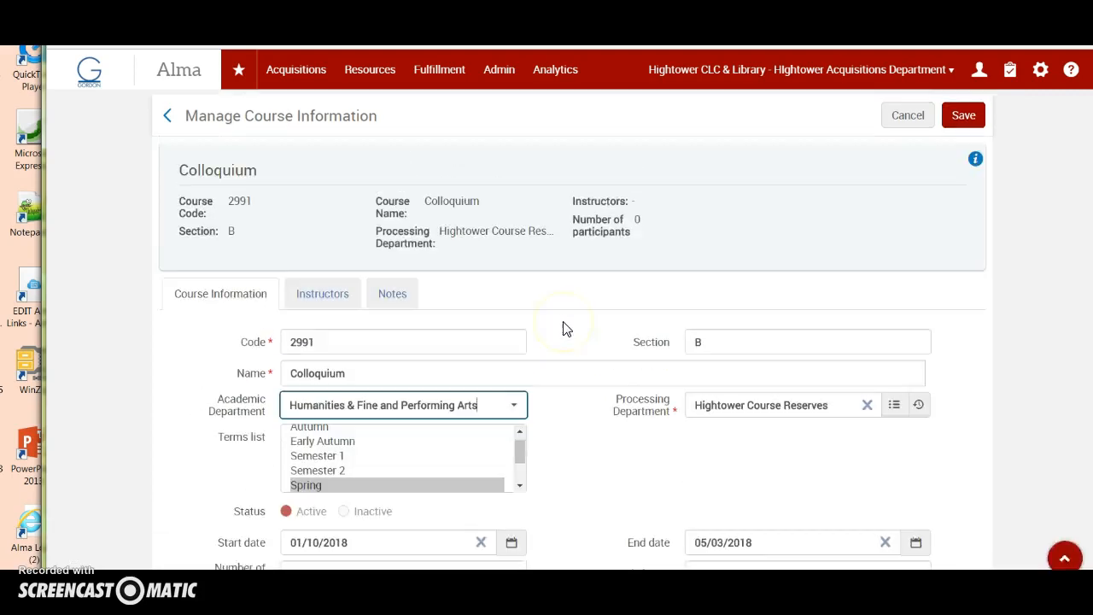
left_click(315, 304)
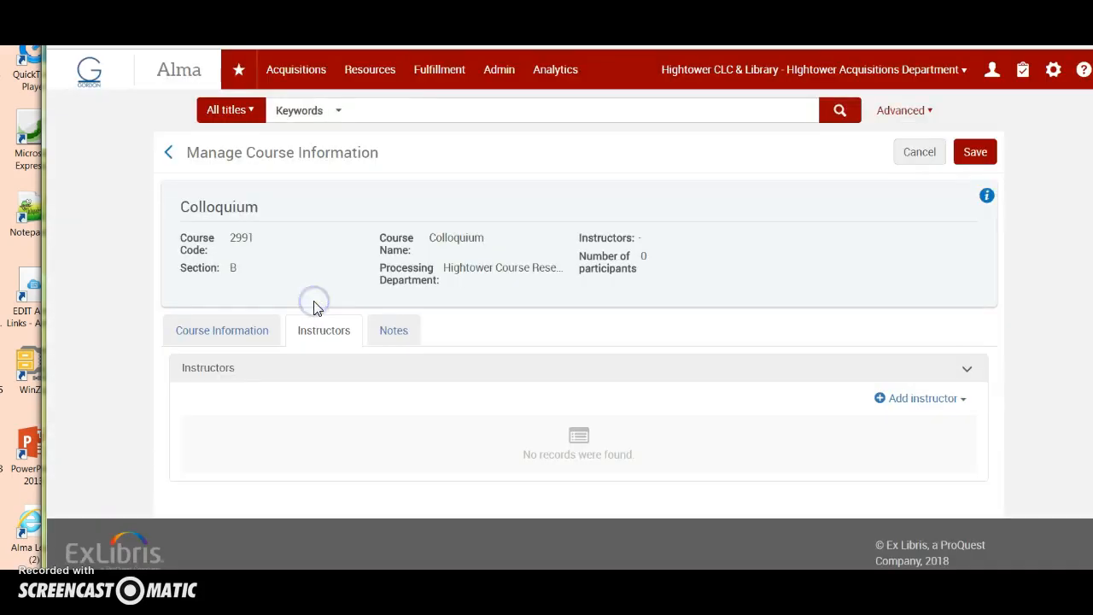
left_click(906, 398)
left_click(842, 463)
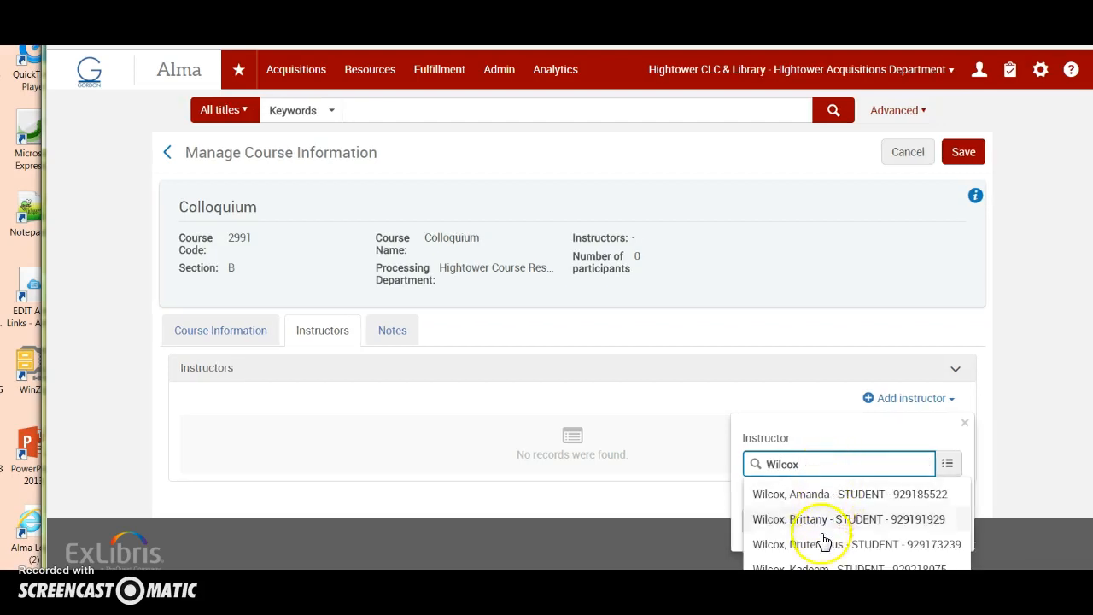
scroll(827, 544, "down", 1)
scroll(827, 544, "down", 1)
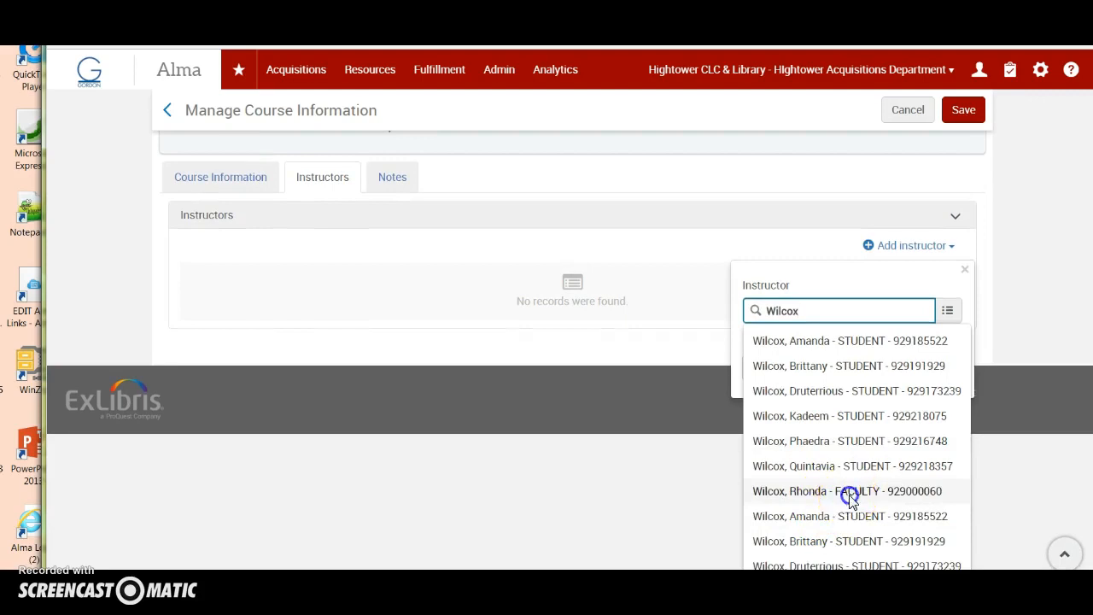
left_click(850, 494)
left_click(795, 520)
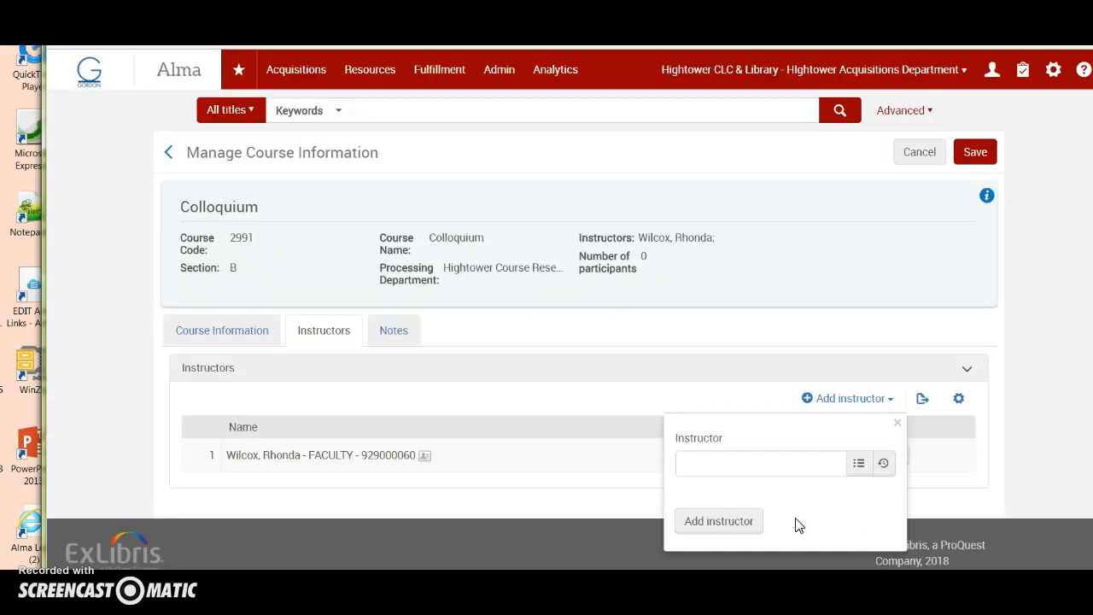
left_click(897, 424)
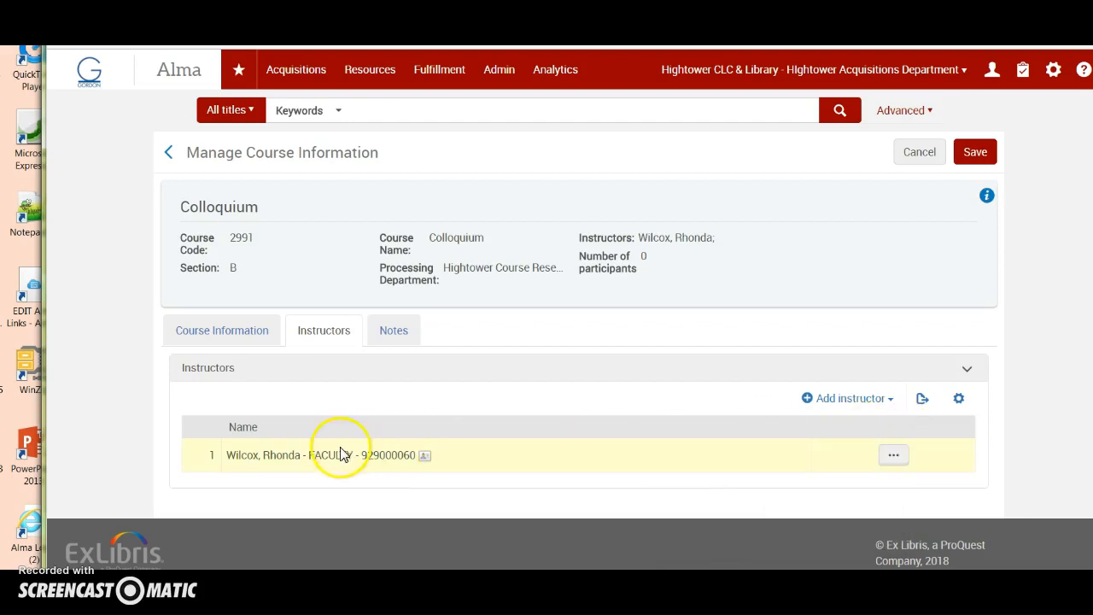
left_click(974, 155)
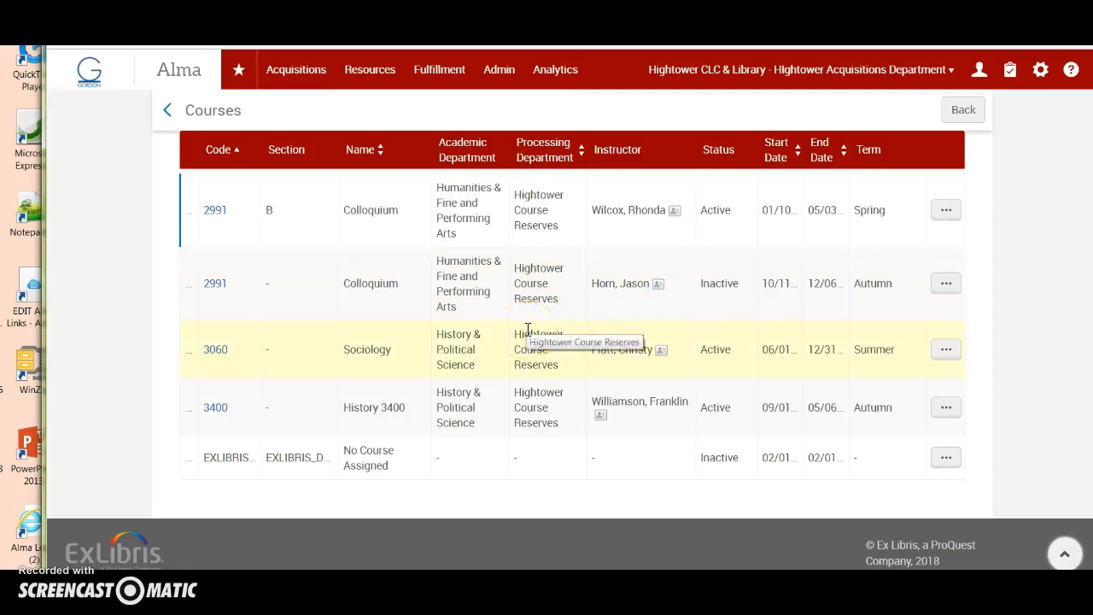
Open reading list 2991 B of Colloquium section B for viewing and look over its information and citations
scroll(528, 329, "up", 1)
left_click(506, 273)
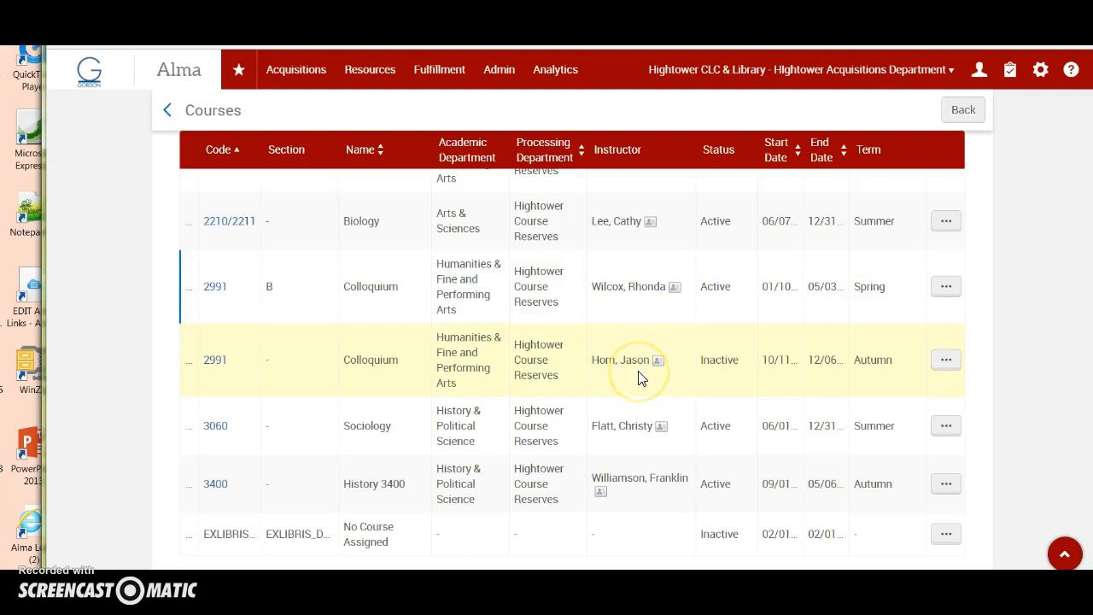
left_click(947, 290)
left_click(877, 339)
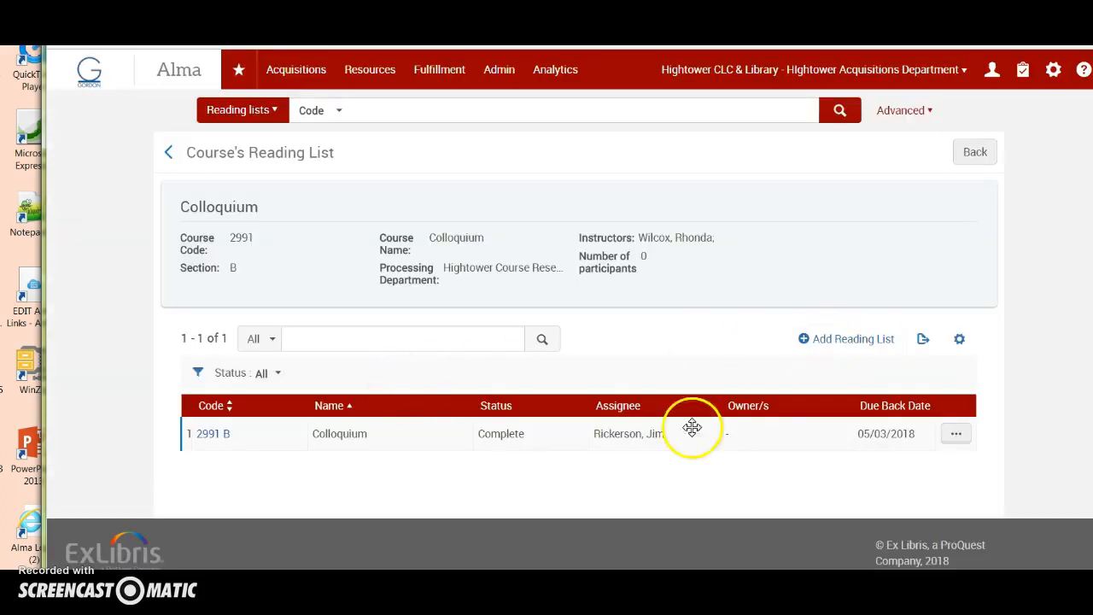
left_click(956, 433)
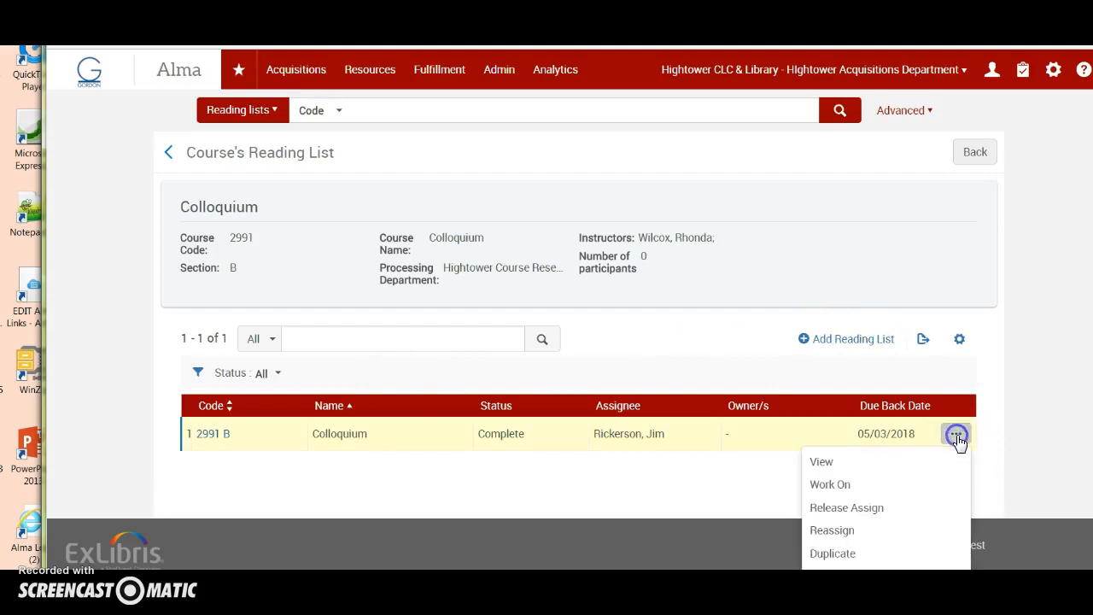
left_click(820, 466)
scroll(466, 483, "down", 1)
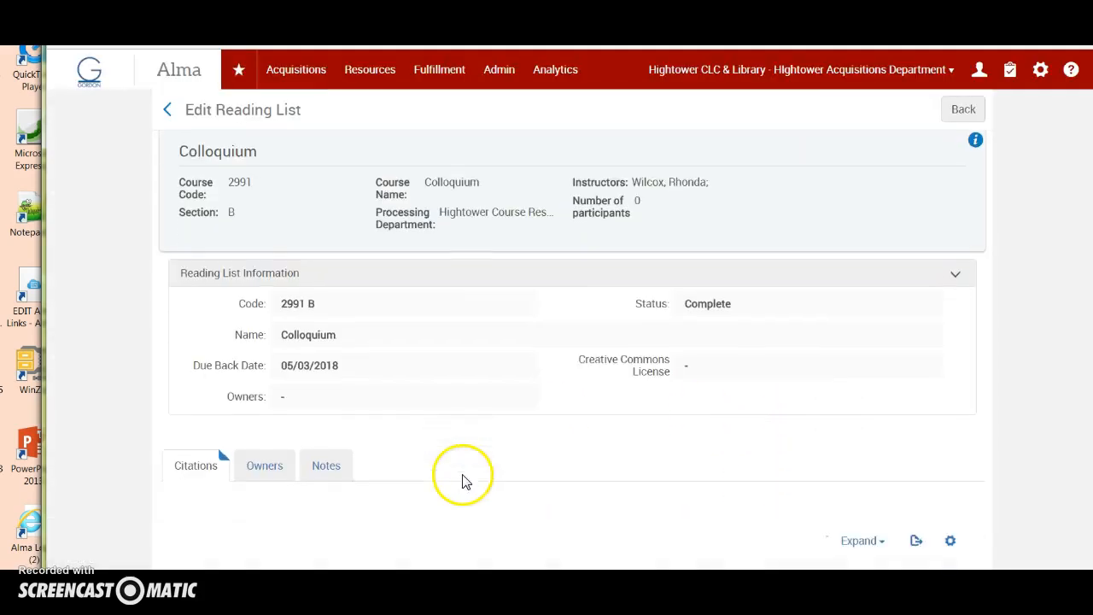
scroll(465, 482, "down", 4)
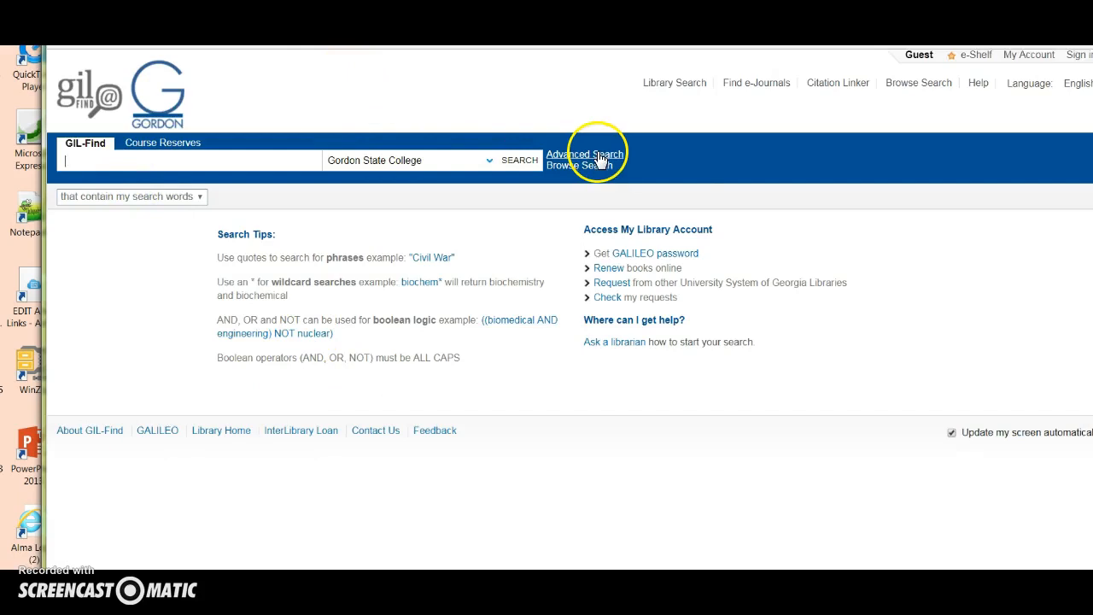
Switch to the GIL-Find catalogue and open the advanced search for Course Reserves
left_click(598, 156)
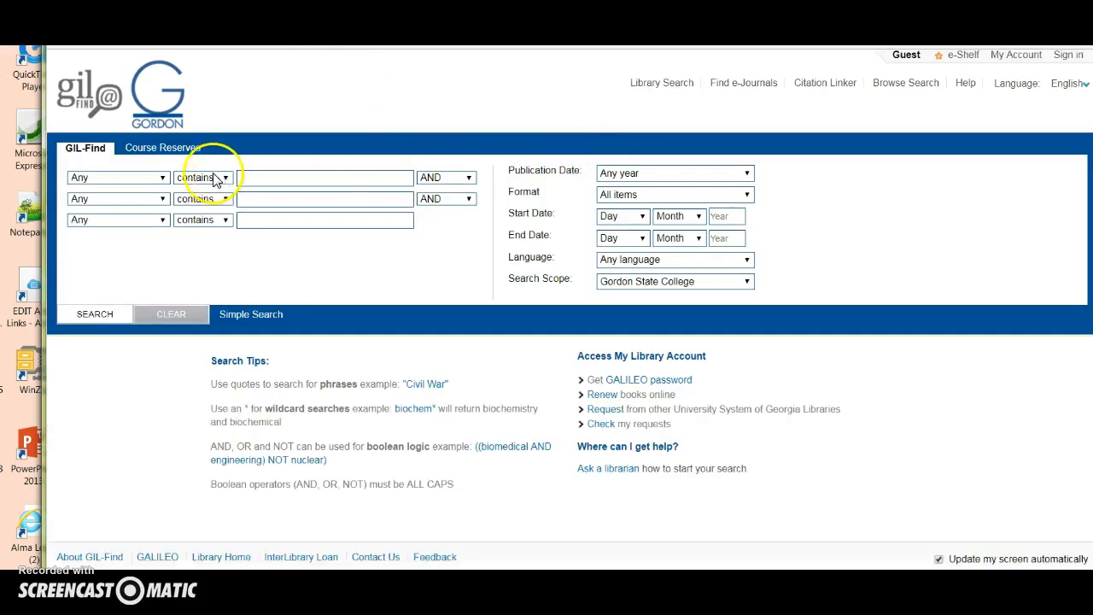
left_click(162, 178)
left_click(160, 160)
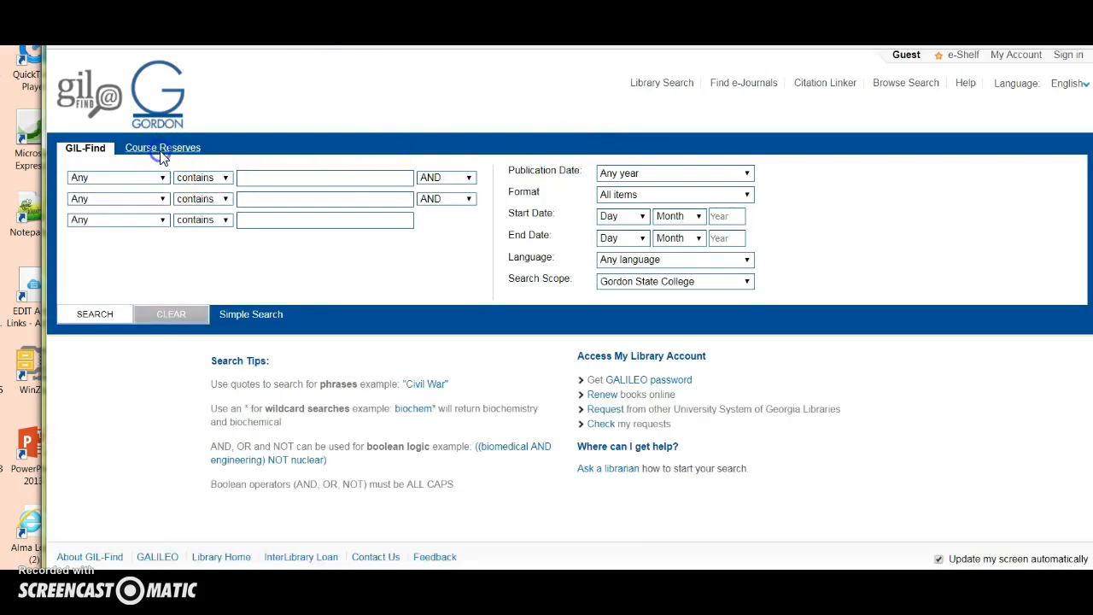
left_click(139, 158)
Search the course reserves by Course instructor for the surname of the newly assigned instructor
left_click(162, 179)
left_click(162, 178)
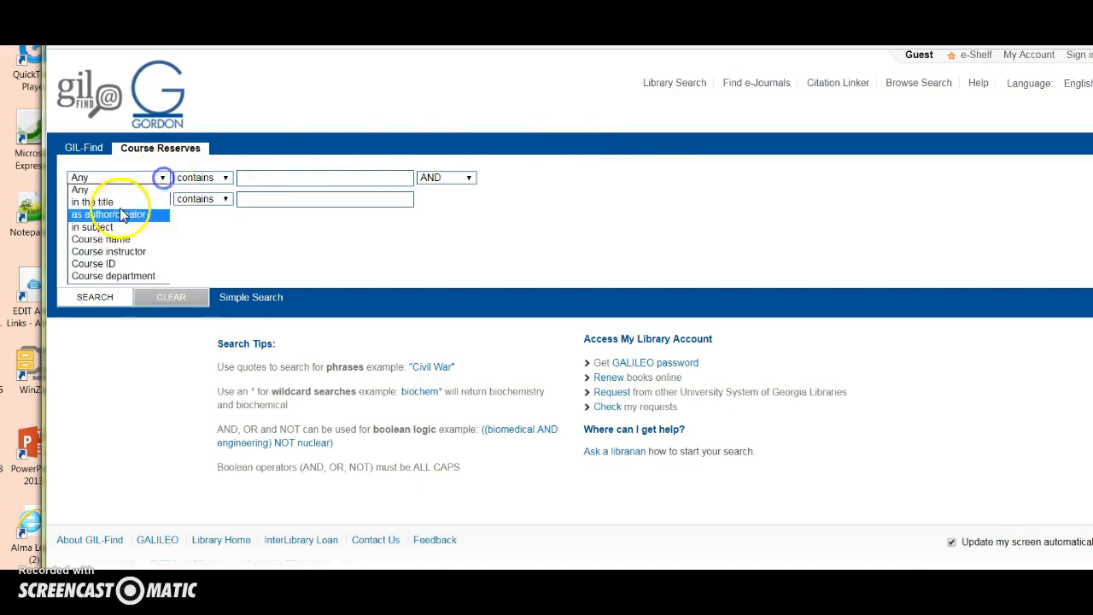
left_click(109, 251)
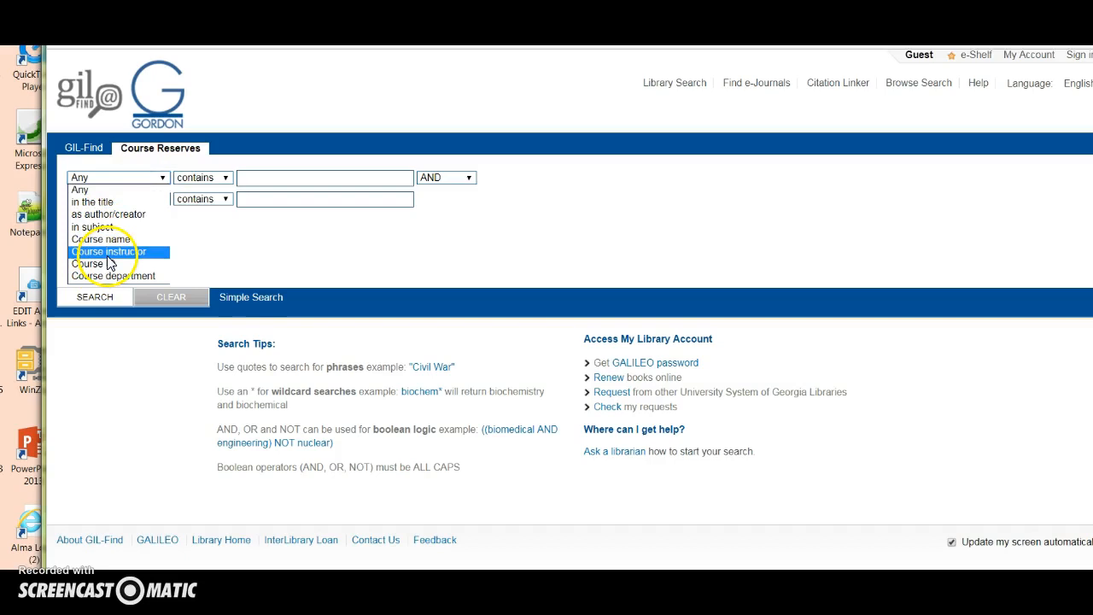
left_click(274, 175)
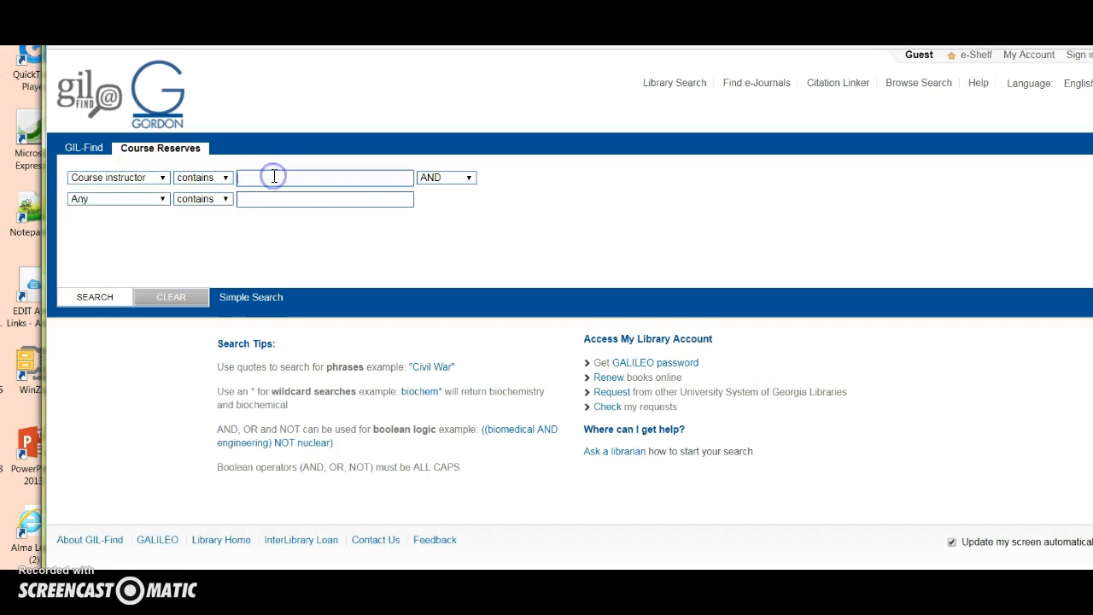
type("Wilcox")
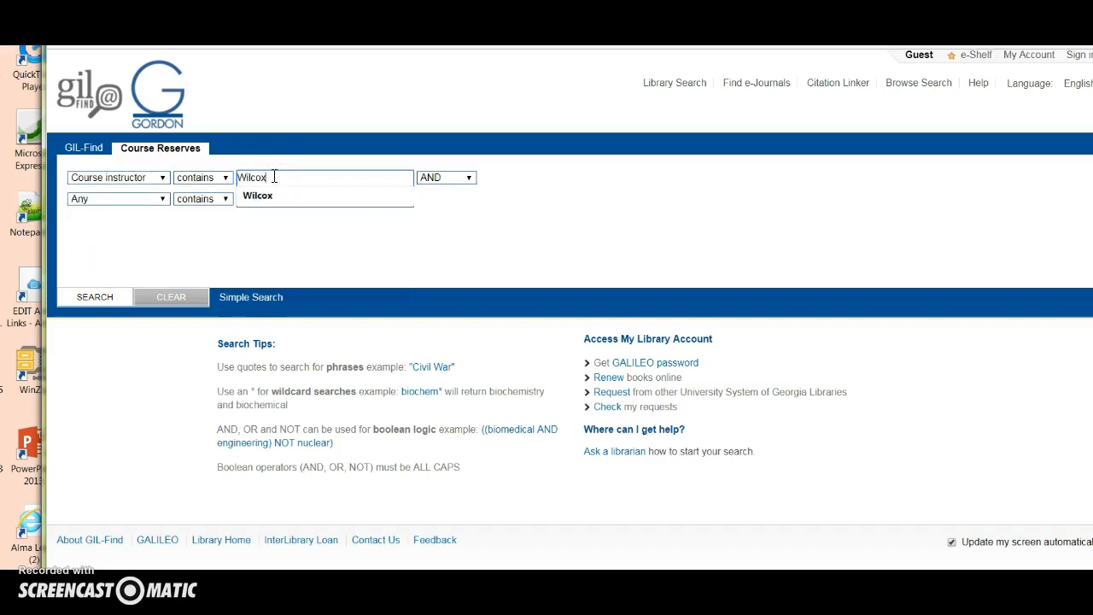
left_click(271, 195)
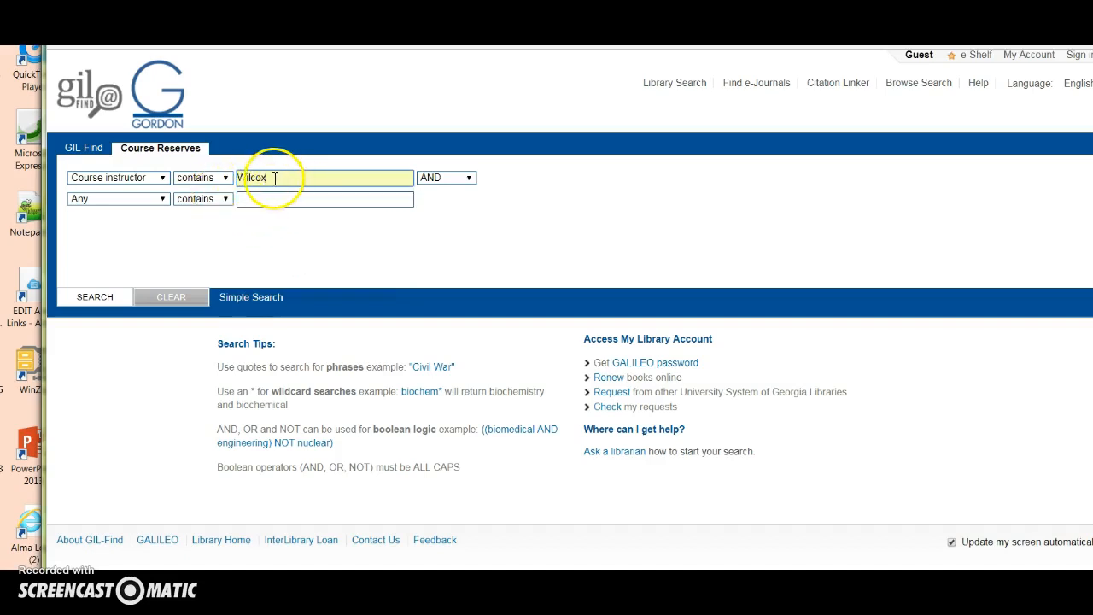
left_click(120, 304)
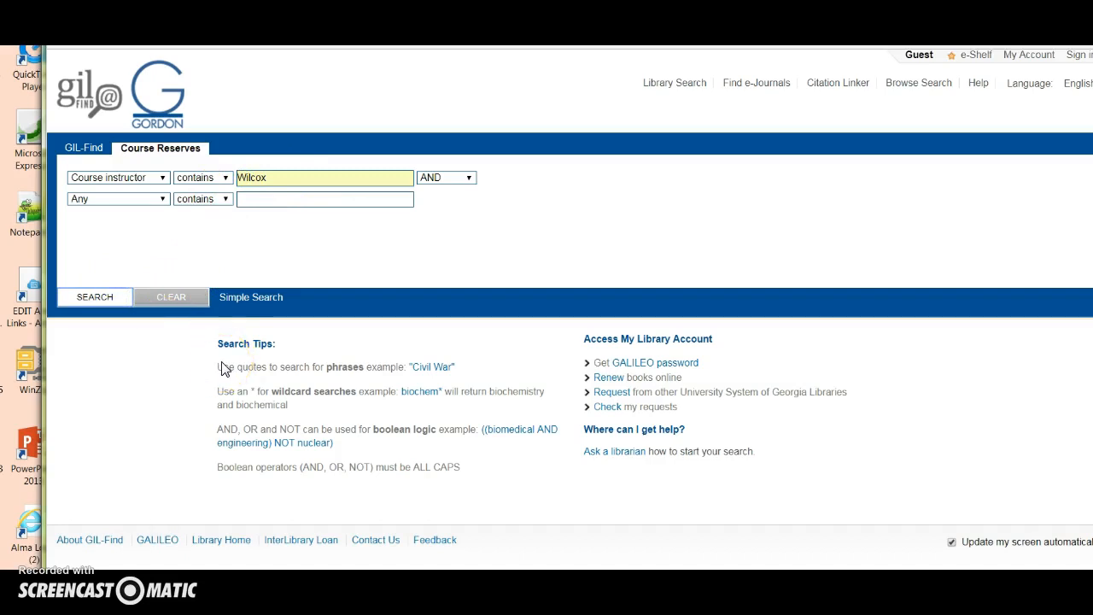
Replace the surname with that of another course instructor and search the course reserves again
left_click_drag(269, 178, 179, 180)
type("Sc")
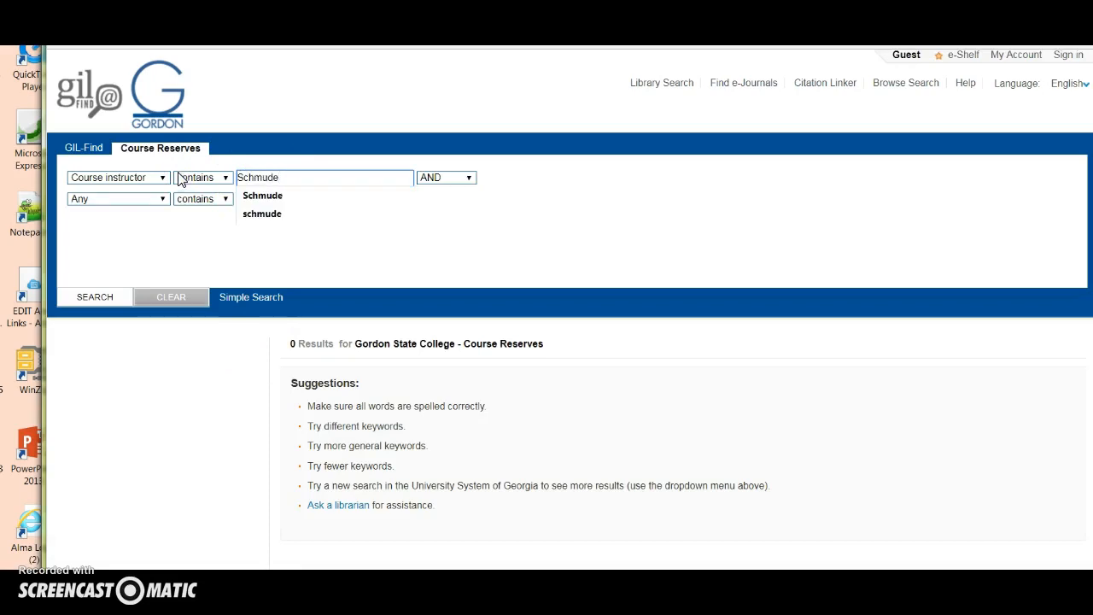
type("hmude")
left_click(258, 196)
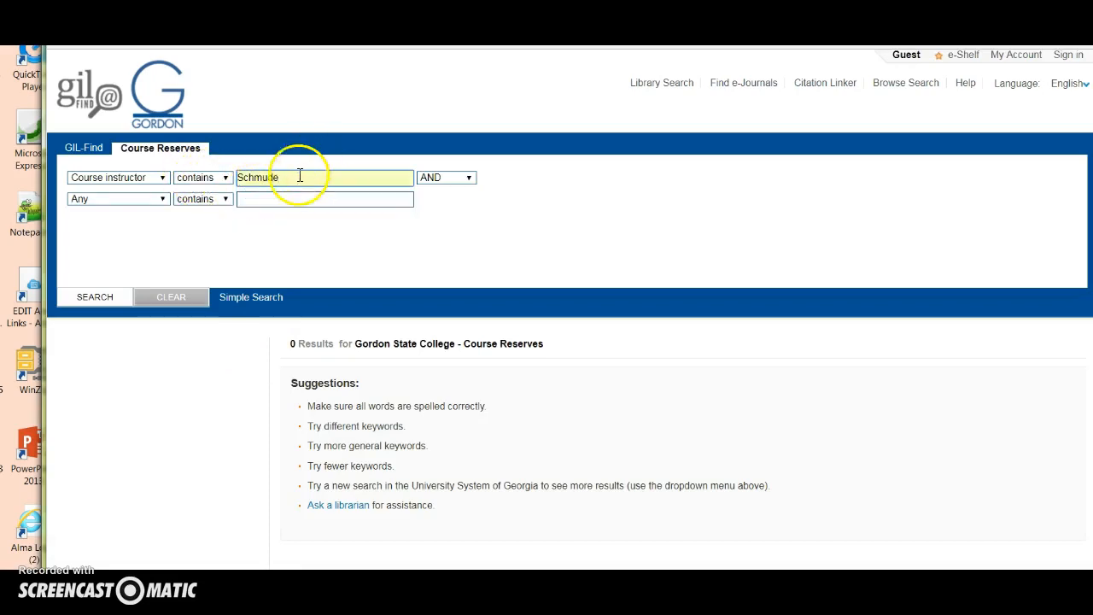
left_click(95, 300)
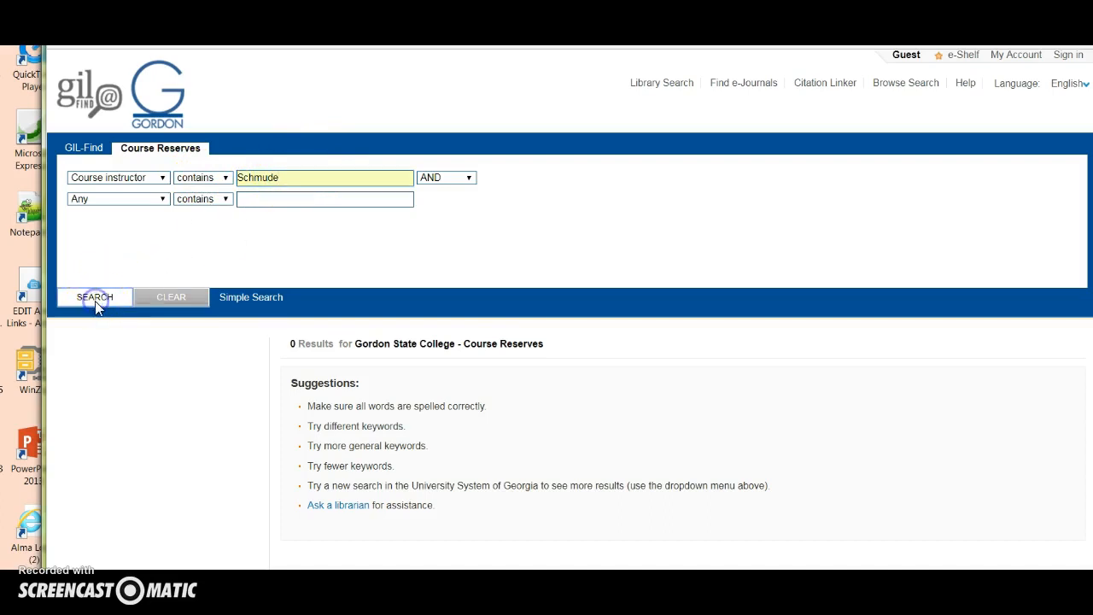
left_click(142, 326)
Look through the listed course reserve books and their availability for this instructor
scroll(273, 367, "down", 3)
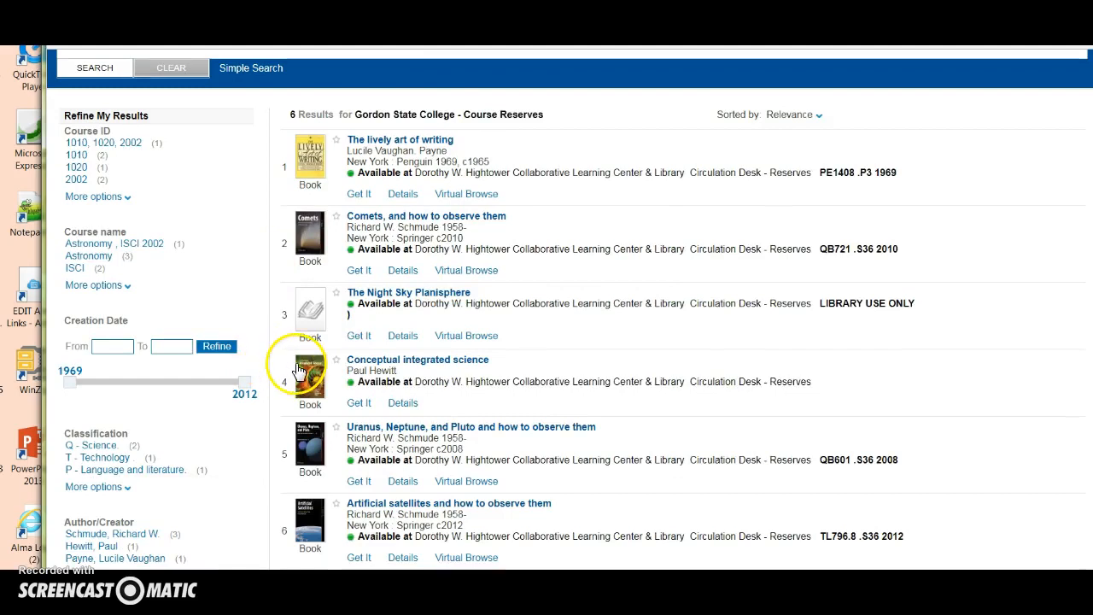
scroll(297, 370, "down", 3)
scroll(297, 370, "up", 1)
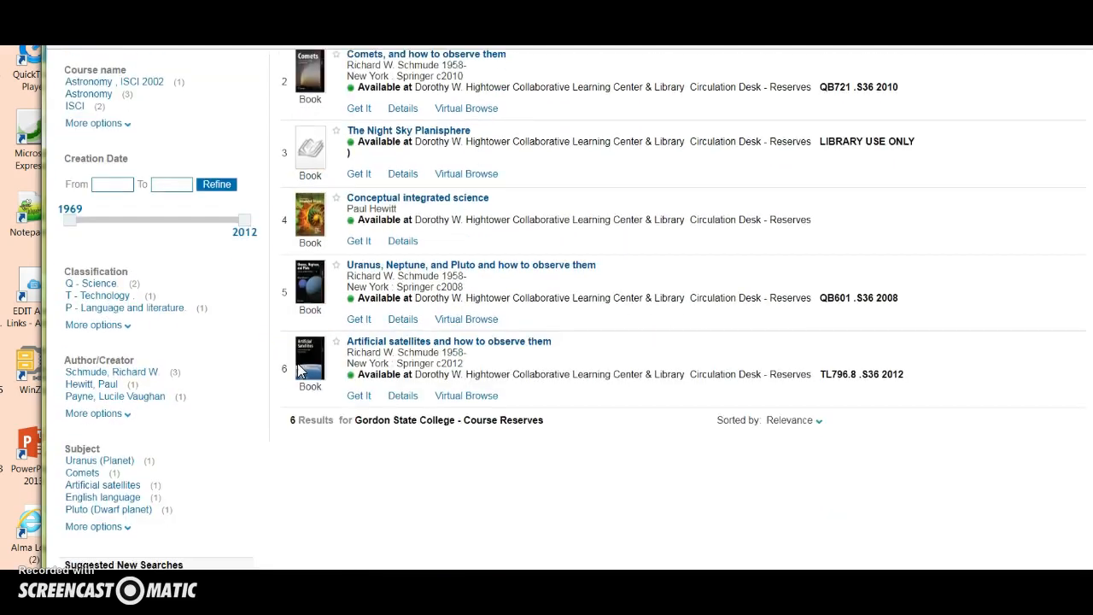
scroll(299, 369, "up", 1)
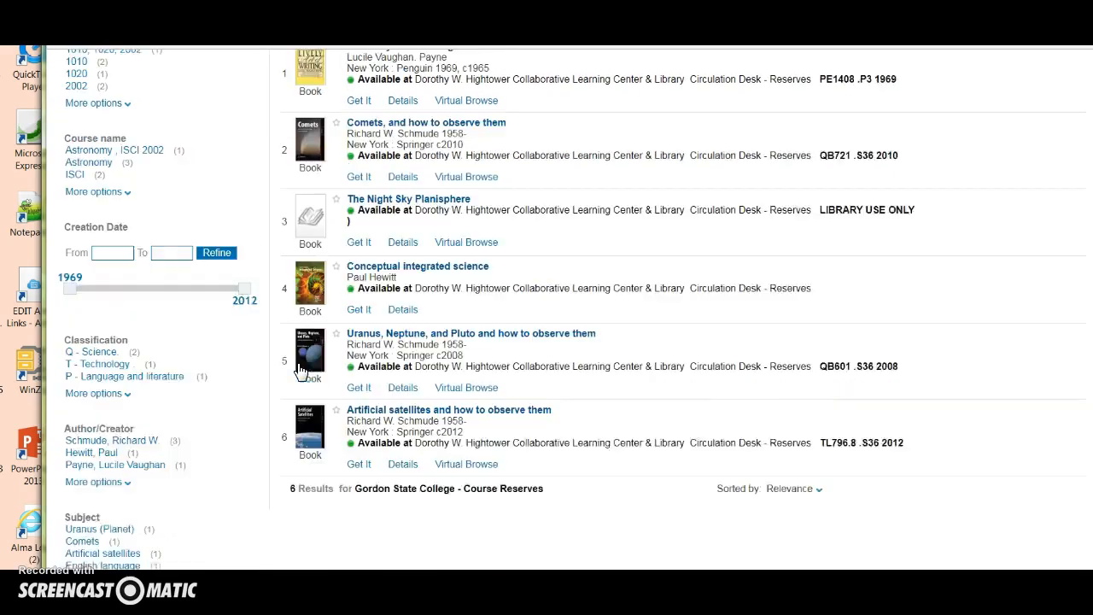
left_click(324, 374)
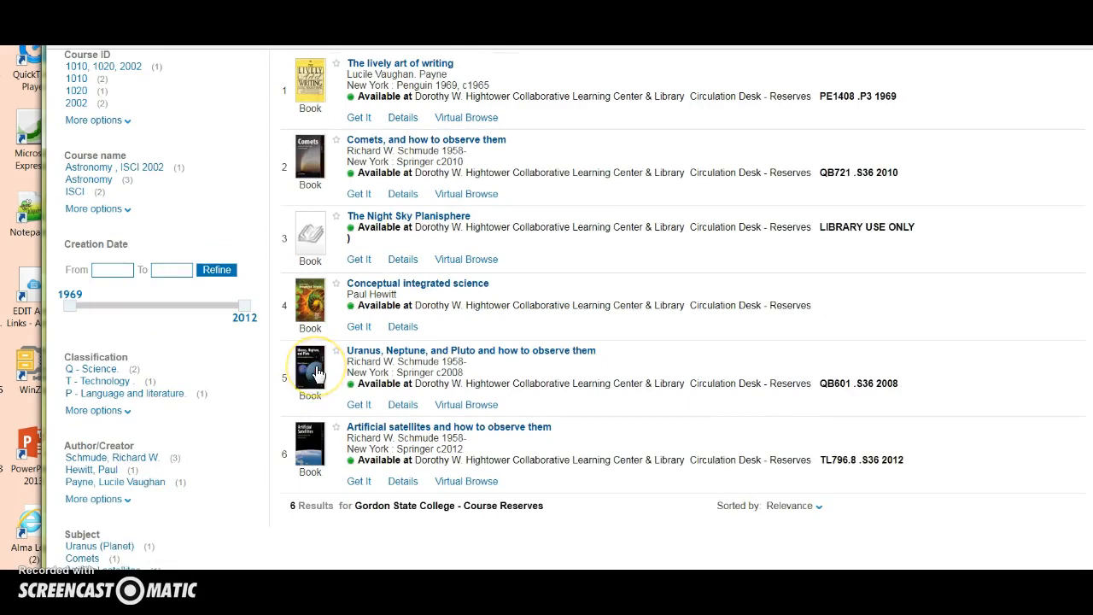
scroll(316, 373, "up", 3)
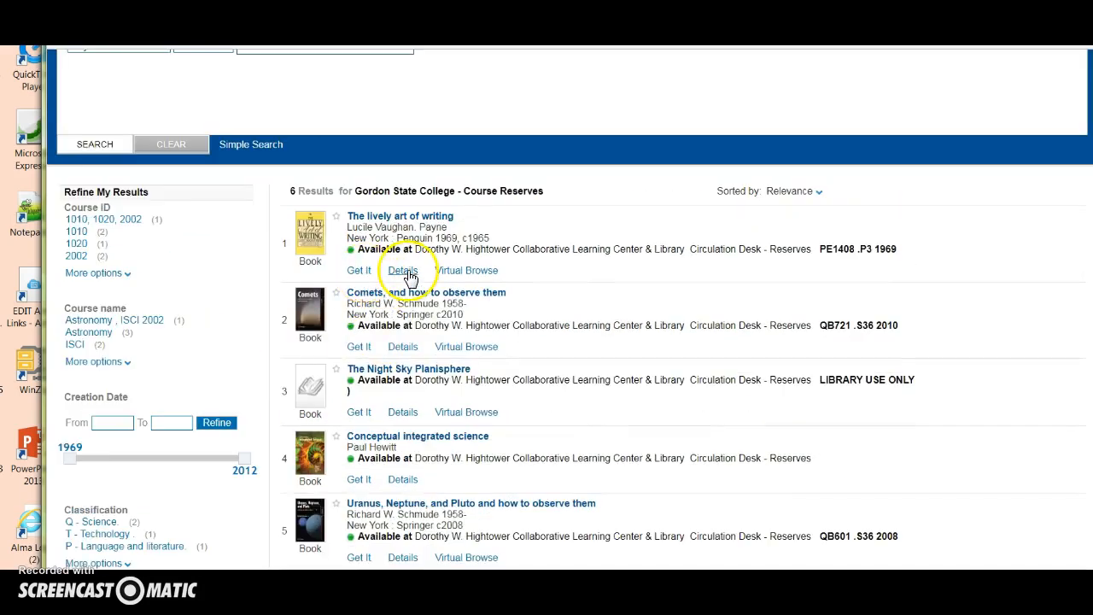
scroll(410, 278, "down", 4)
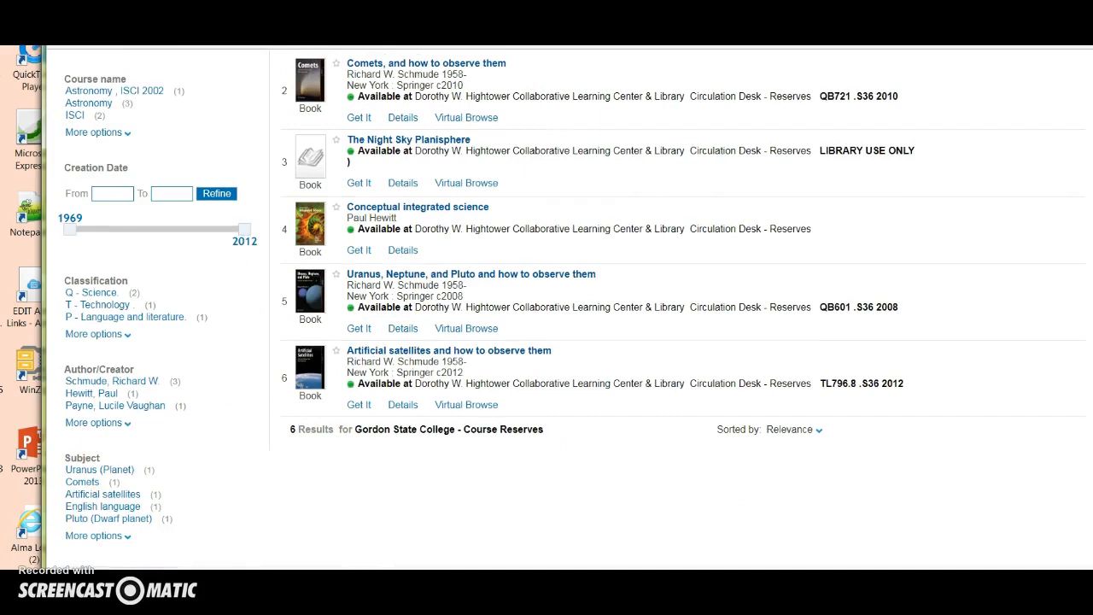
scroll(359, 218, "up", 3)
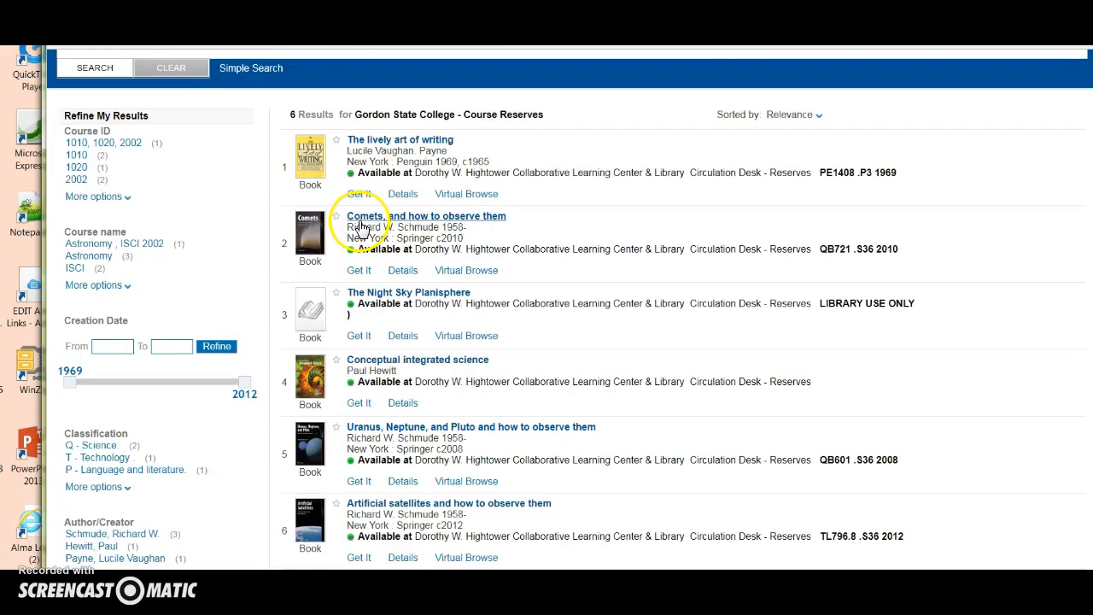
Open the details of "Comets, and how to observe them" and read its course information
left_click(400, 271)
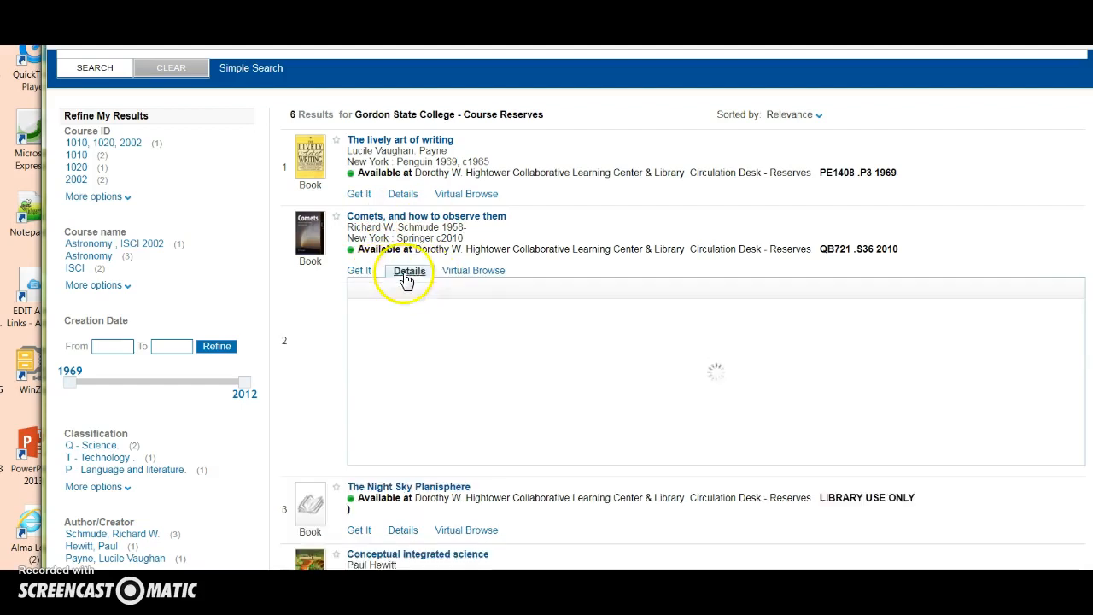
scroll(506, 431, "down", 1)
scroll(506, 431, "down", 5)
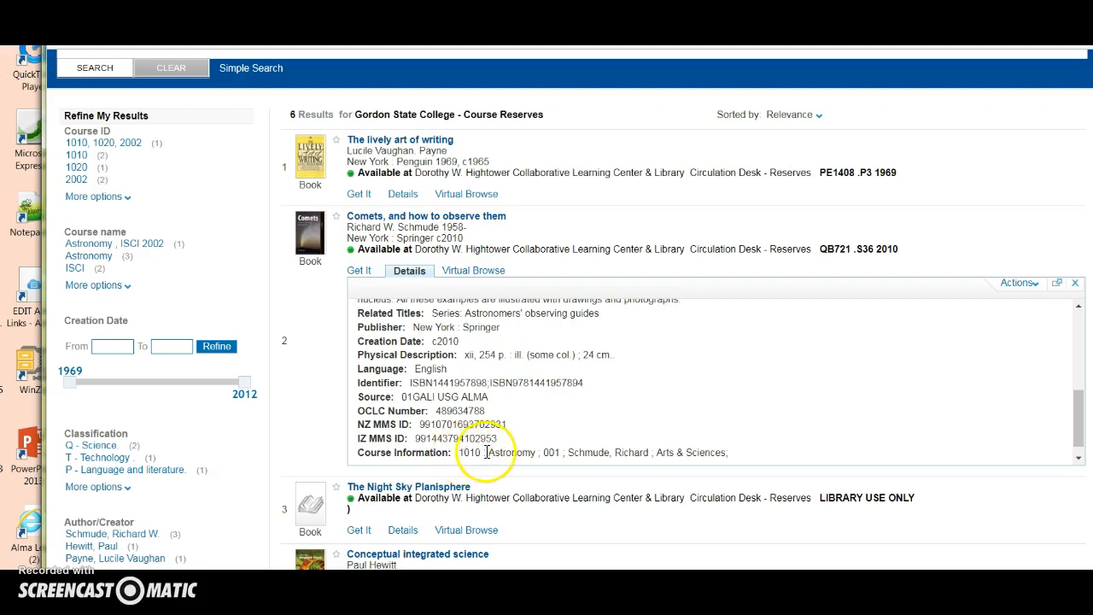
Search the course reserves for items with "Astronomy 1010" in the title, replacing the instructor search
scroll(464, 452, "up", 8)
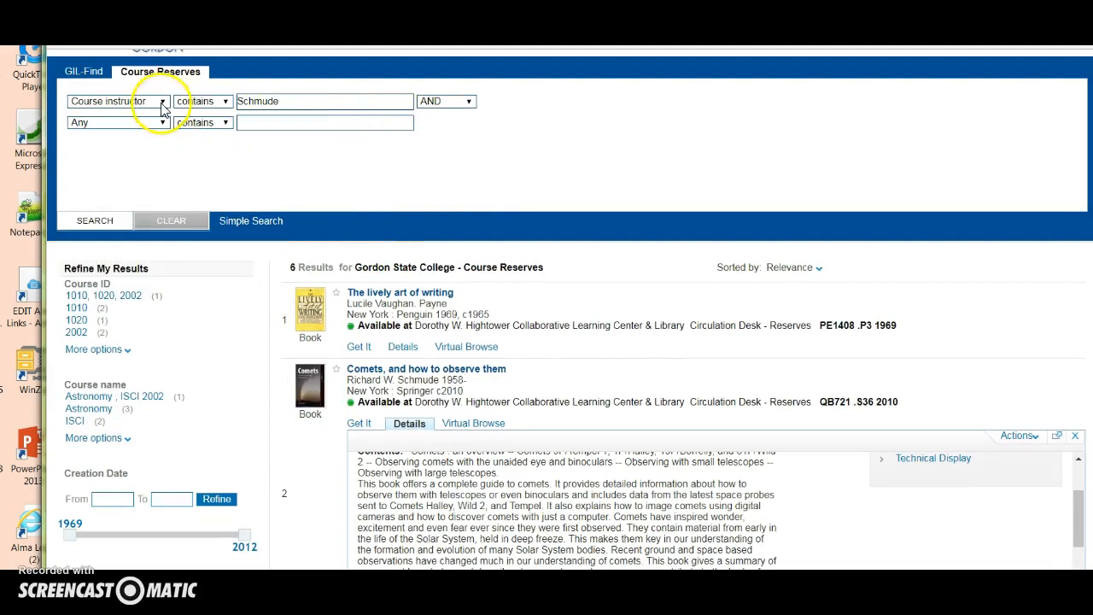
left_click(154, 103)
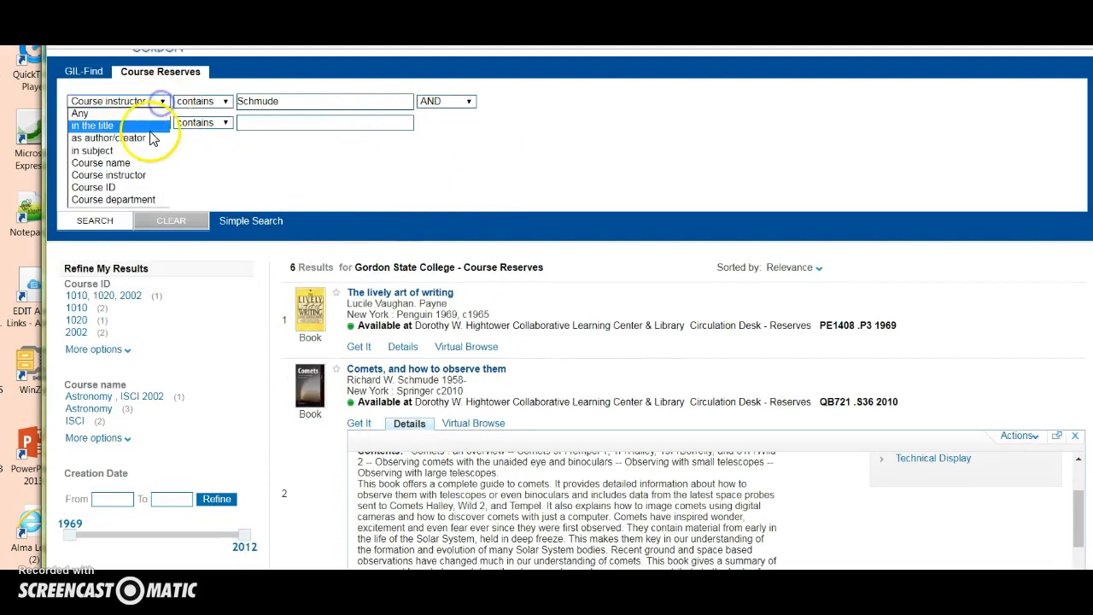
left_click(104, 125)
left_click_drag(291, 102, 134, 98)
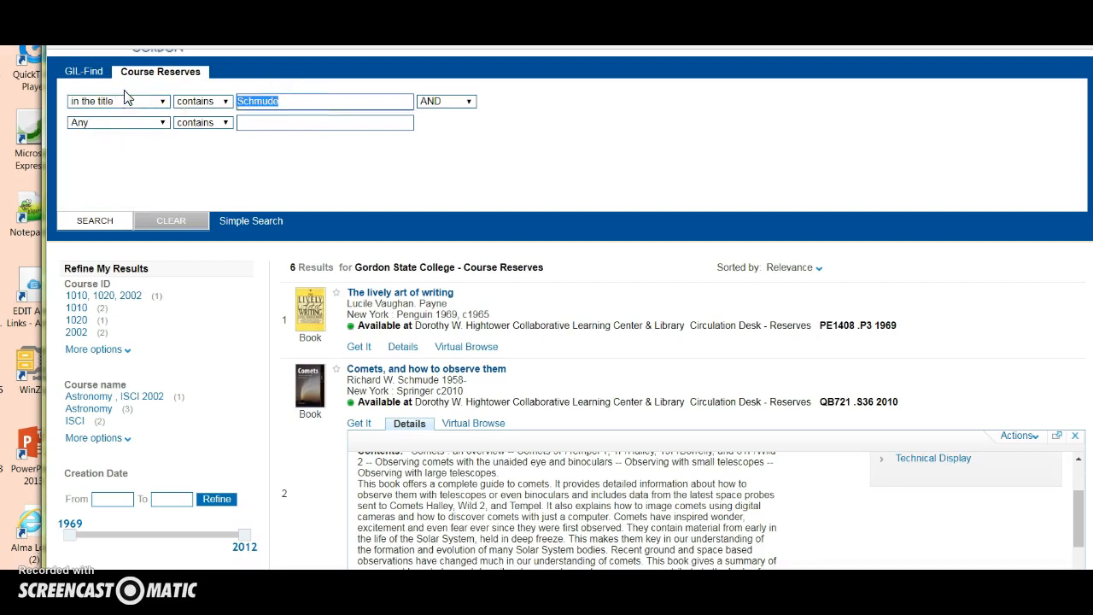
type("Astronomy 1010")
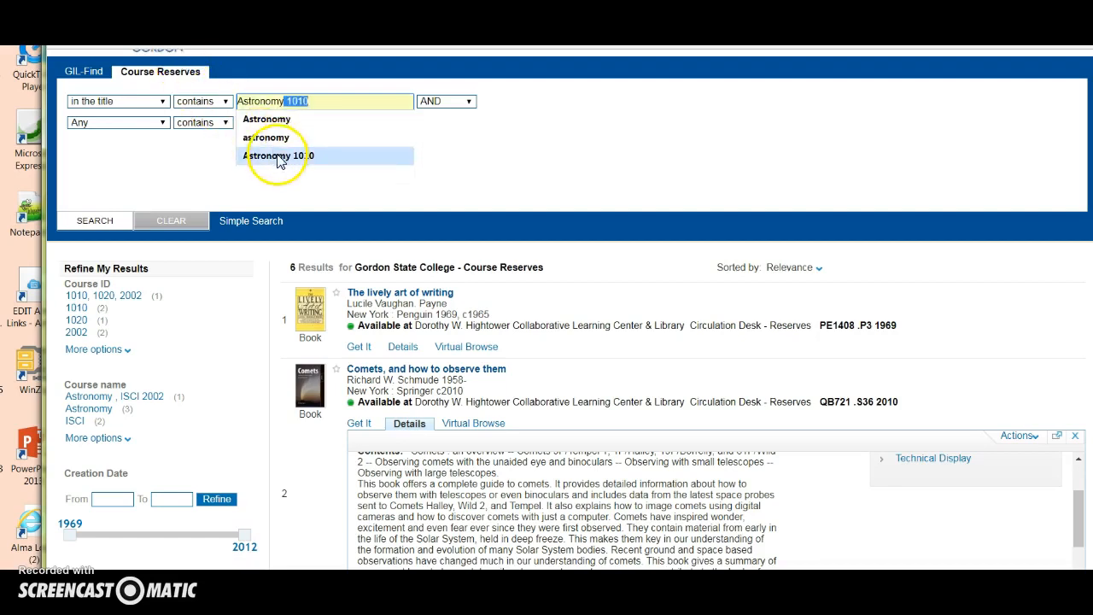
left_click(275, 157)
left_click(102, 224)
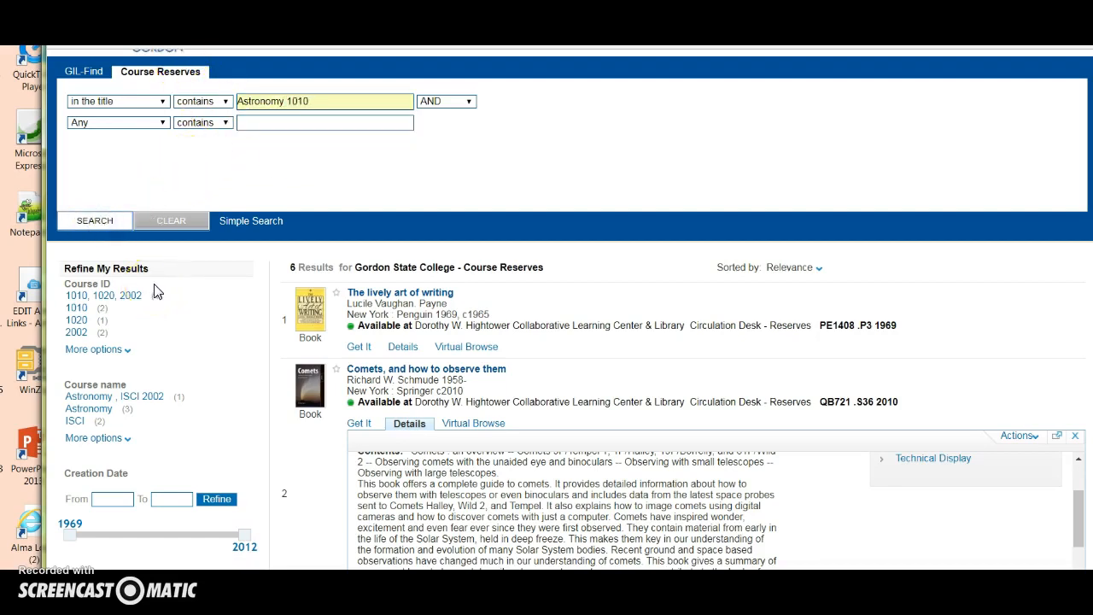
Search the course reserves for "Astronomy 1010" by Course name instead and look through the listed books
left_click(285, 177)
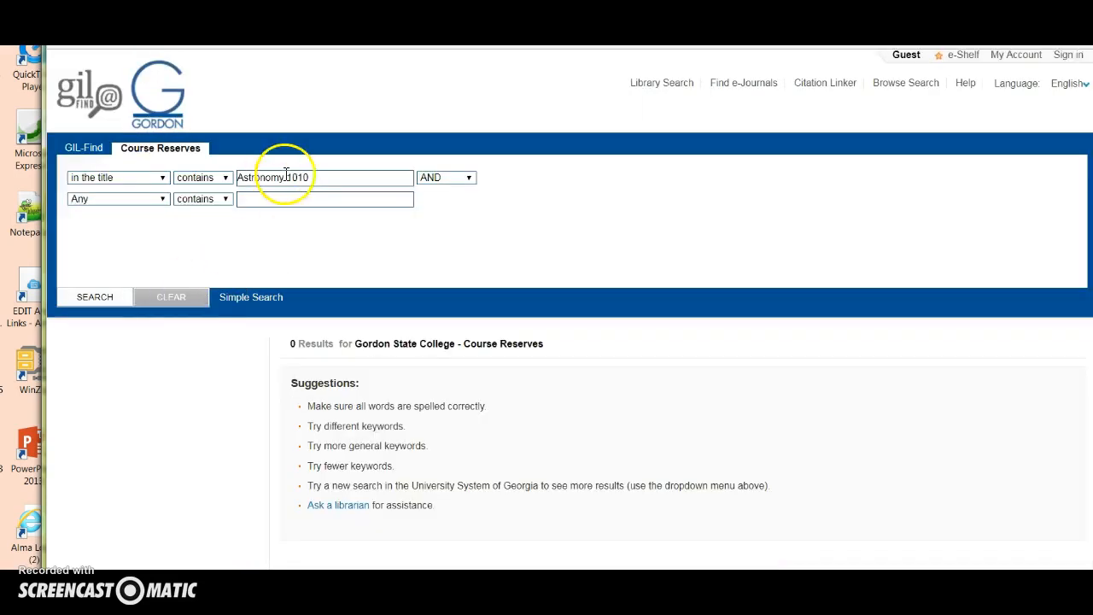
left_click(160, 178)
left_click(96, 239)
left_click(106, 297)
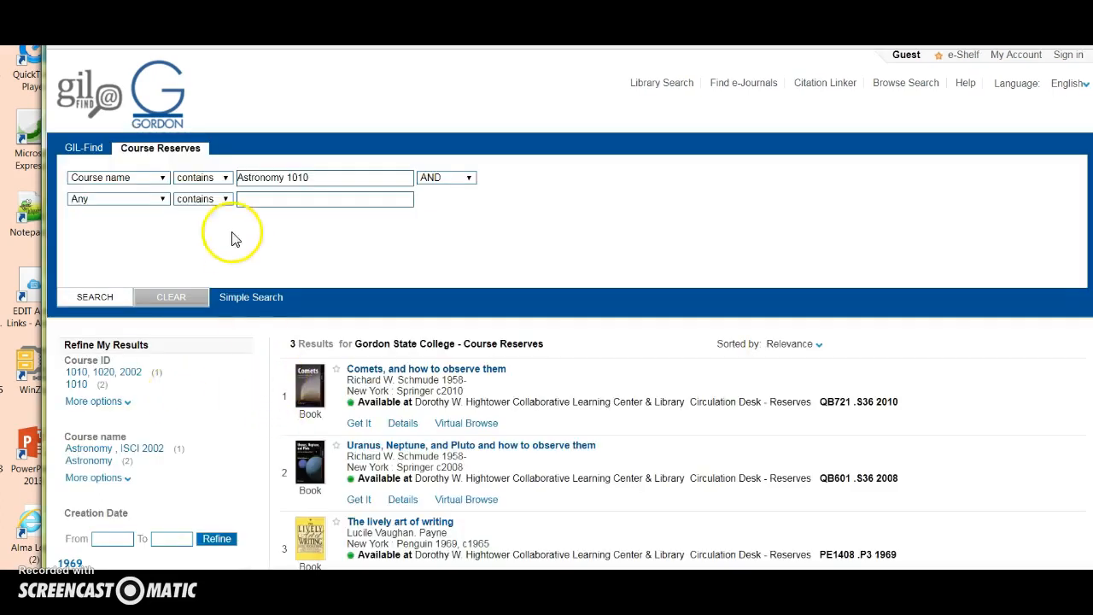
left_click_drag(307, 178, 207, 172)
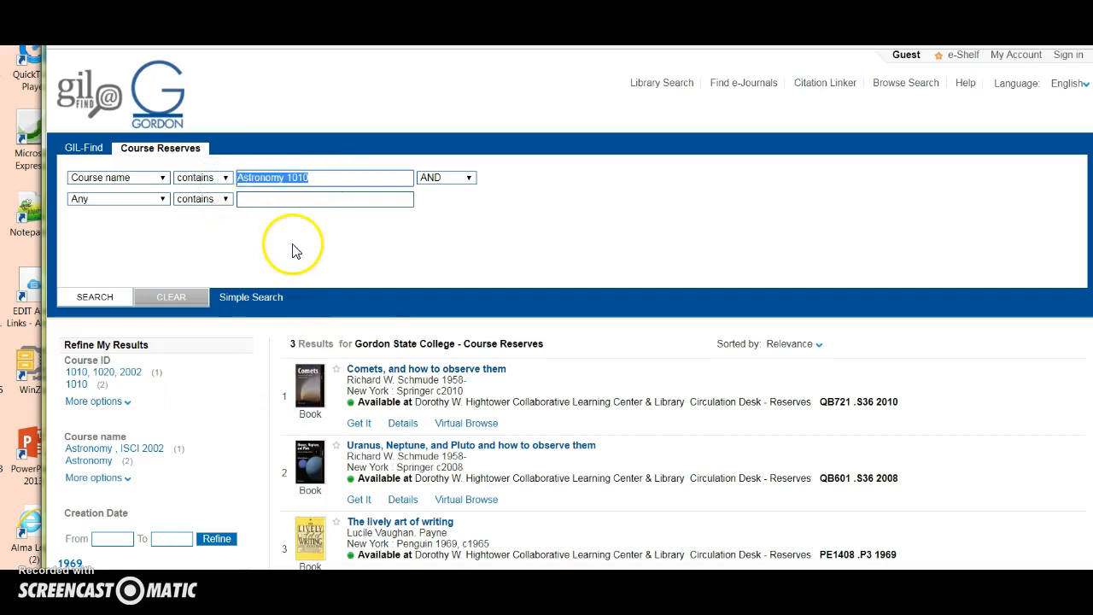
scroll(478, 419, "down", 2)
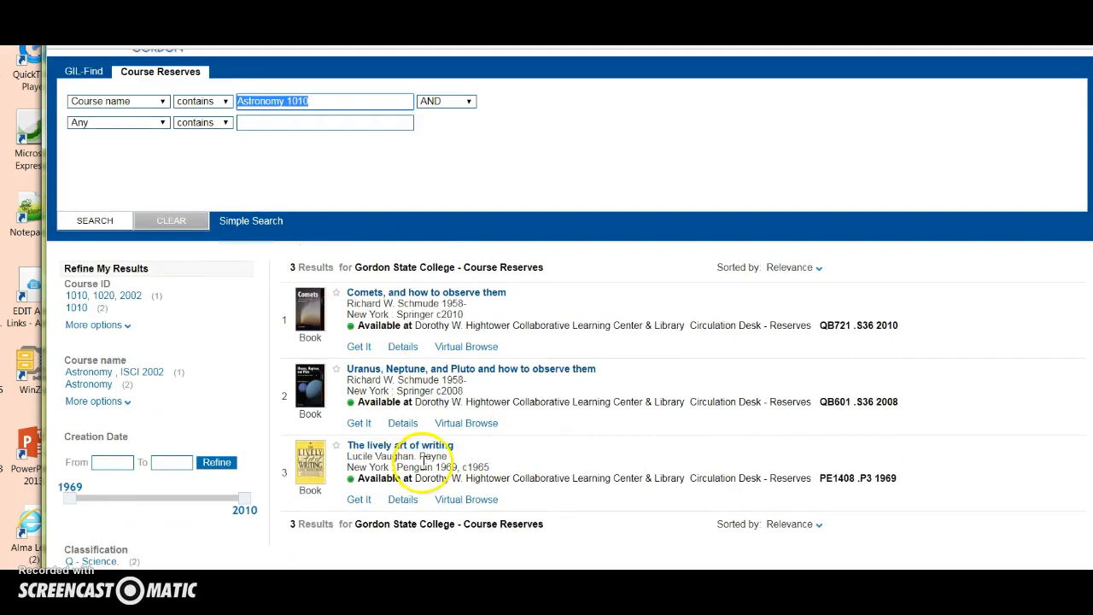
scroll(419, 460, "up", 2)
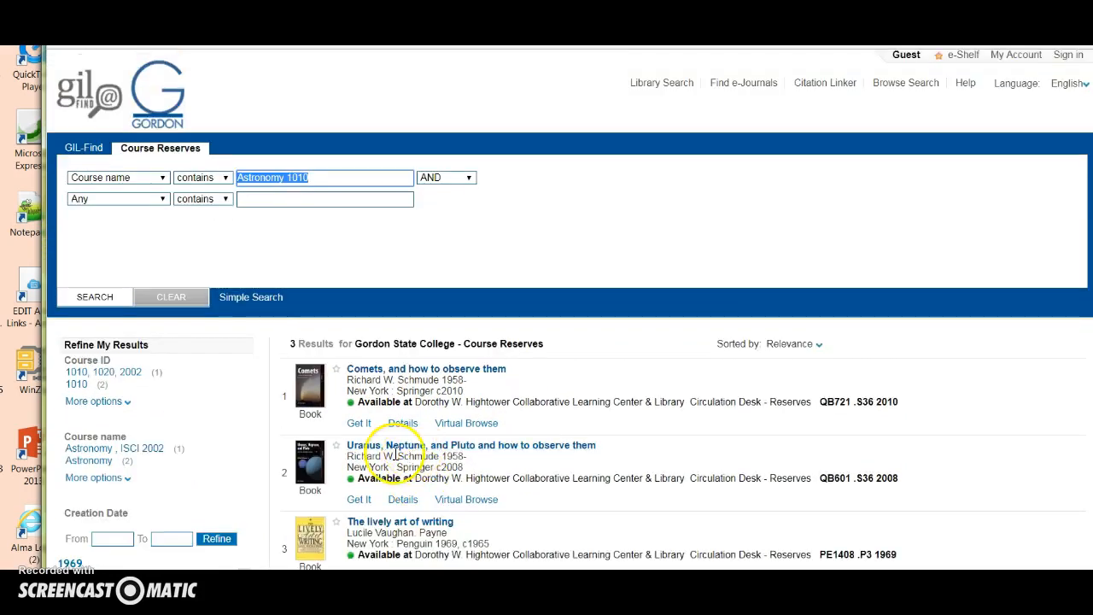